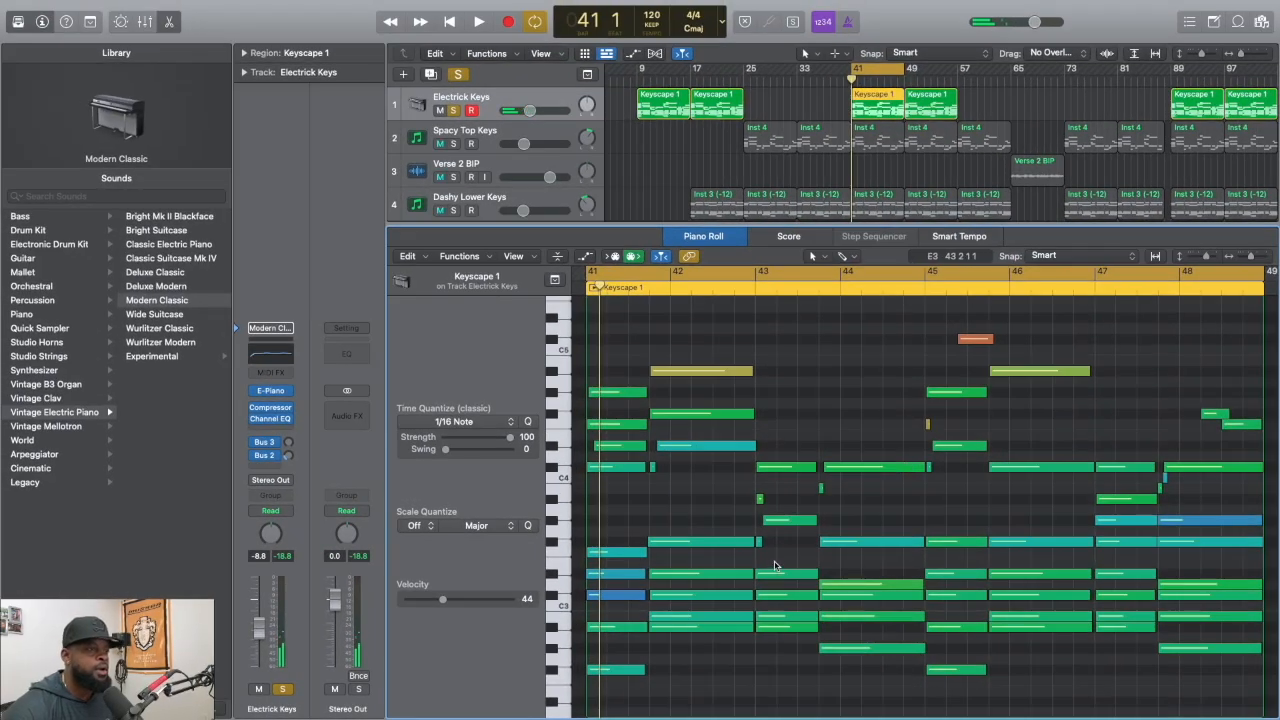
Select each of the four chords in bars 41 to 44 of the Keyscape 1 region in turn to examine their notes
{"action": "scroll", "coordinate": [770, 565], "scroll_direction": "down", "scroll_amount": 3}
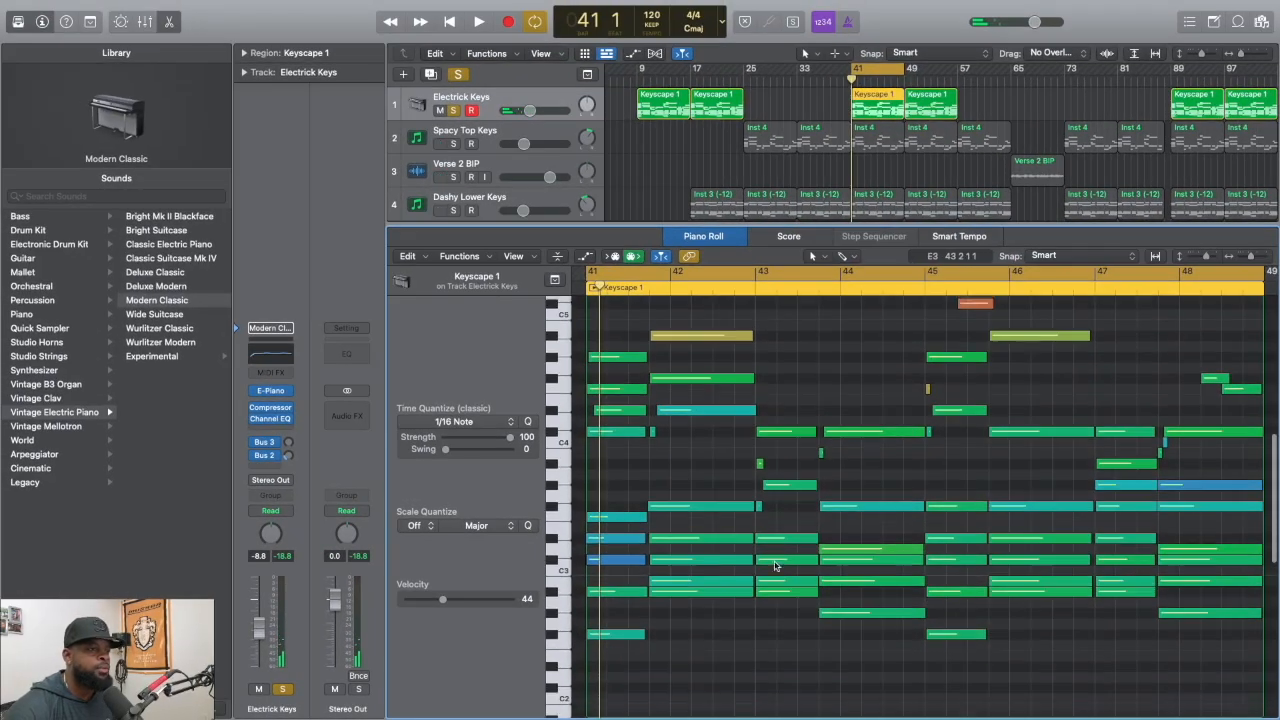
{"action": "scroll", "coordinate": [773, 566], "scroll_direction": "up", "scroll_amount": 3}
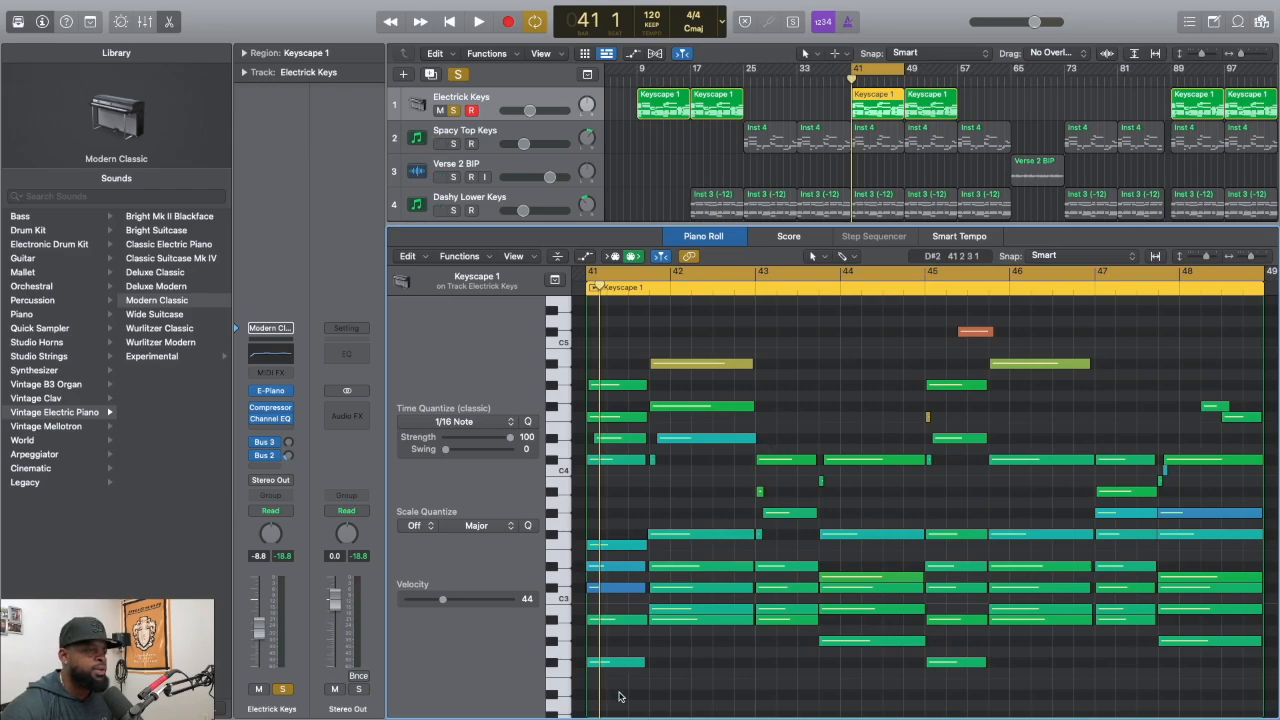
{"action": "left_click_drag", "start_coordinate": [618, 697], "coordinate": [630, 375]}
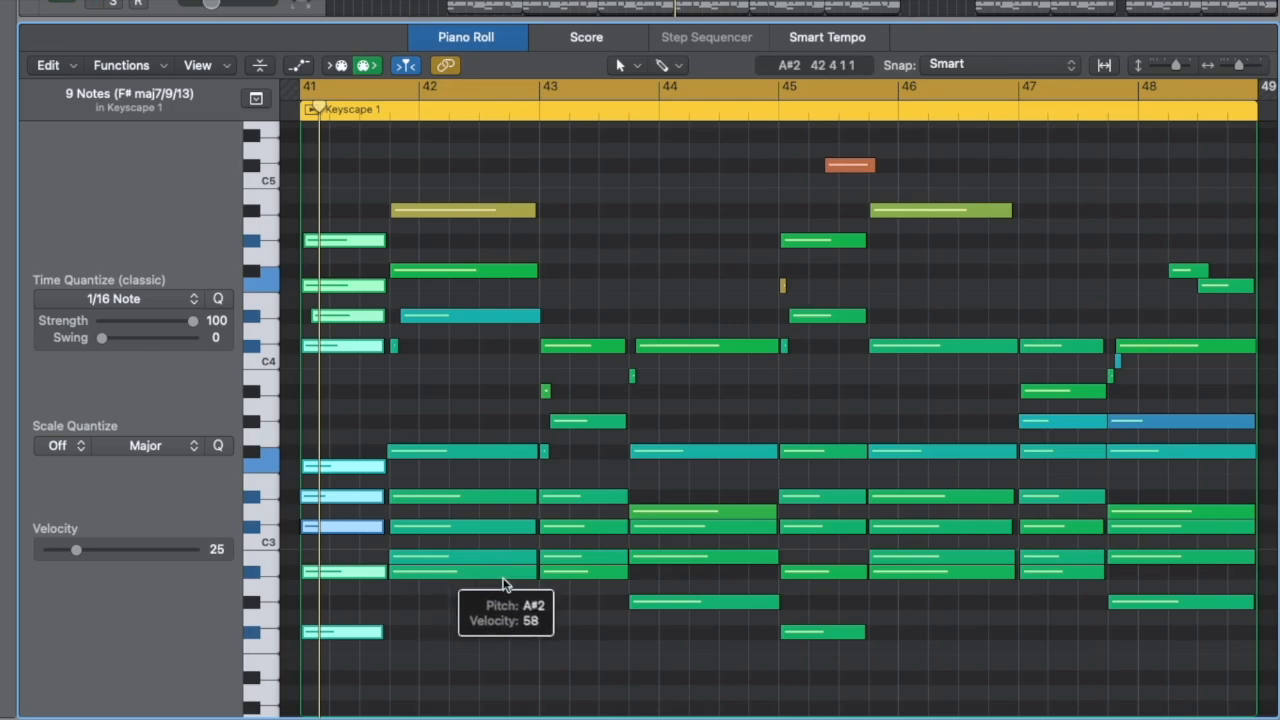
{"action": "left_click_drag", "start_coordinate": [450, 613], "coordinate": [458, 180]}
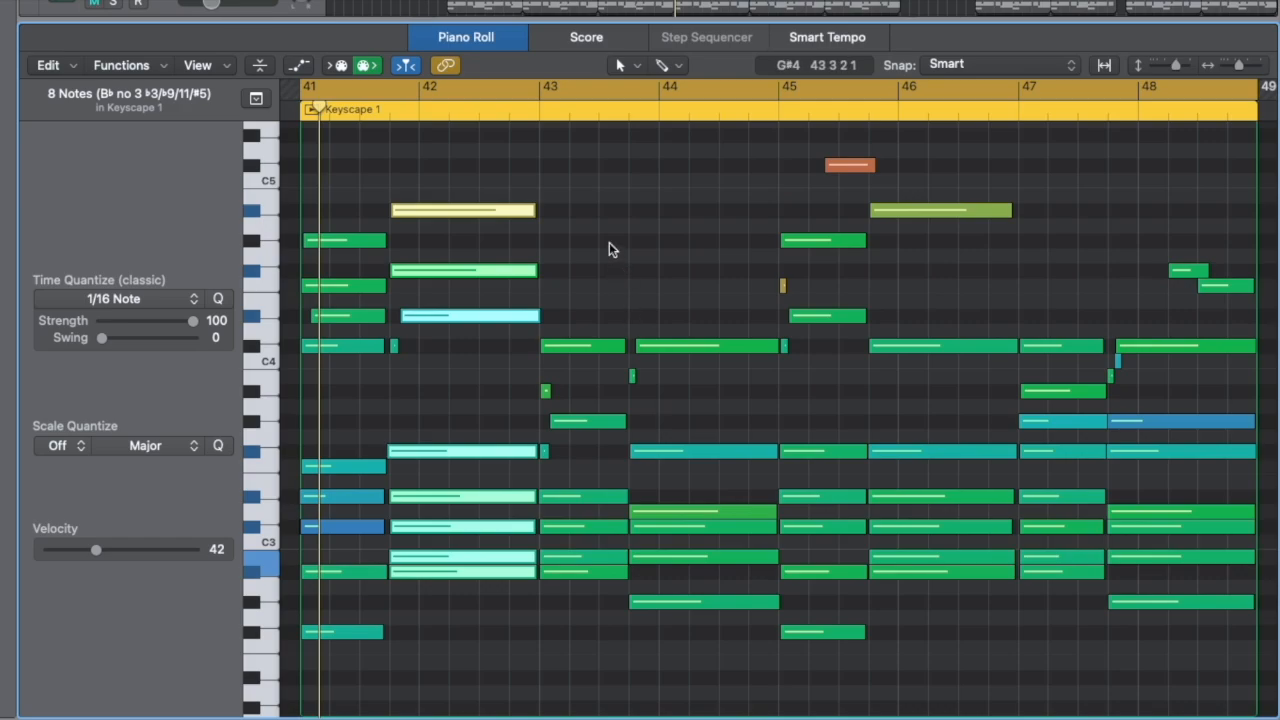
{"action": "left_click", "coordinate": [590, 634]}
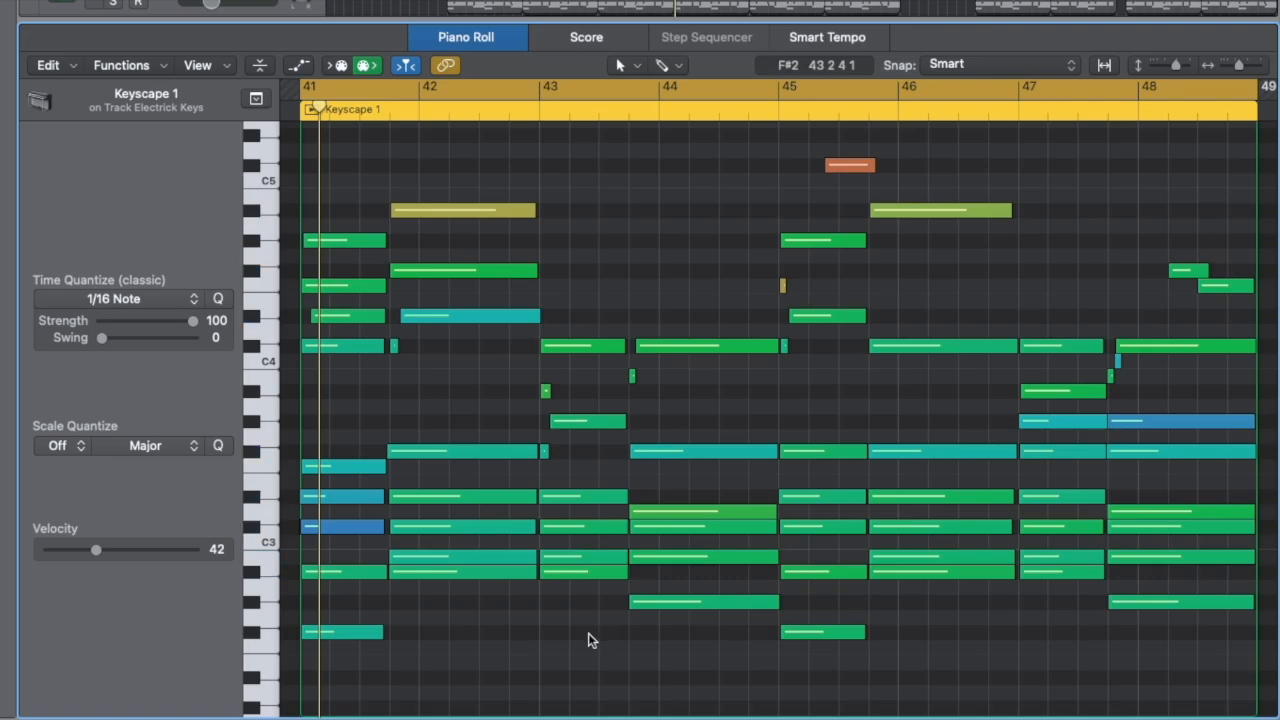
{"action": "left_click_drag", "start_coordinate": [588, 633], "coordinate": [607, 302]}
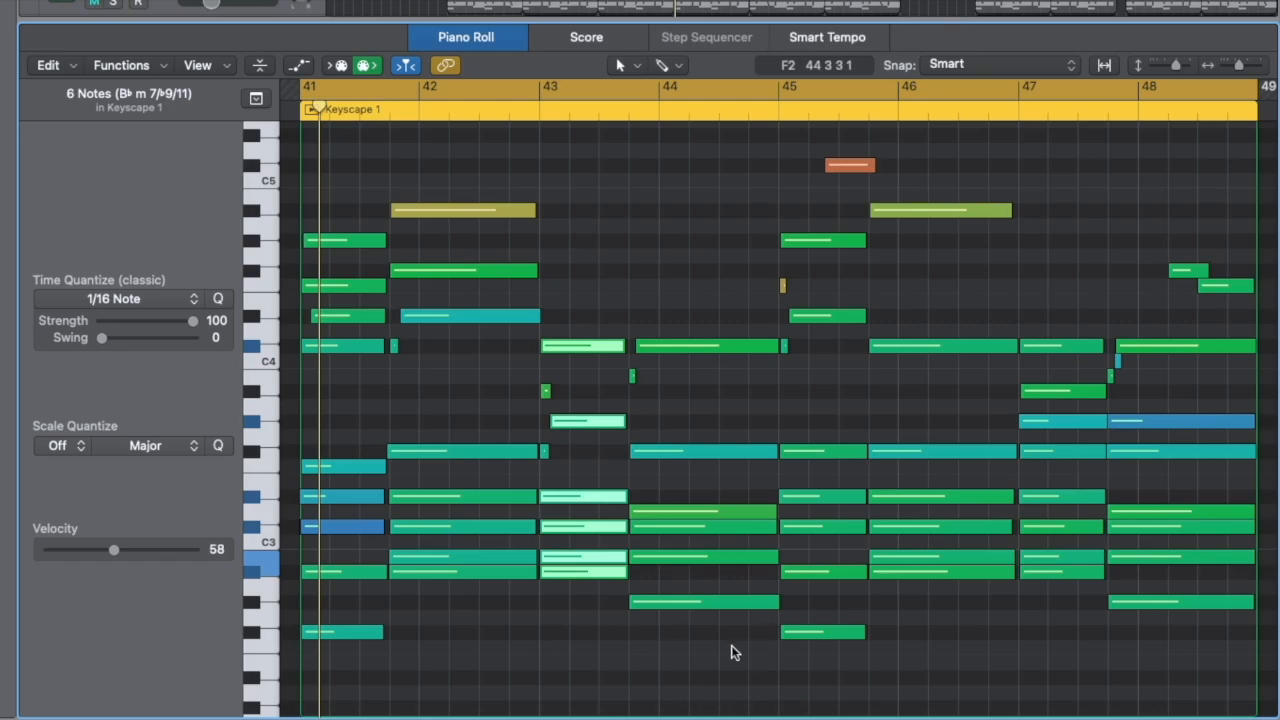
{"action": "left_click", "coordinate": [727, 670]}
{"action": "left_click_drag", "start_coordinate": [727, 670], "coordinate": [694, 286]}
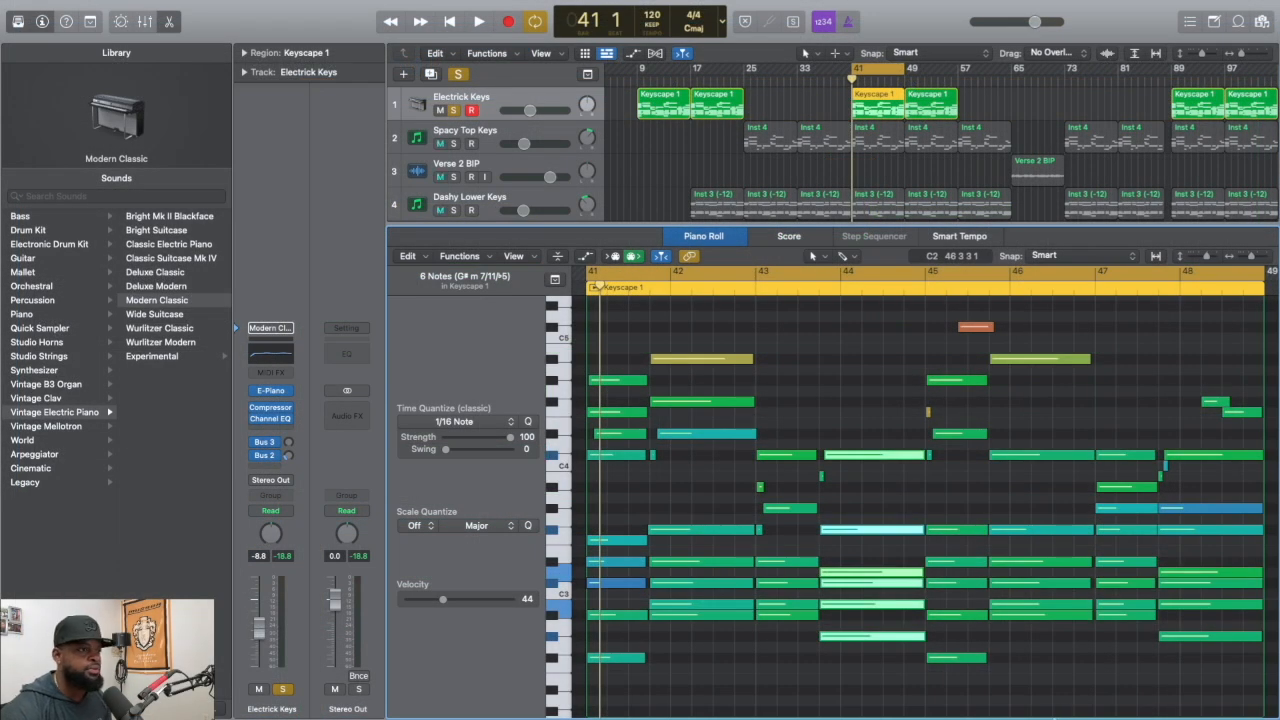
Play the soloed Electrick Keys part from bar 41, clear the note selection, and stop playback
{"action": "key", "text": "space"}
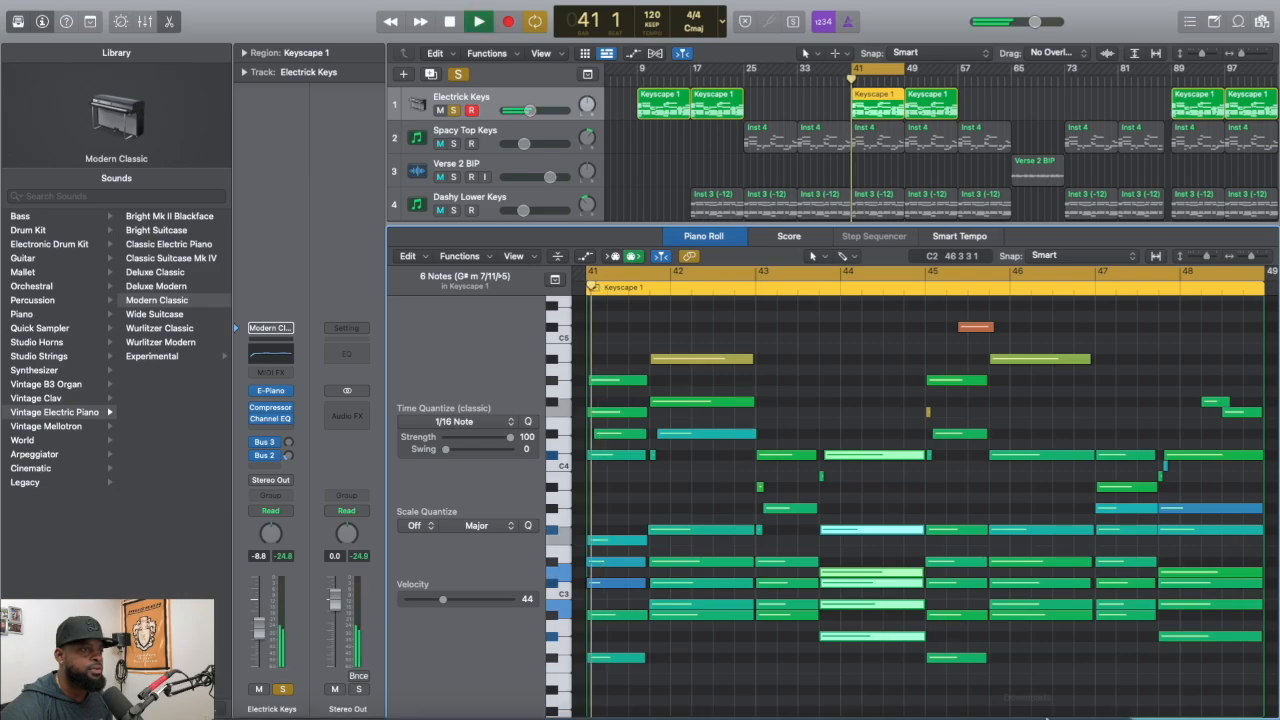
{"action": "left_click", "coordinate": [830, 427]}
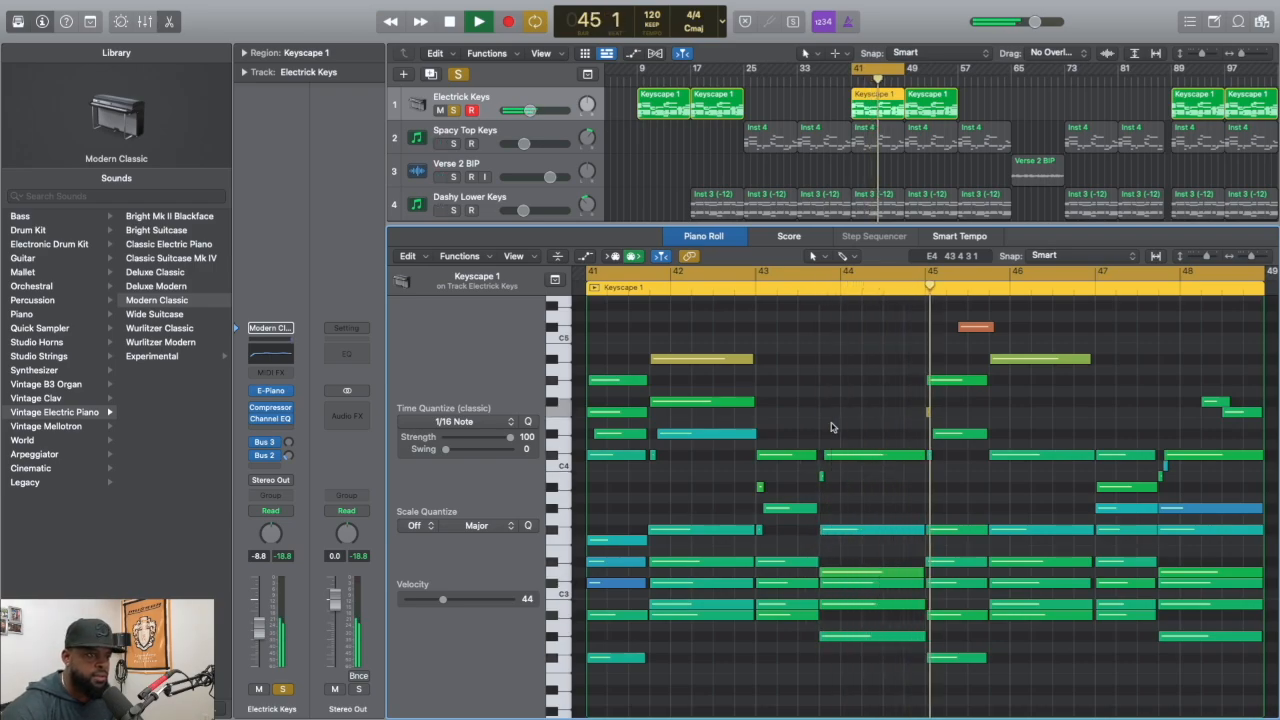
{"action": "scroll", "coordinate": [830, 427], "scroll_direction": "left", "scroll_amount": 2}
{"action": "scroll", "coordinate": [830, 427], "scroll_direction": "right", "scroll_amount": 2}
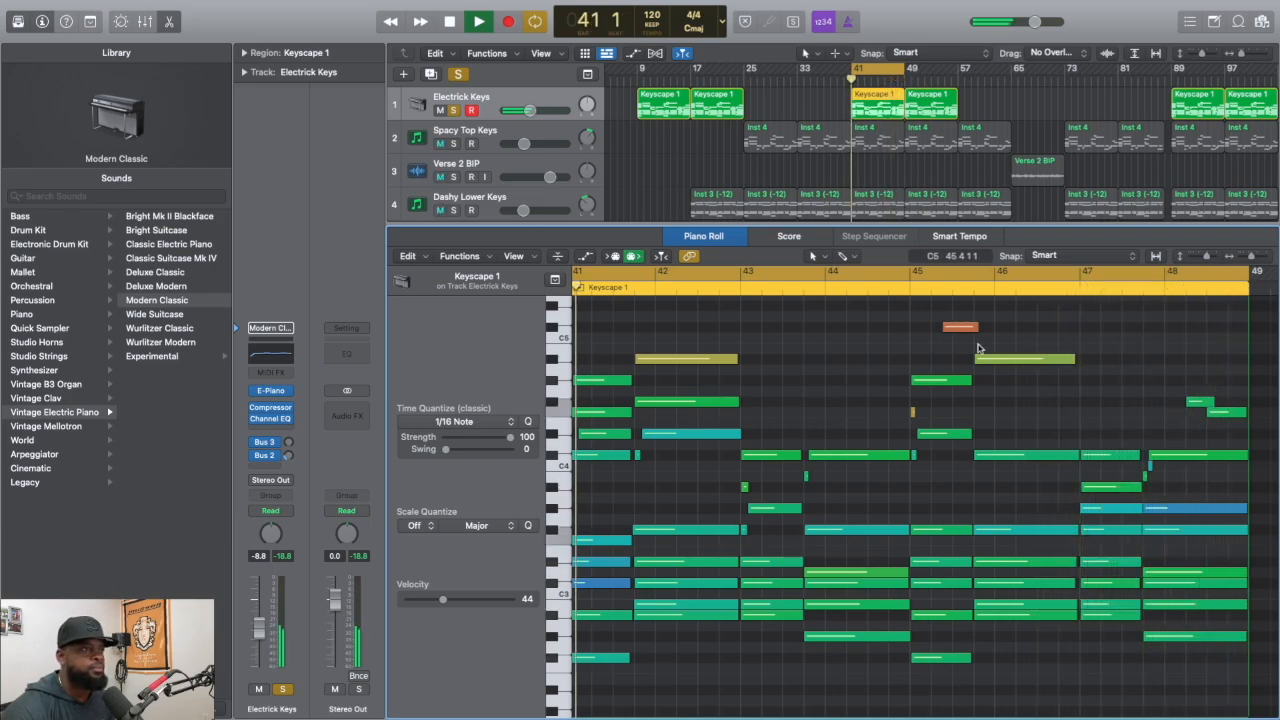
{"action": "key", "text": "space"}
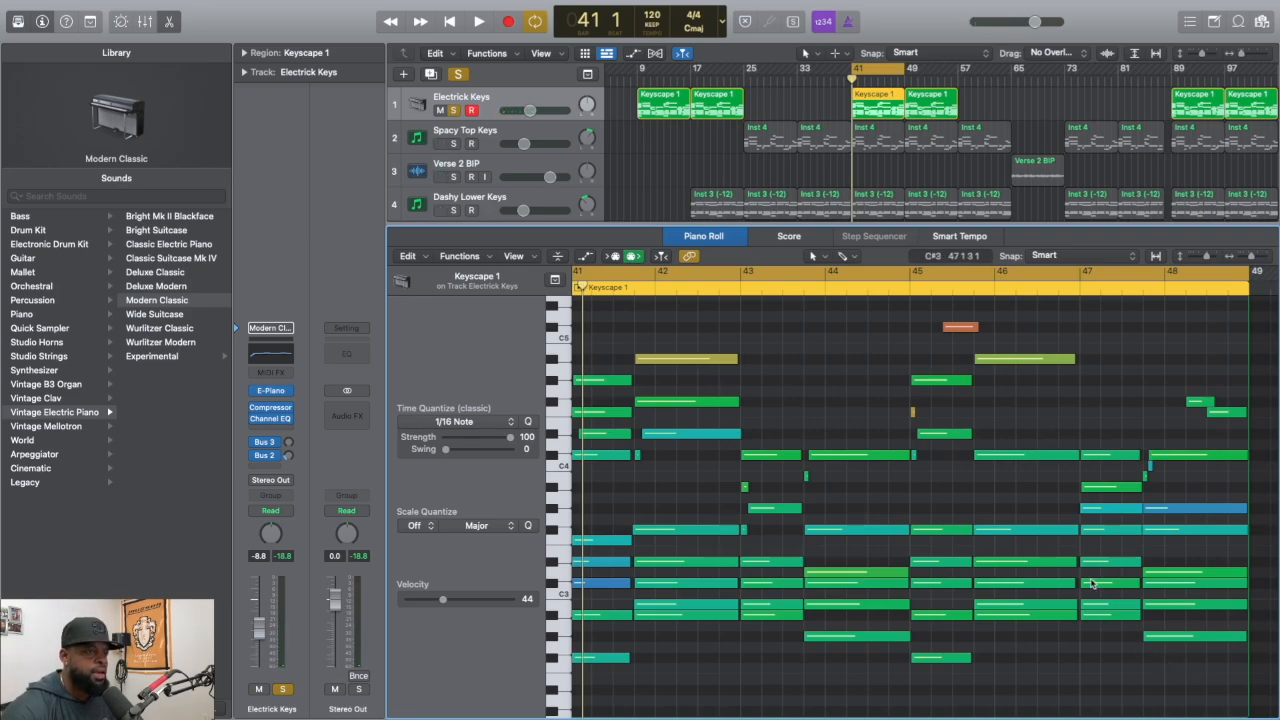
Switch solo from Electrick Keys to Spacy Top Keys, open its Inst 4 region at bar 41, and play it through
{"action": "scroll", "coordinate": [1092, 583], "scroll_direction": "left", "scroll_amount": 2}
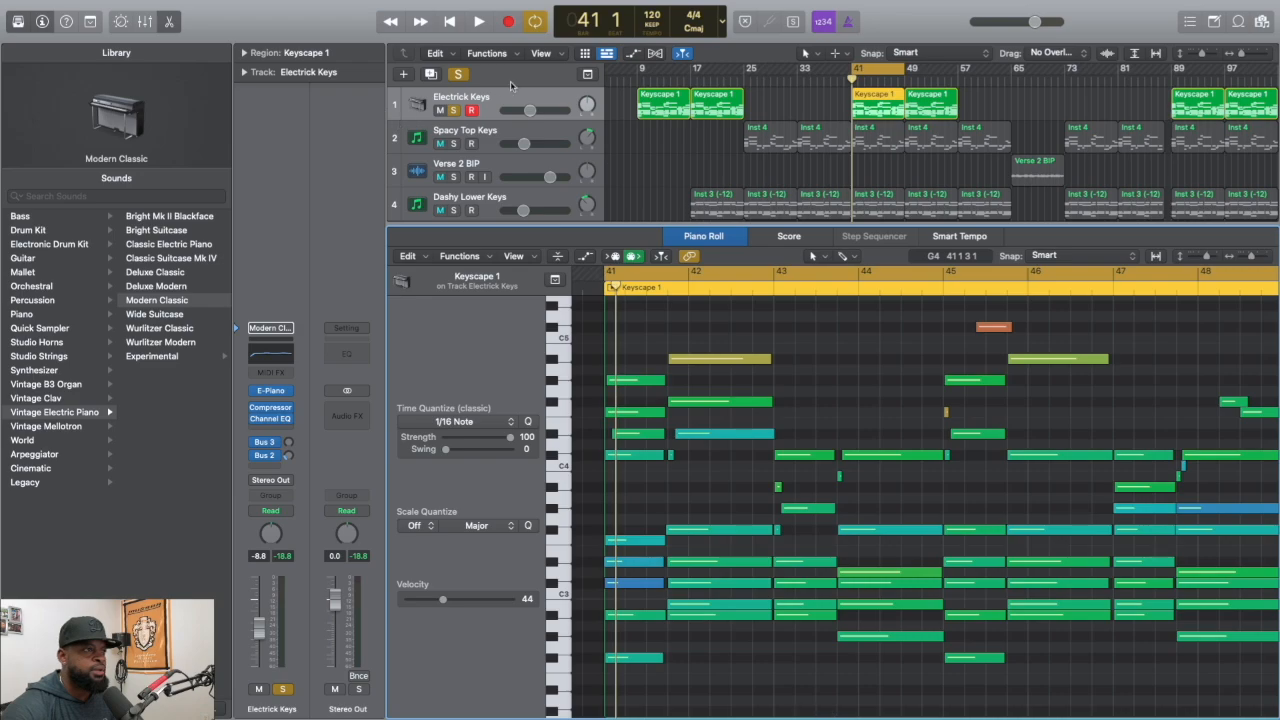
{"action": "left_click", "coordinate": [454, 110]}
{"action": "left_click", "coordinate": [454, 143]}
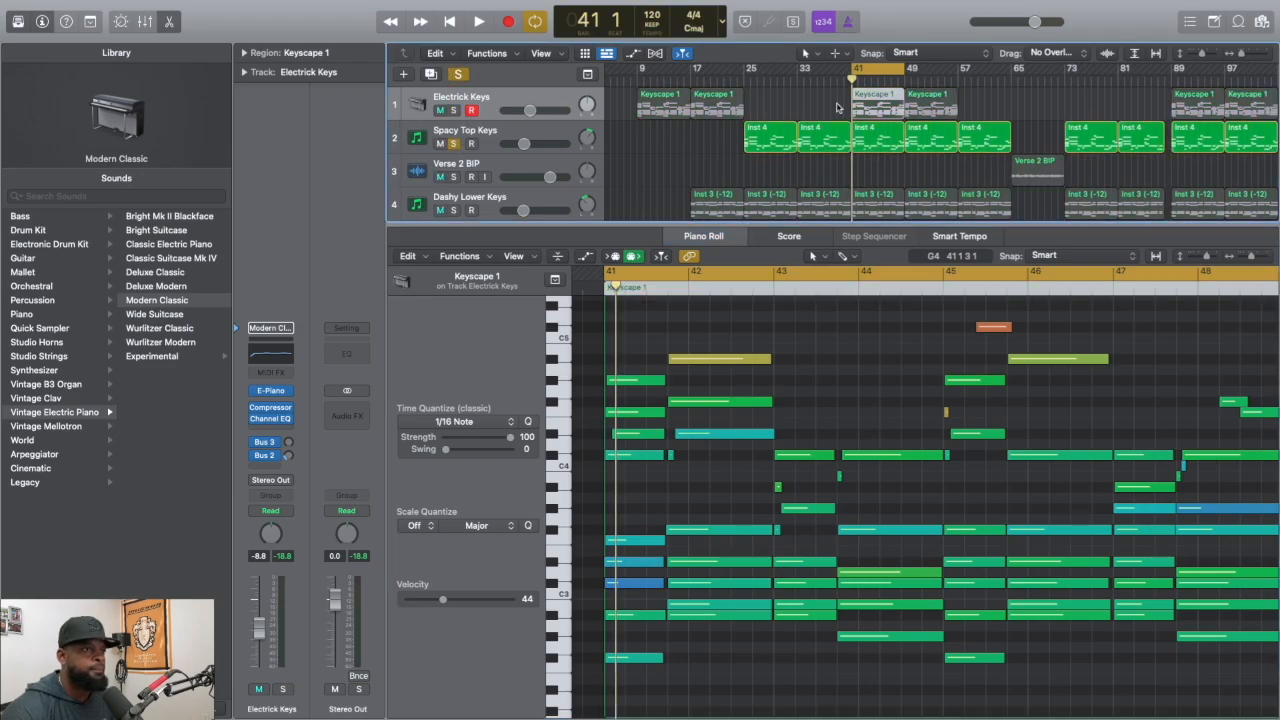
{"action": "left_click", "coordinate": [880, 140]}
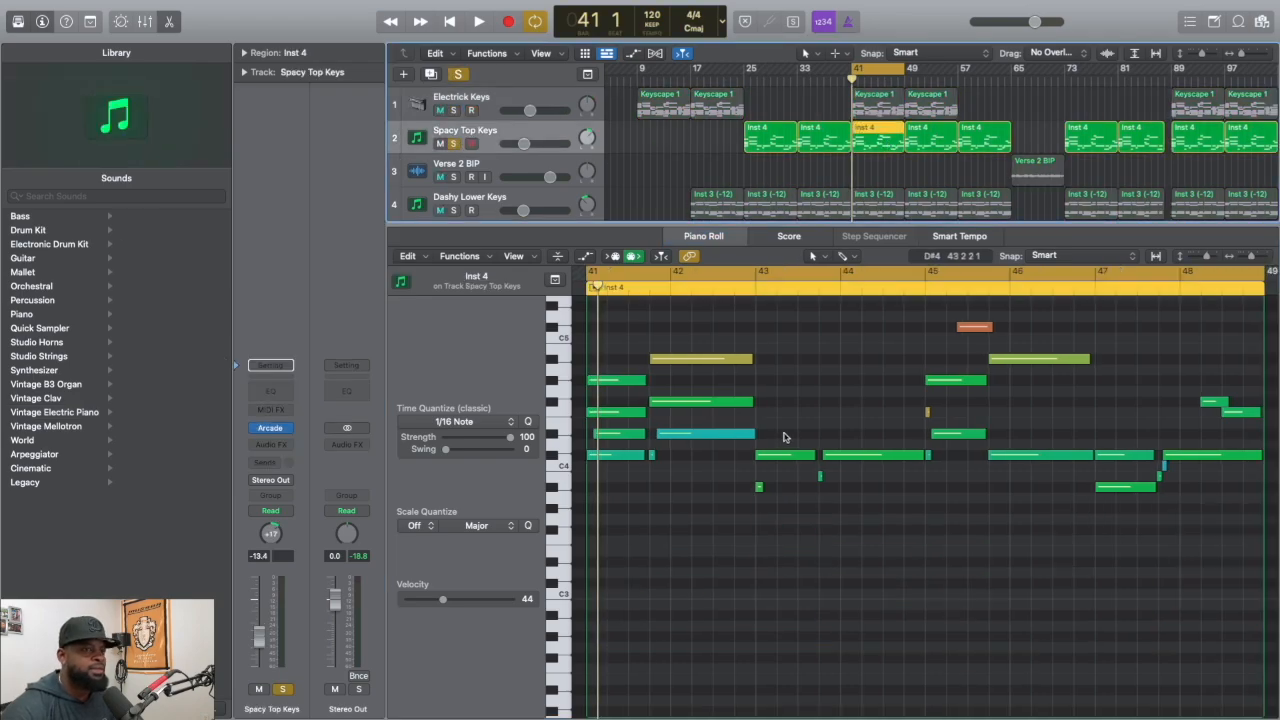
{"action": "scroll", "coordinate": [784, 437], "scroll_direction": "up", "scroll_amount": 3}
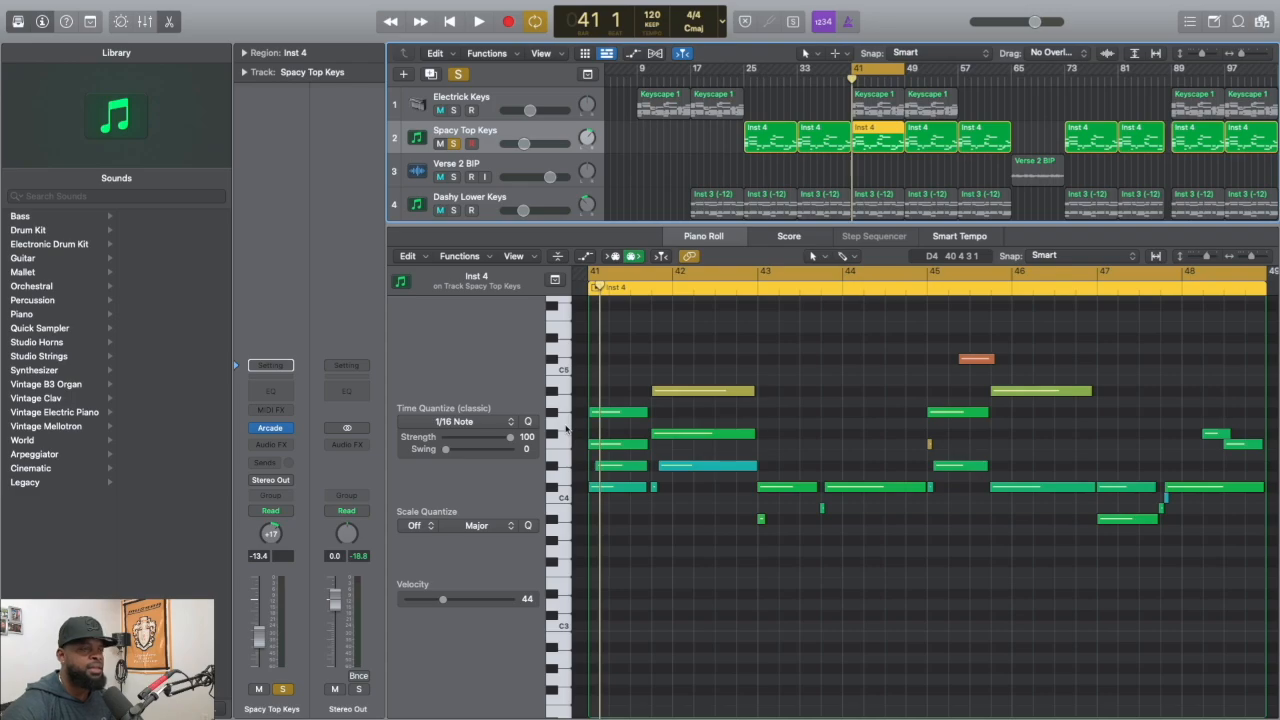
{"action": "key", "text": "space"}
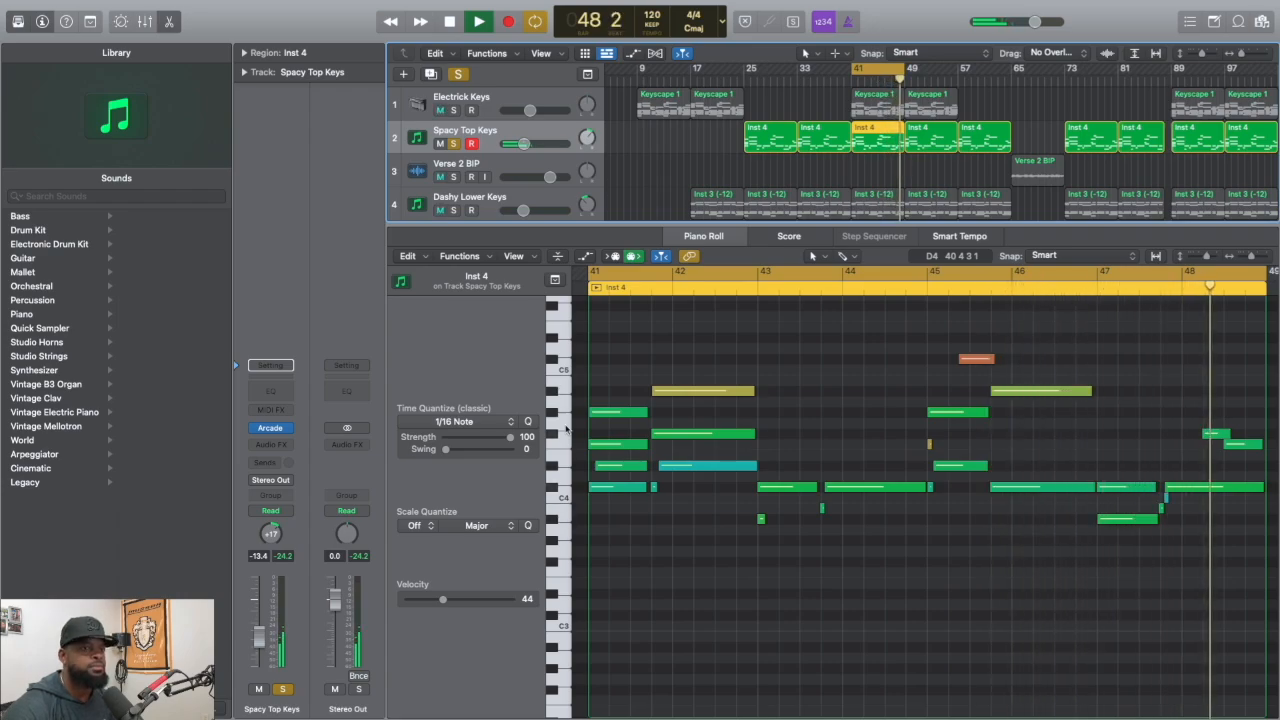
{"action": "key", "text": "space"}
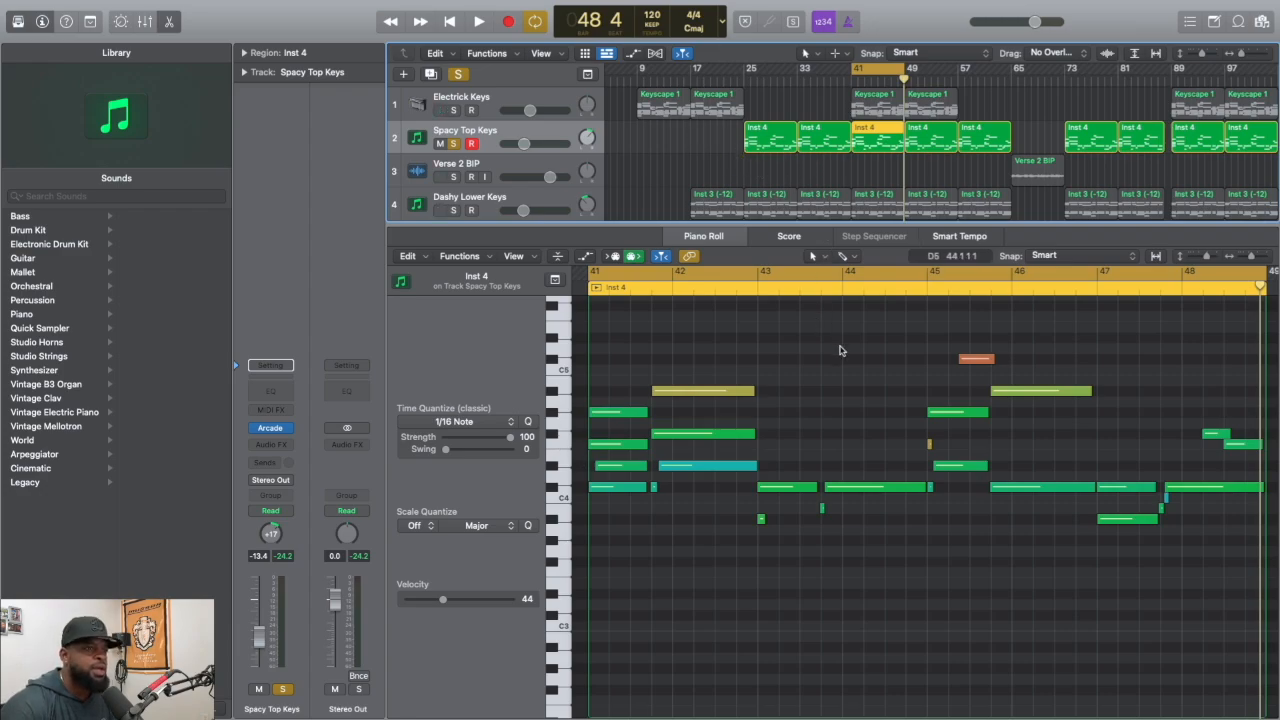
Compare the Electrick Keys notes and channel strip with those of Spacy Top Keys
{"action": "scroll", "coordinate": [825, 355], "scroll_direction": "down", "scroll_amount": 2}
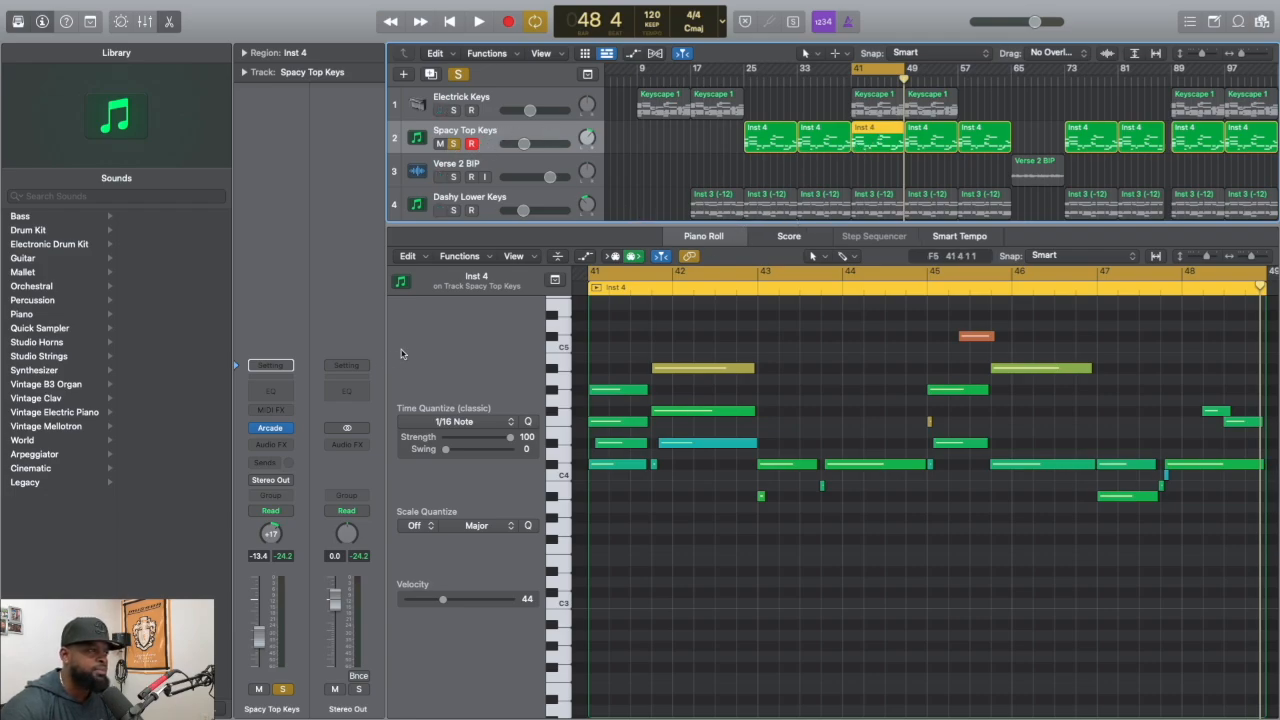
{"action": "left_click", "coordinate": [502, 96]}
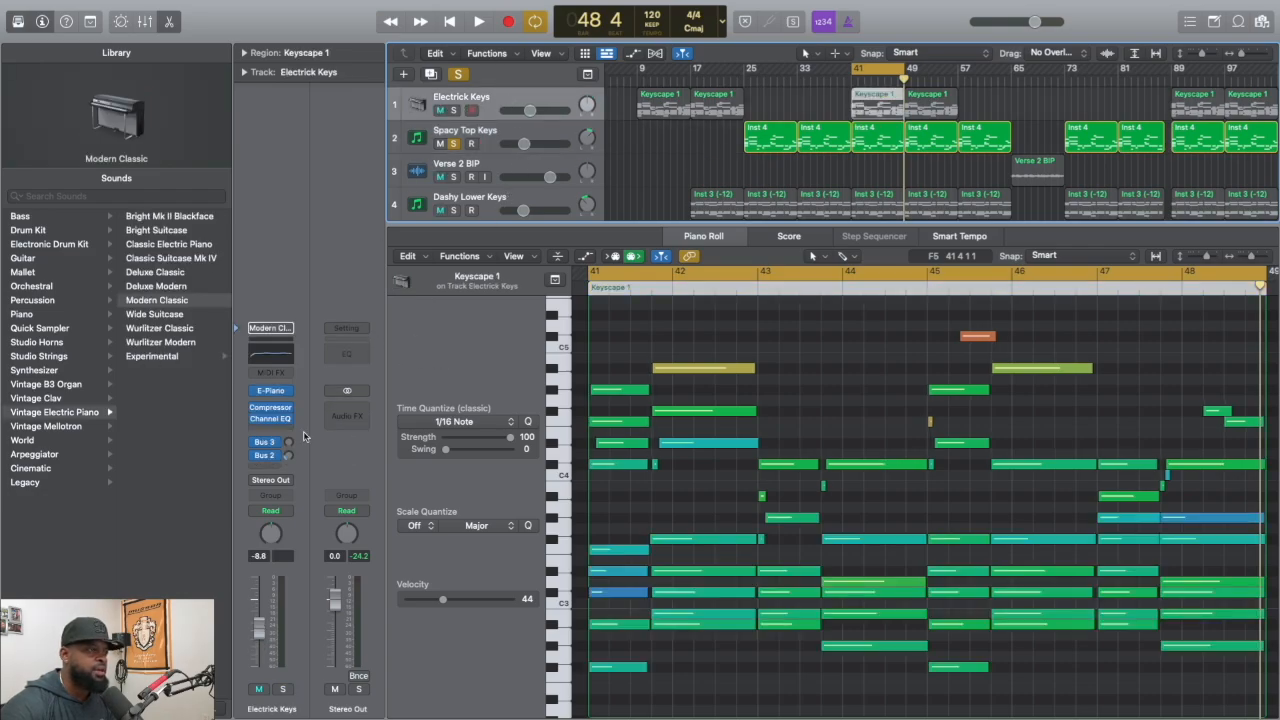
{"action": "mouse_move", "coordinate": [260, 424]}
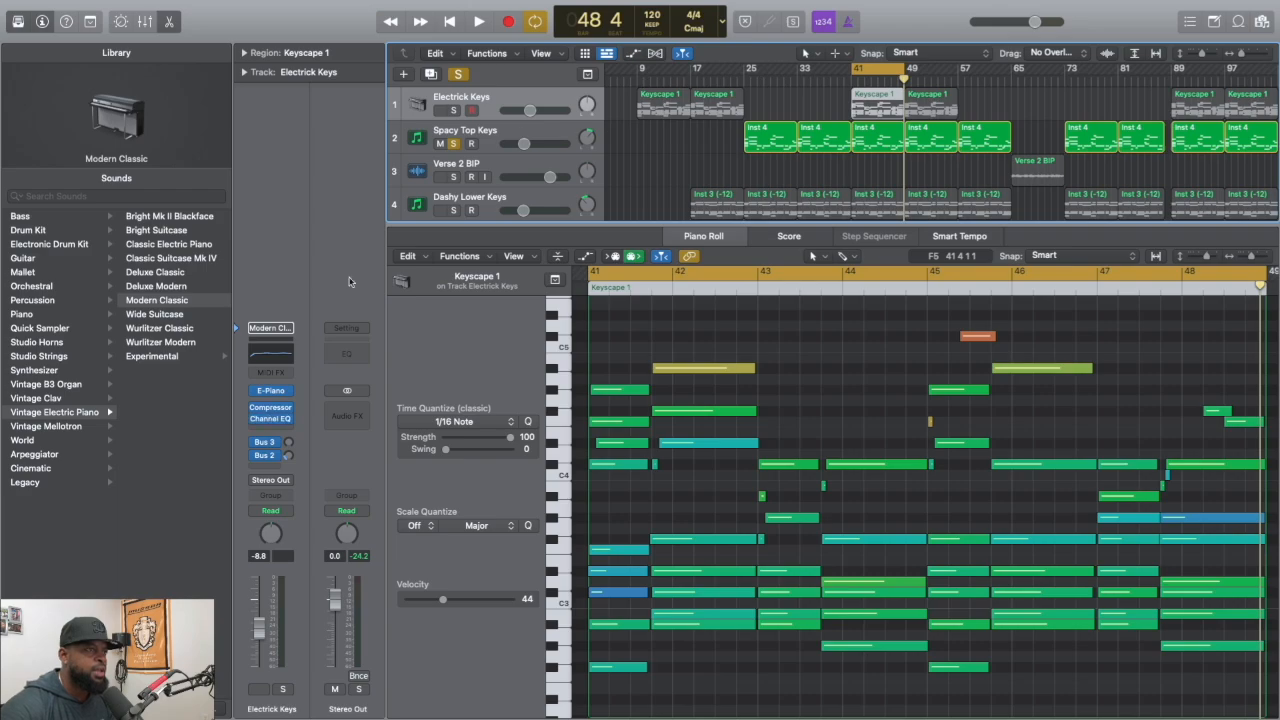
{"action": "left_click", "coordinate": [541, 131]}
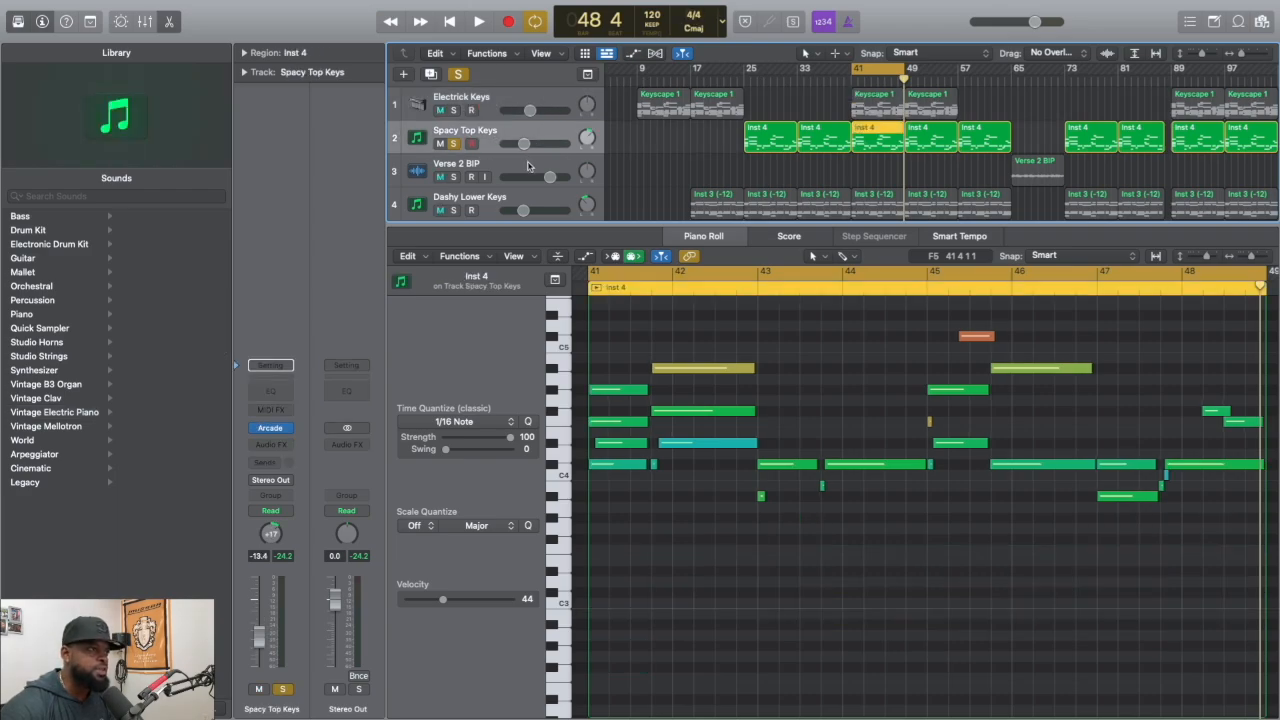
Open the Dashy Lower Keys region at bar 41, move solo from Spacy Top Keys to that track, and play it through
{"action": "left_click", "coordinate": [879, 208]}
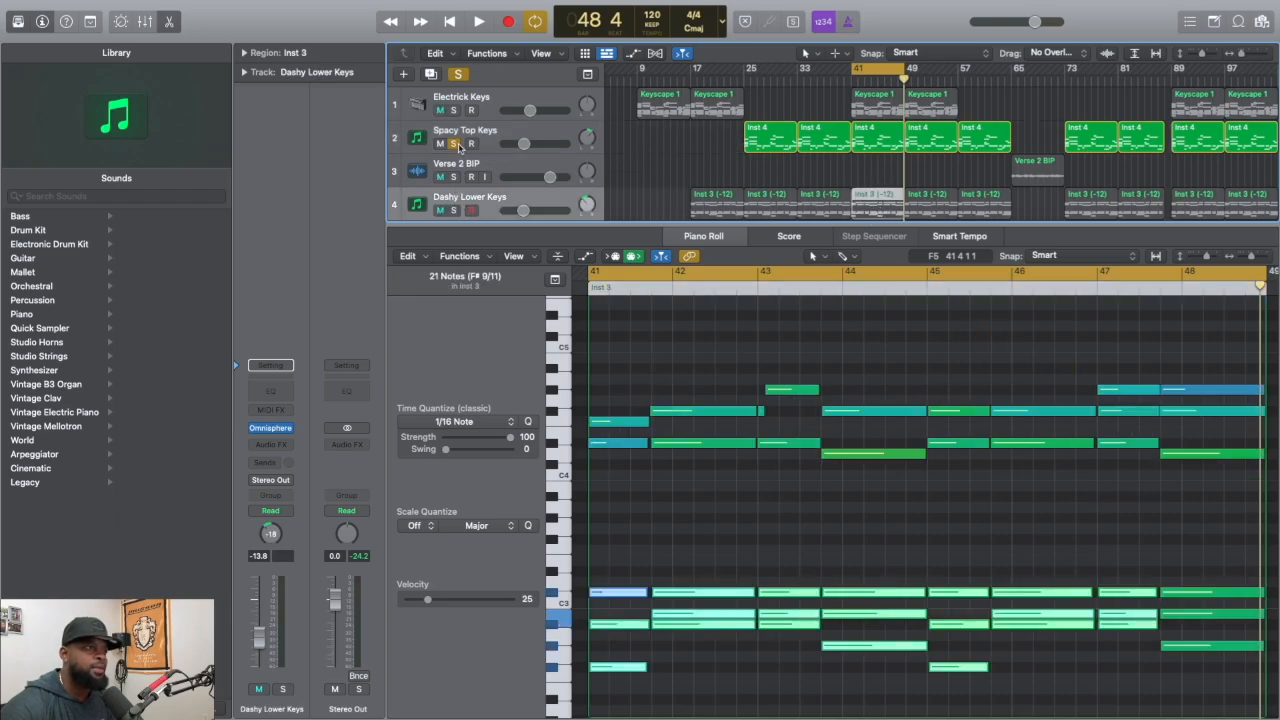
{"action": "left_click", "coordinate": [455, 144]}
{"action": "left_click", "coordinate": [453, 211]}
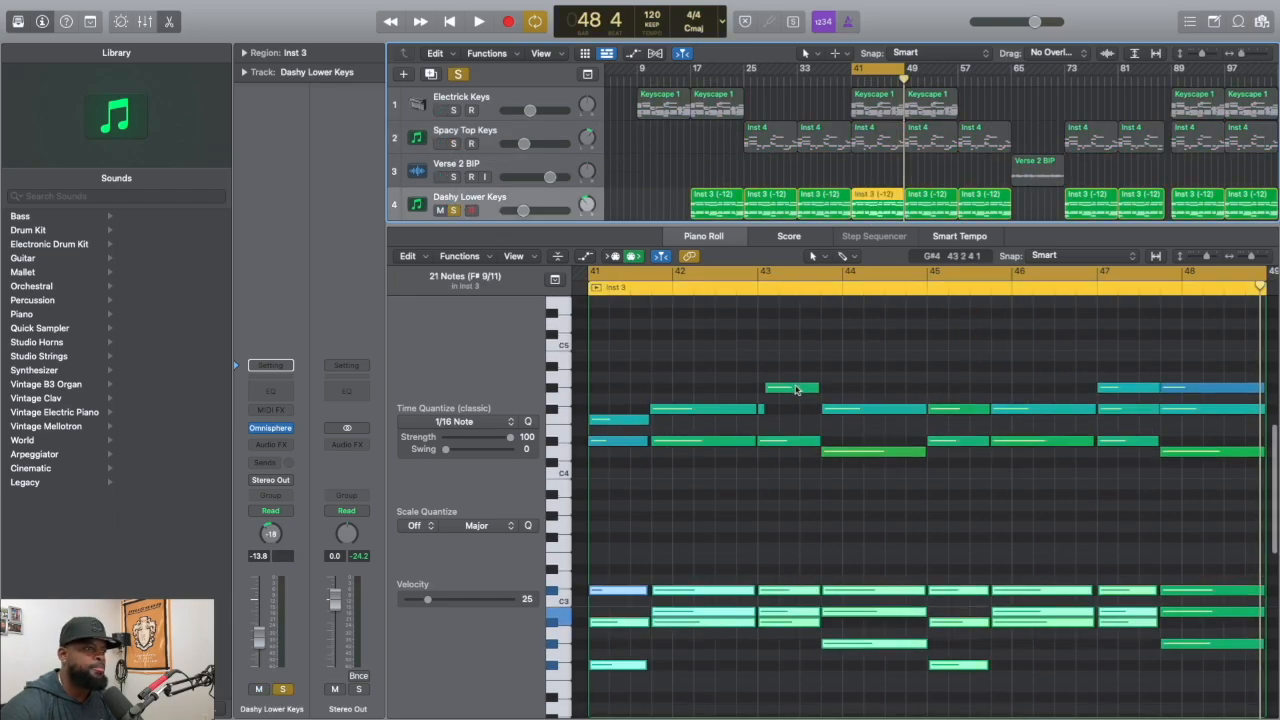
{"action": "scroll", "coordinate": [829, 332], "scroll_direction": "down", "scroll_amount": 3}
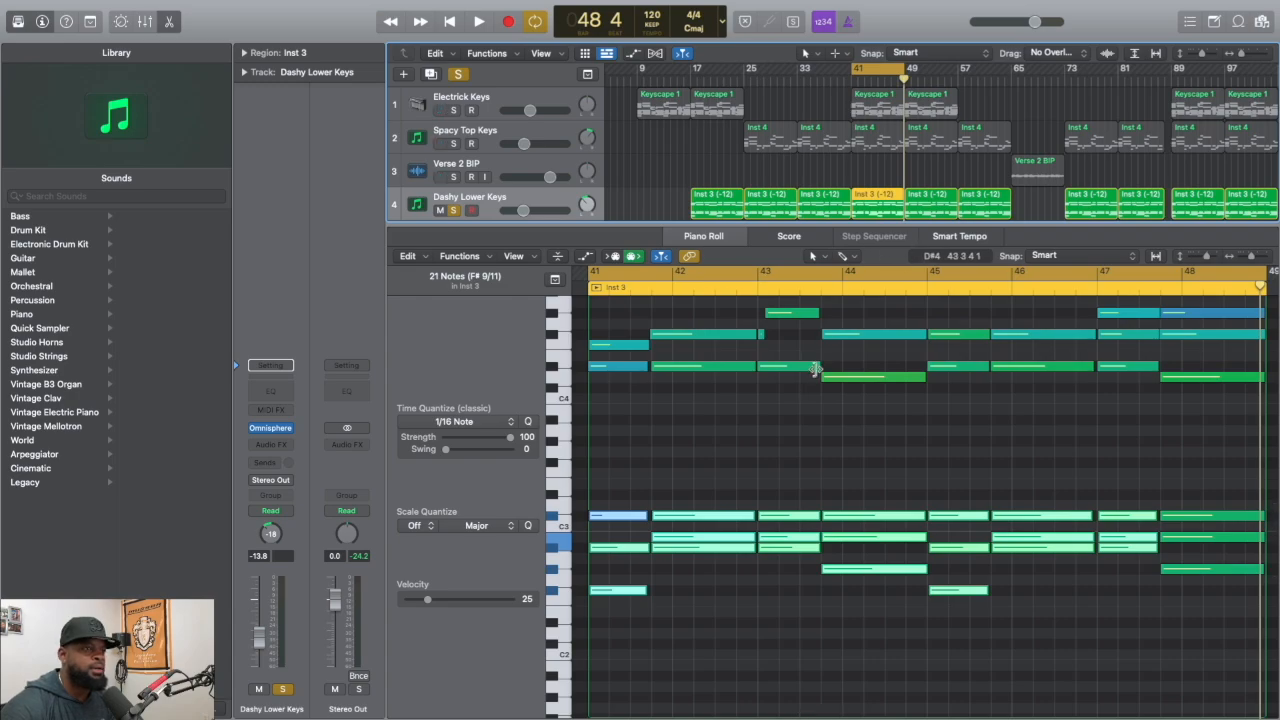
{"action": "scroll", "coordinate": [815, 368], "scroll_direction": "up", "scroll_amount": 2}
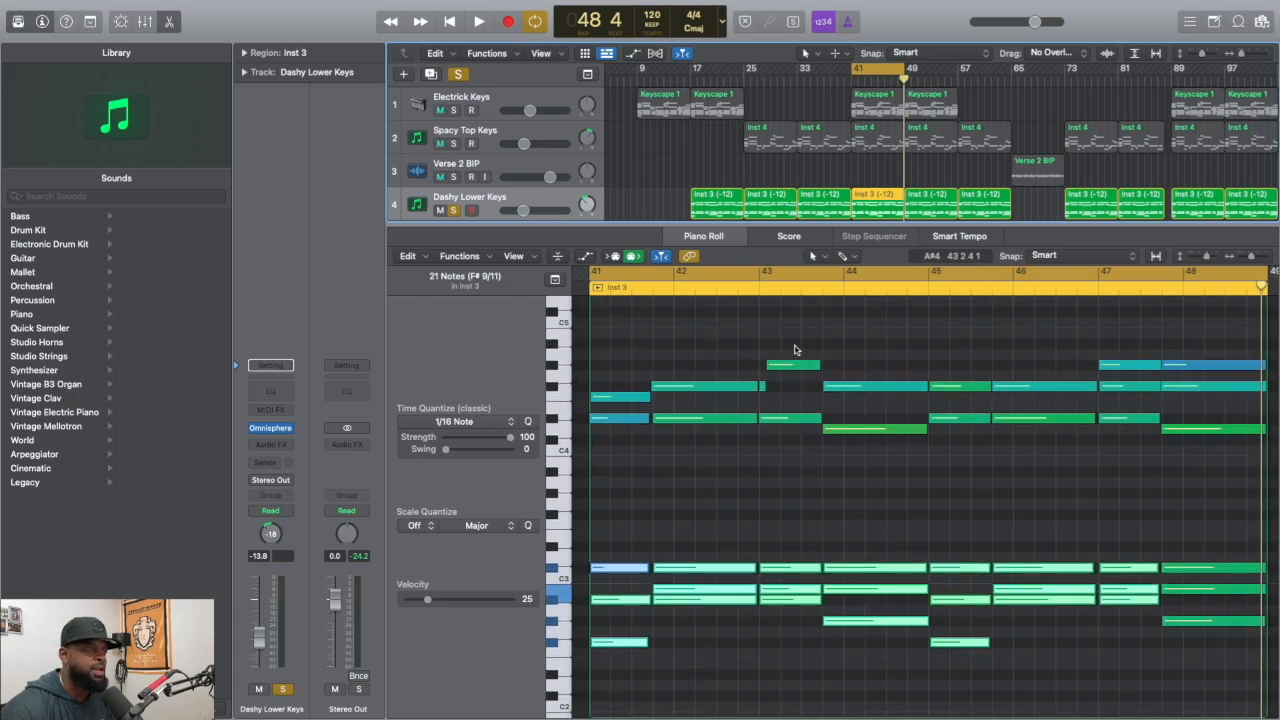
{"action": "key", "text": "space"}
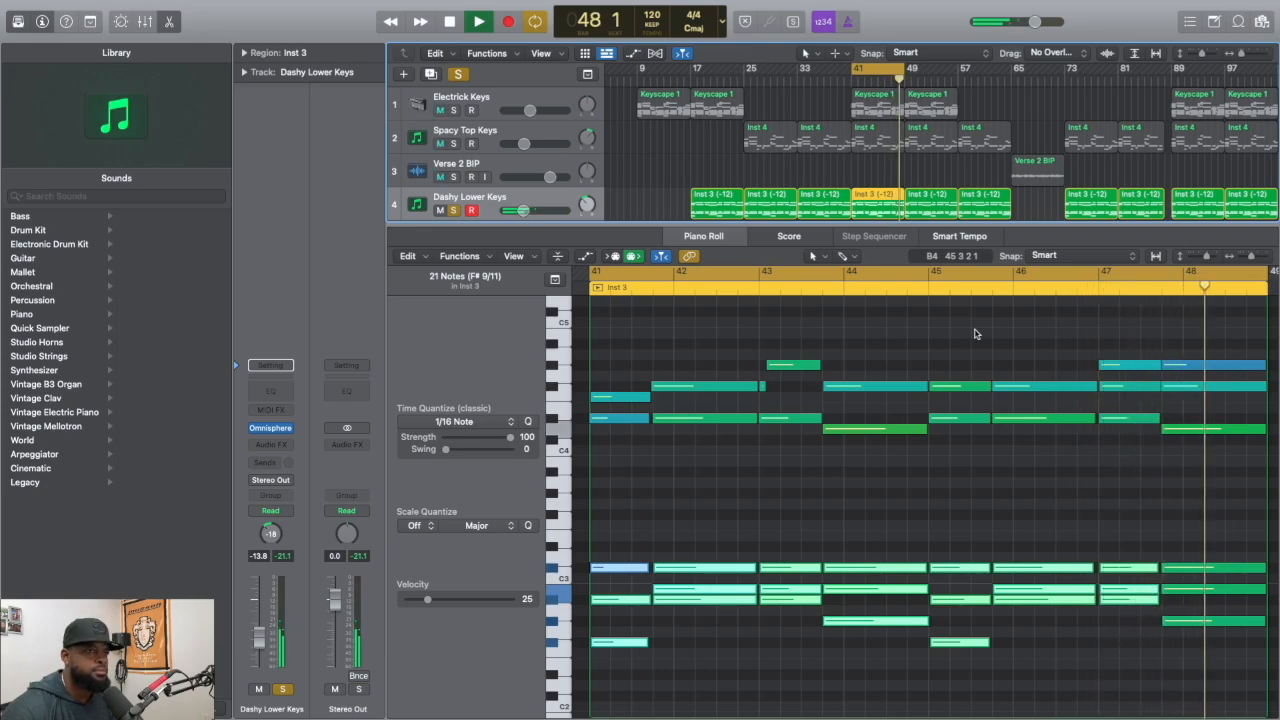
{"action": "key", "text": "space"}
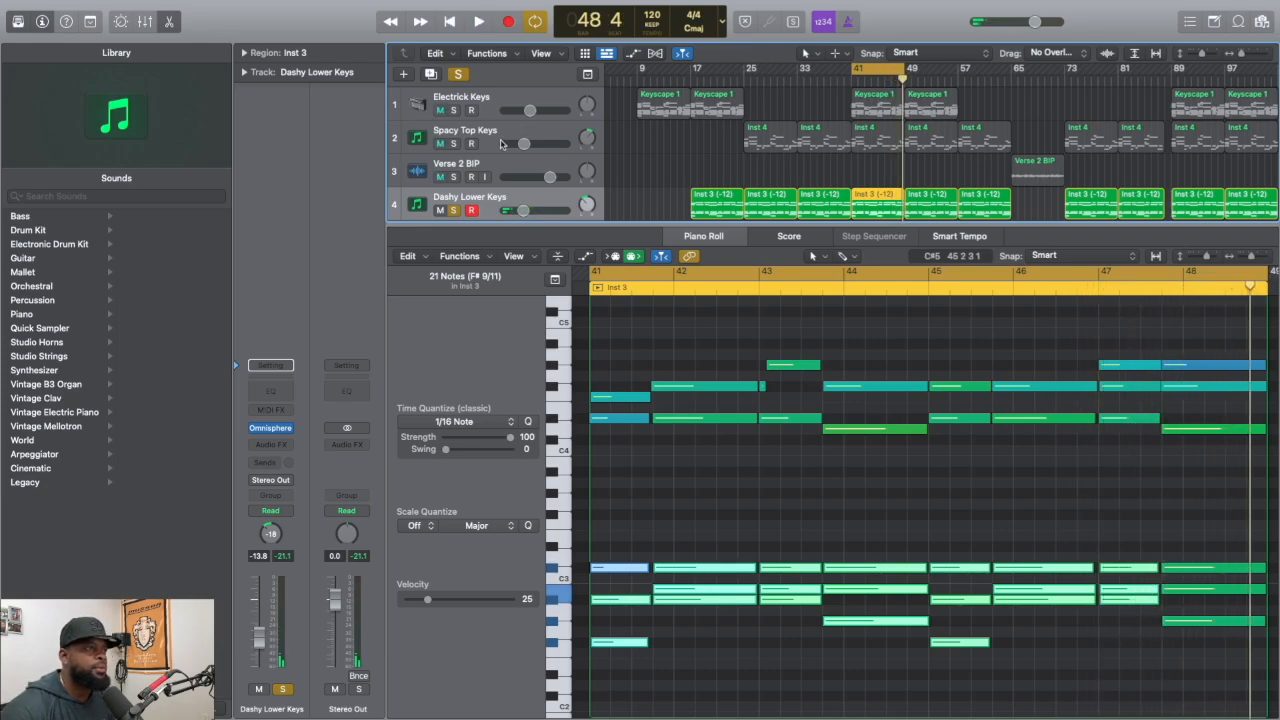
Add Spacy Top Keys and Electrick Keys to the solo alongside Dashy Lower Keys and play the three layers together
{"action": "scroll", "coordinate": [505, 145], "scroll_direction": "down", "scroll_amount": 3}
{"action": "scroll", "coordinate": [515, 149], "scroll_direction": "up", "scroll_amount": 3}
{"action": "left_click", "coordinate": [453, 144]}
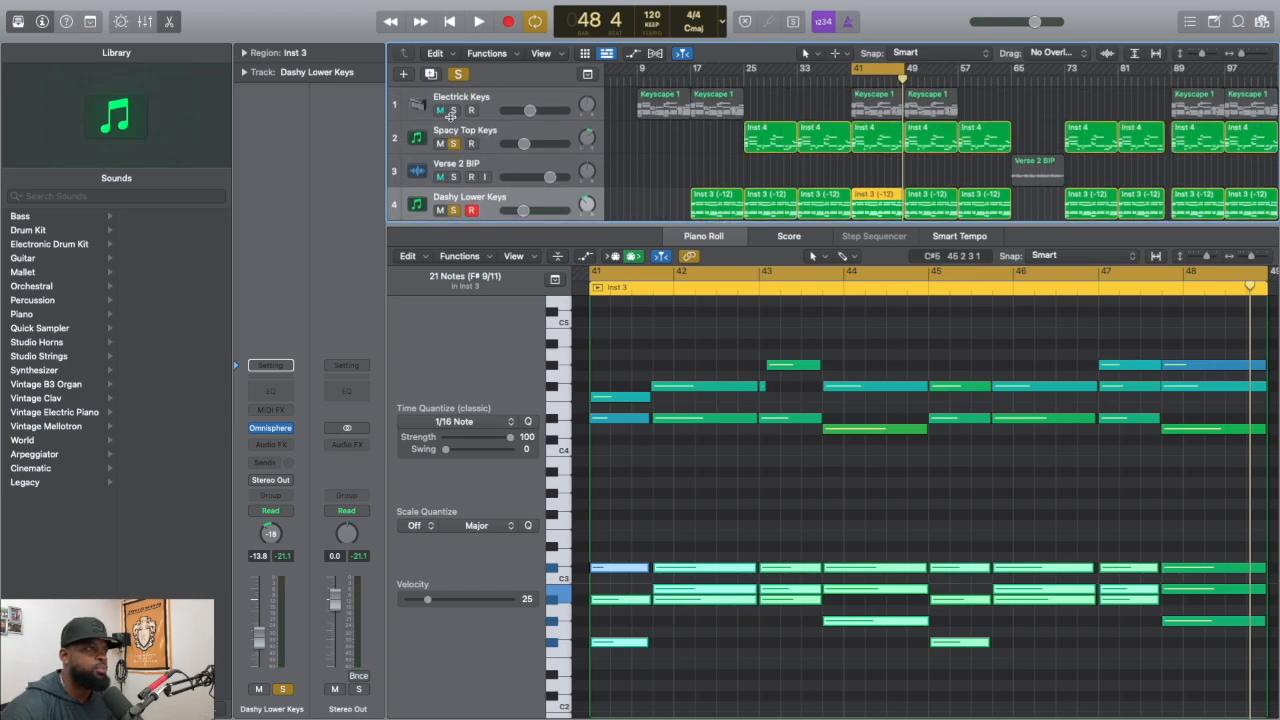
{"action": "left_click", "coordinate": [453, 110]}
{"action": "scroll", "coordinate": [610, 151], "scroll_direction": "down", "scroll_amount": 2}
{"action": "key", "text": "space"}
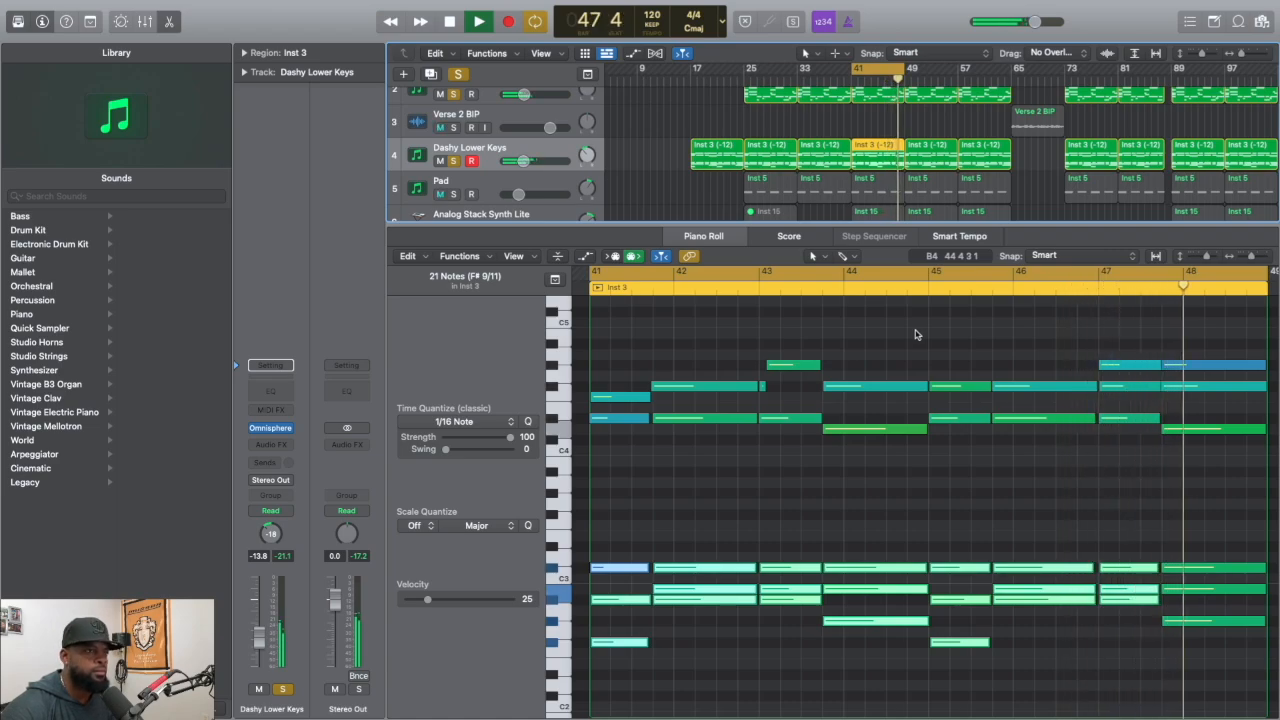
{"action": "key", "text": "space"}
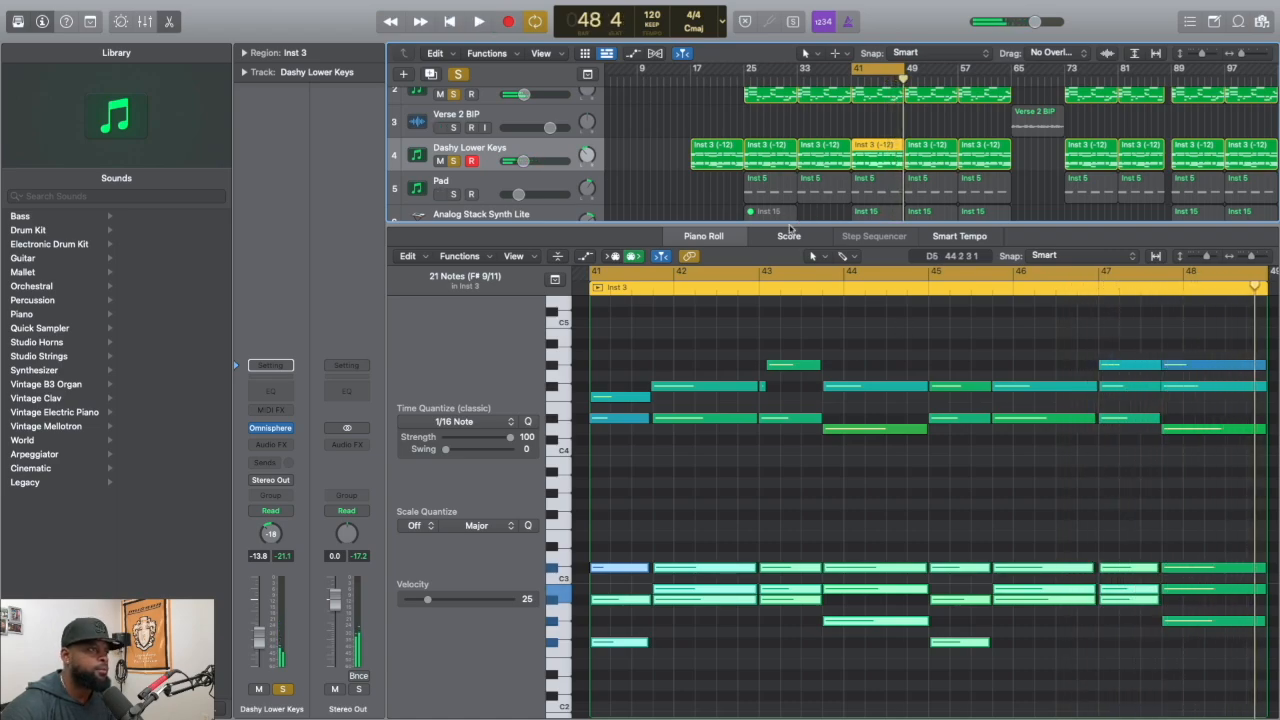
Solo only the Pad track, open its Inst 5 region at bar 41, and start playback
{"action": "scroll", "coordinate": [536, 187], "scroll_direction": "down", "scroll_amount": 1}
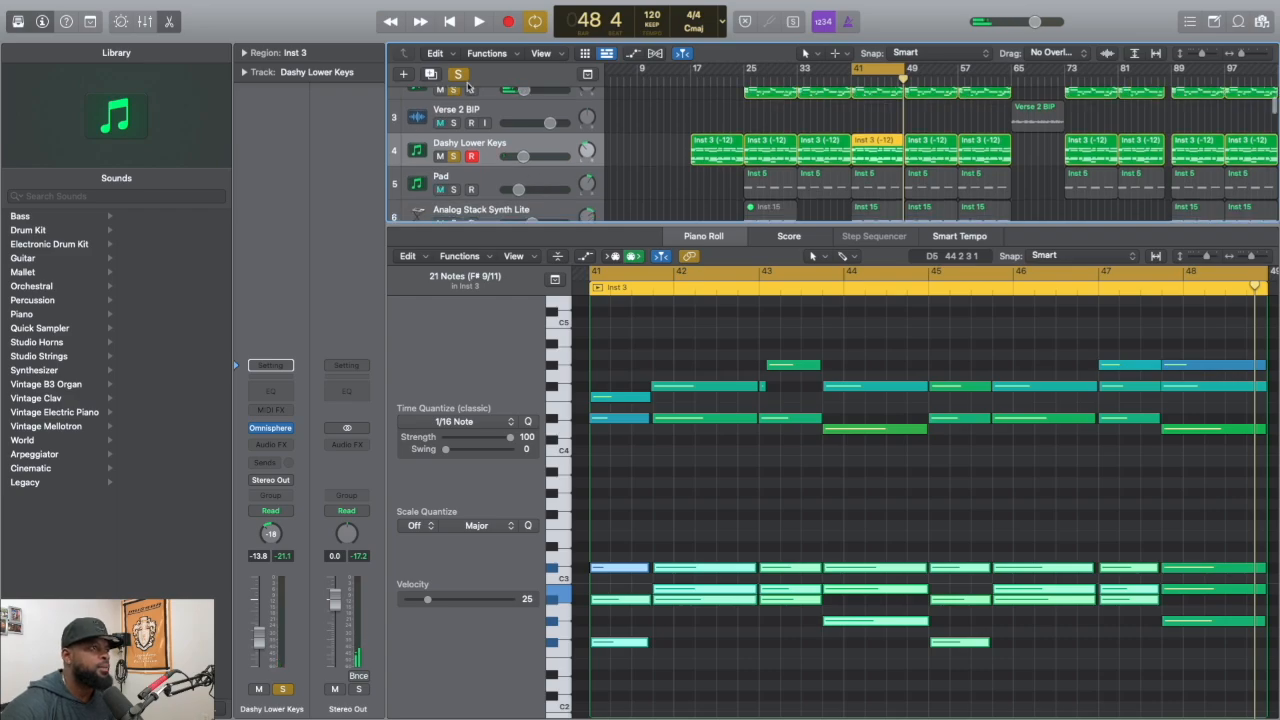
{"action": "left_click", "coordinate": [453, 189]}
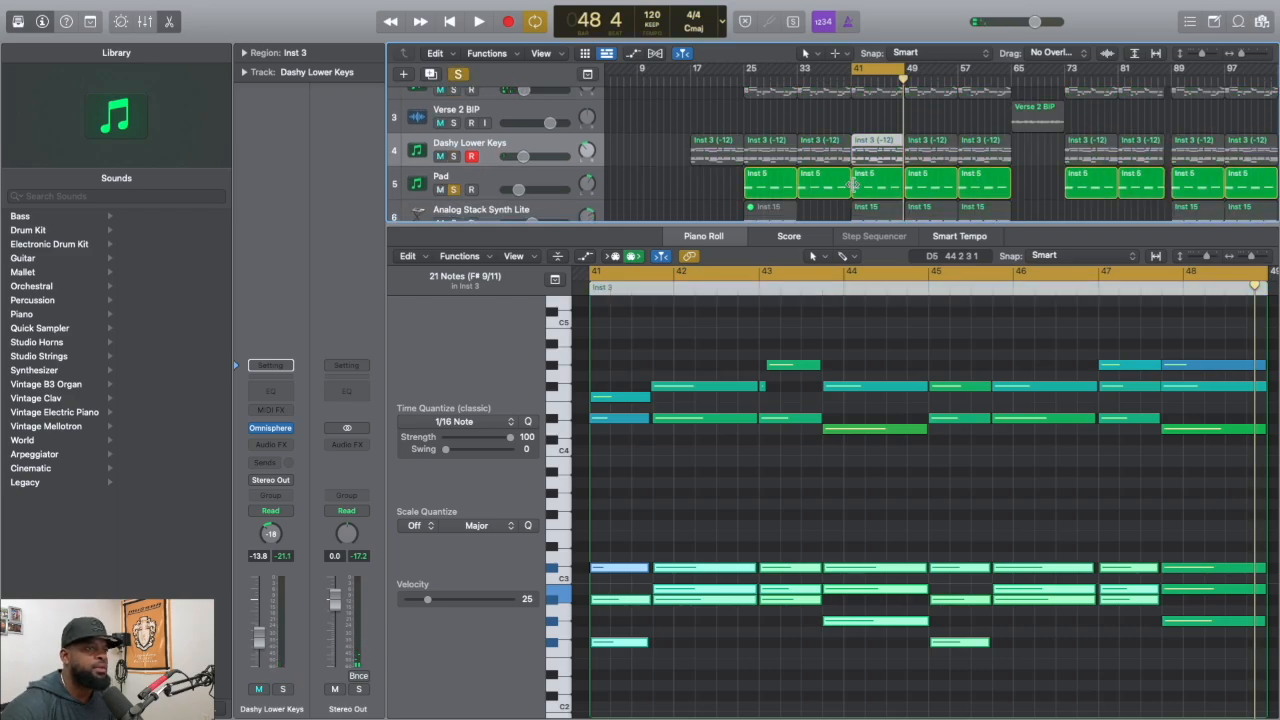
{"action": "left_click", "coordinate": [853, 185]}
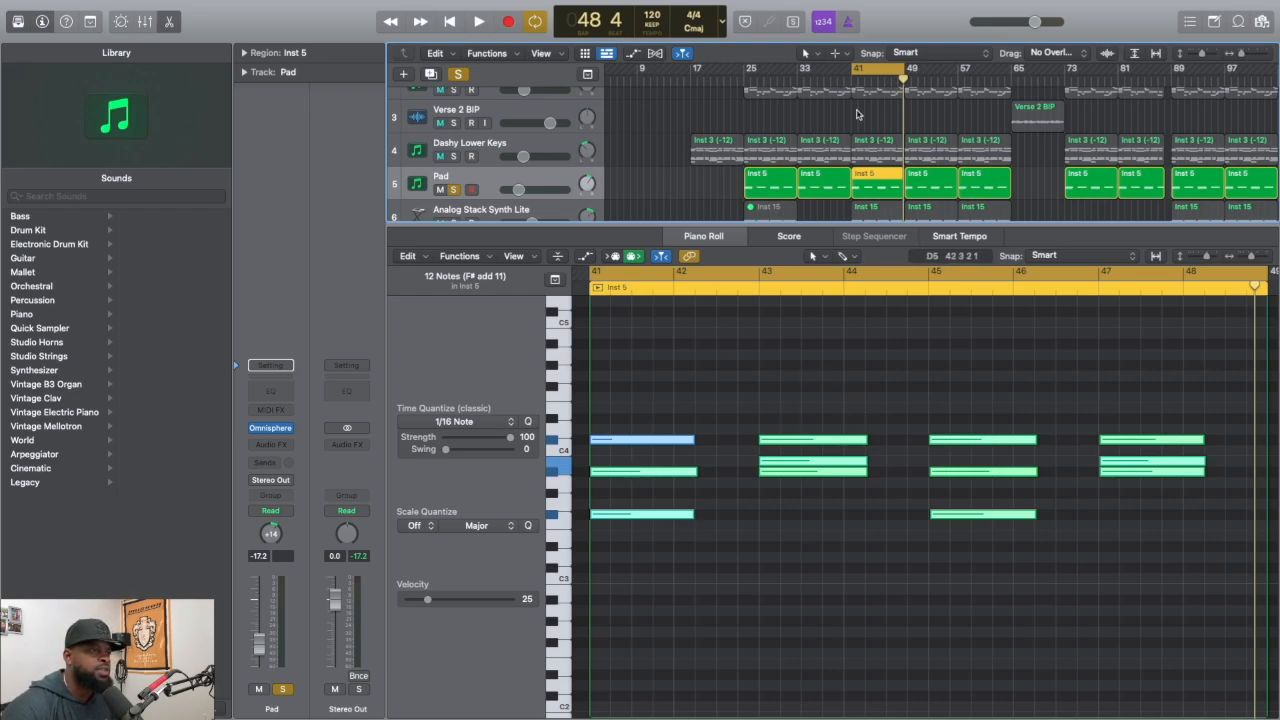
{"action": "scroll", "coordinate": [831, 131], "scroll_direction": "down", "scroll_amount": 3}
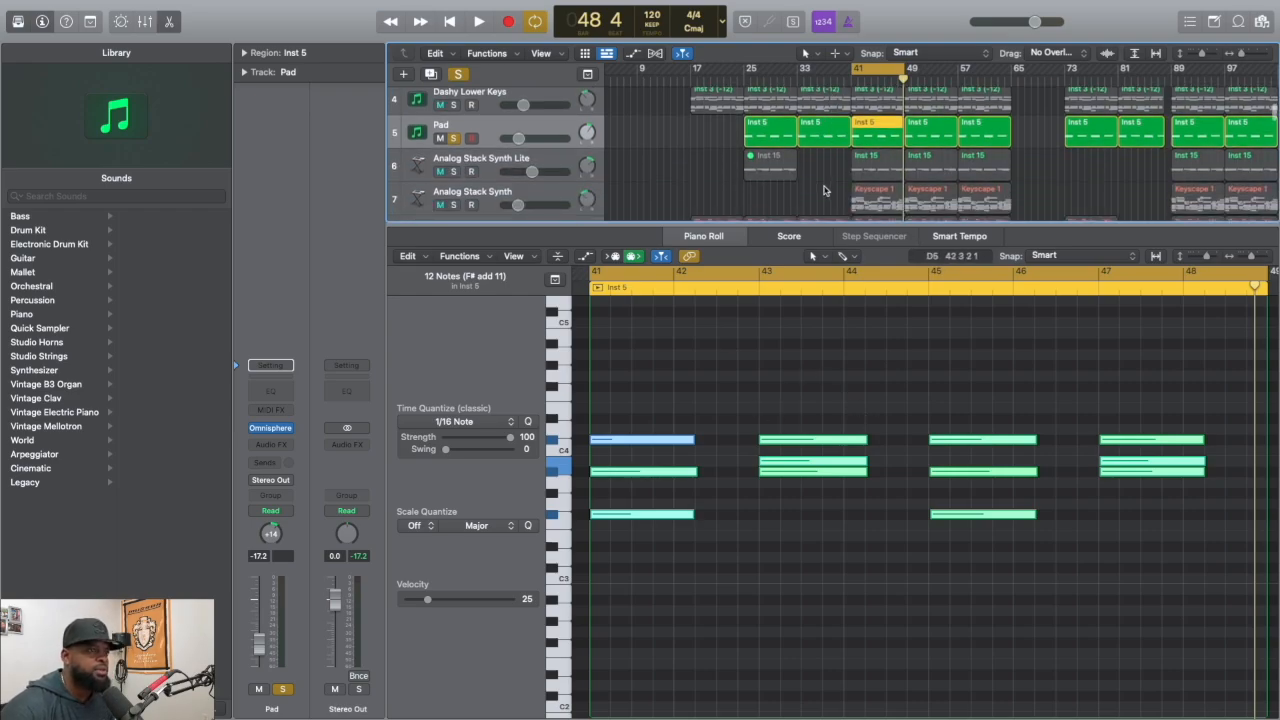
{"action": "key", "text": "shift+space"}
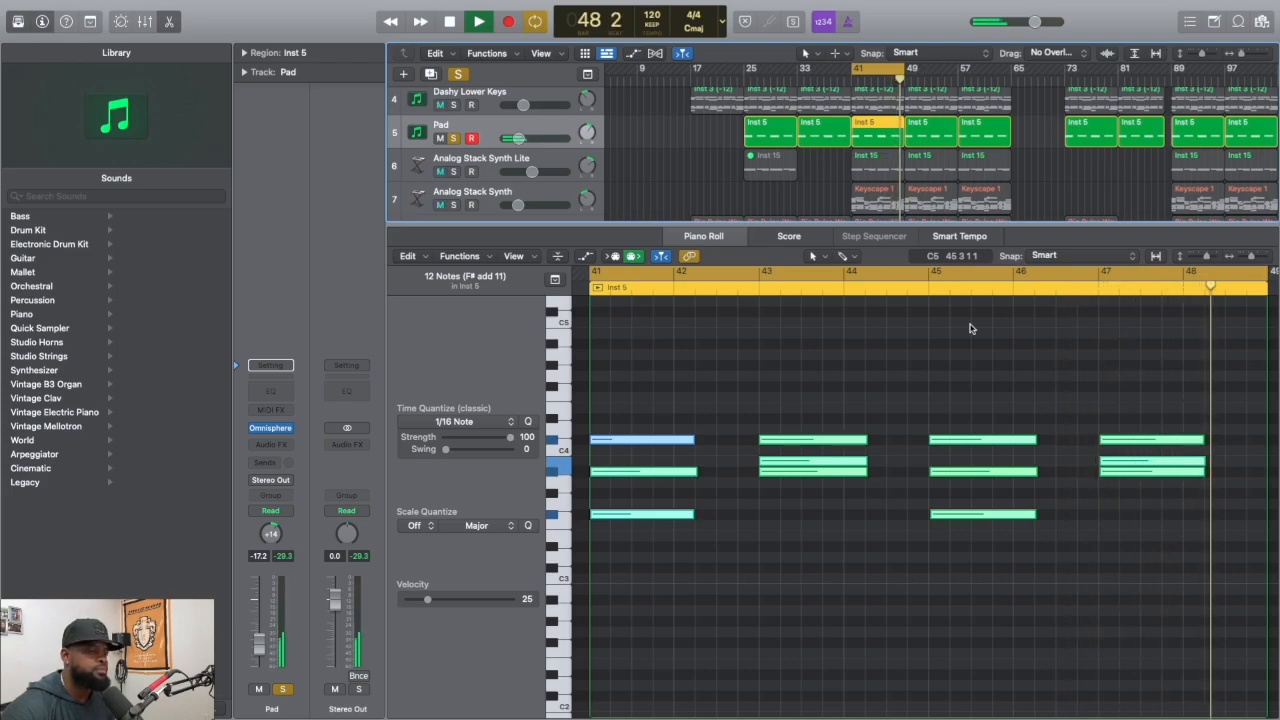
Stop the Pad playback, open the Inst 15 region at bar 41, move solo to Analog Stack Synth Lite, and play it through
{"action": "key", "text": "space"}
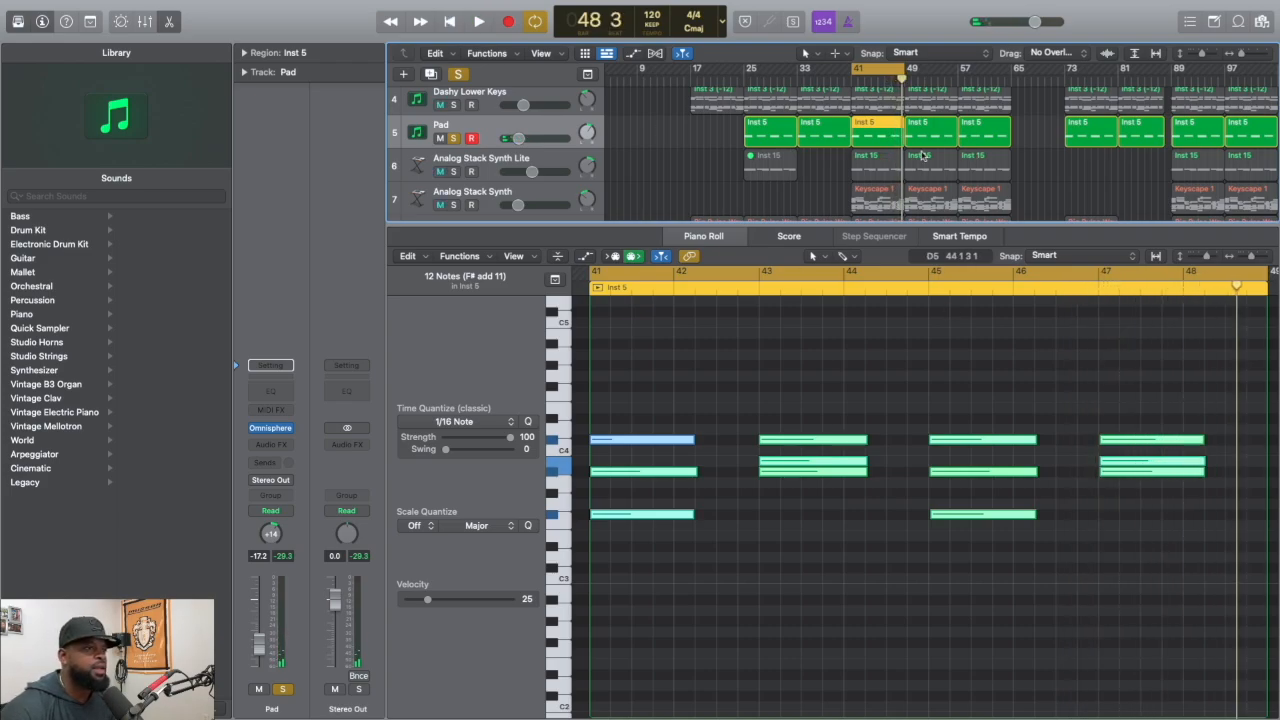
{"action": "left_click", "coordinate": [872, 168]}
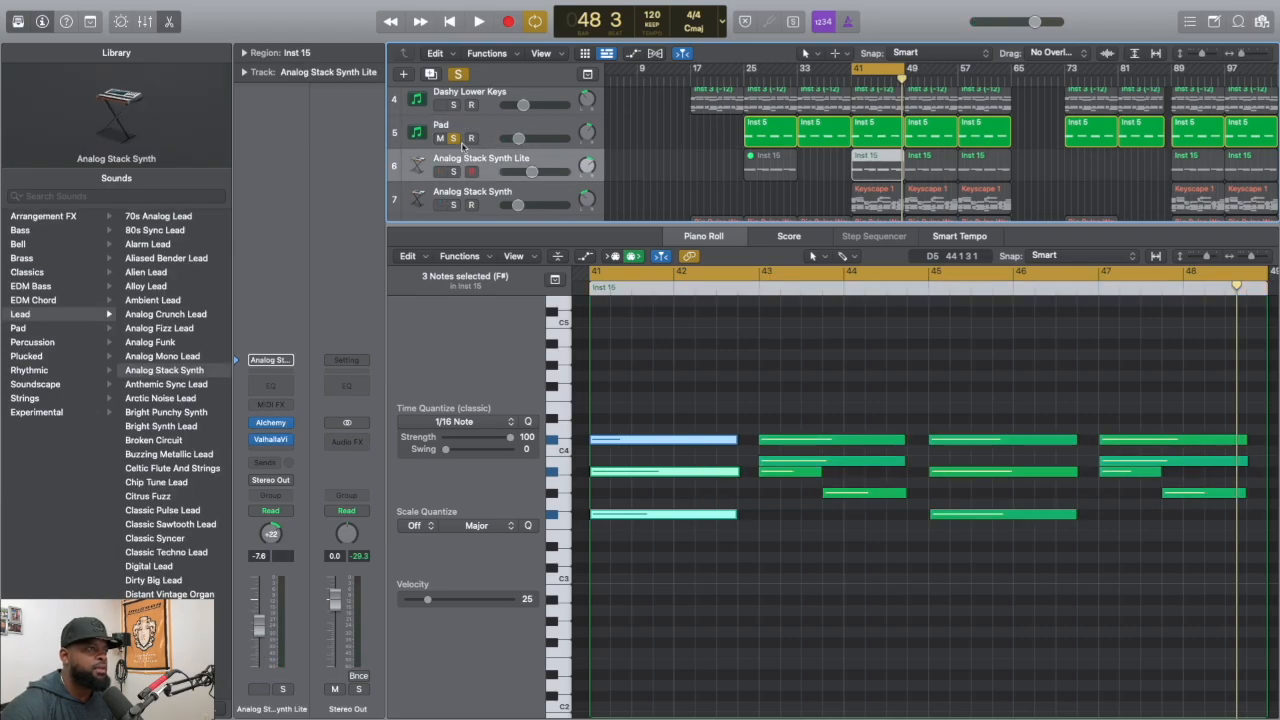
{"action": "left_click", "coordinate": [453, 138]}
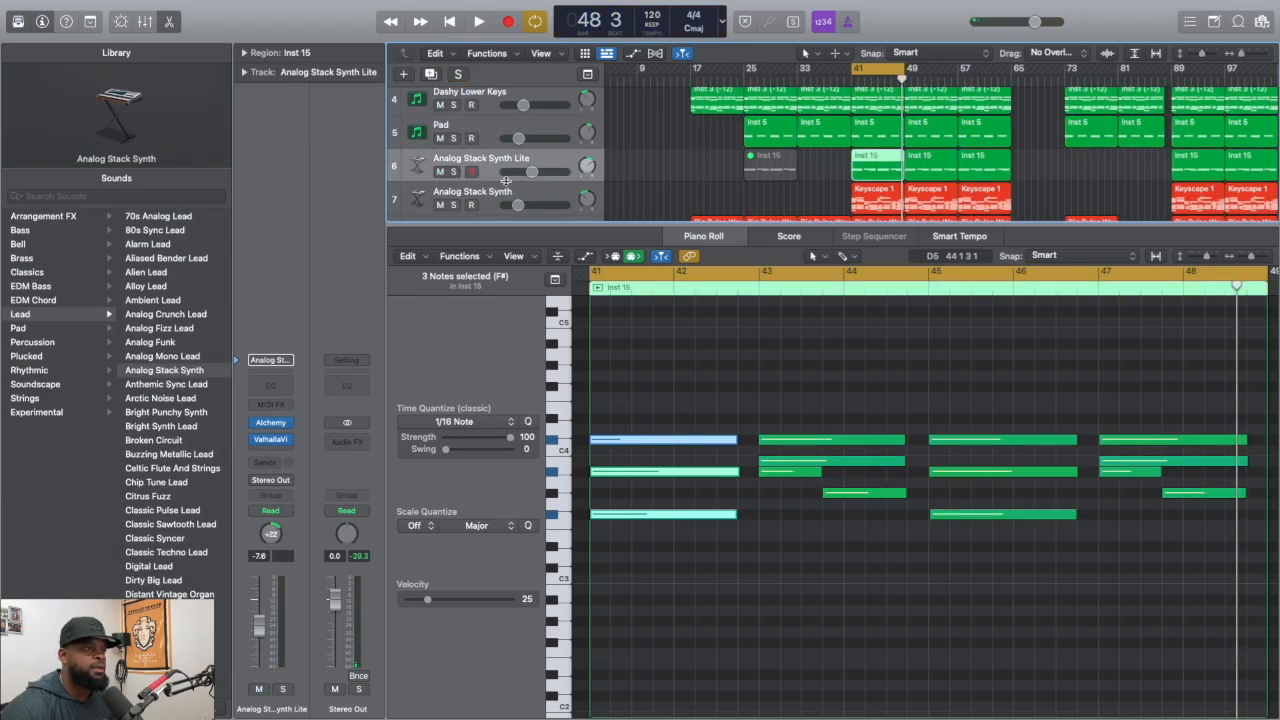
{"action": "left_click", "coordinate": [453, 172]}
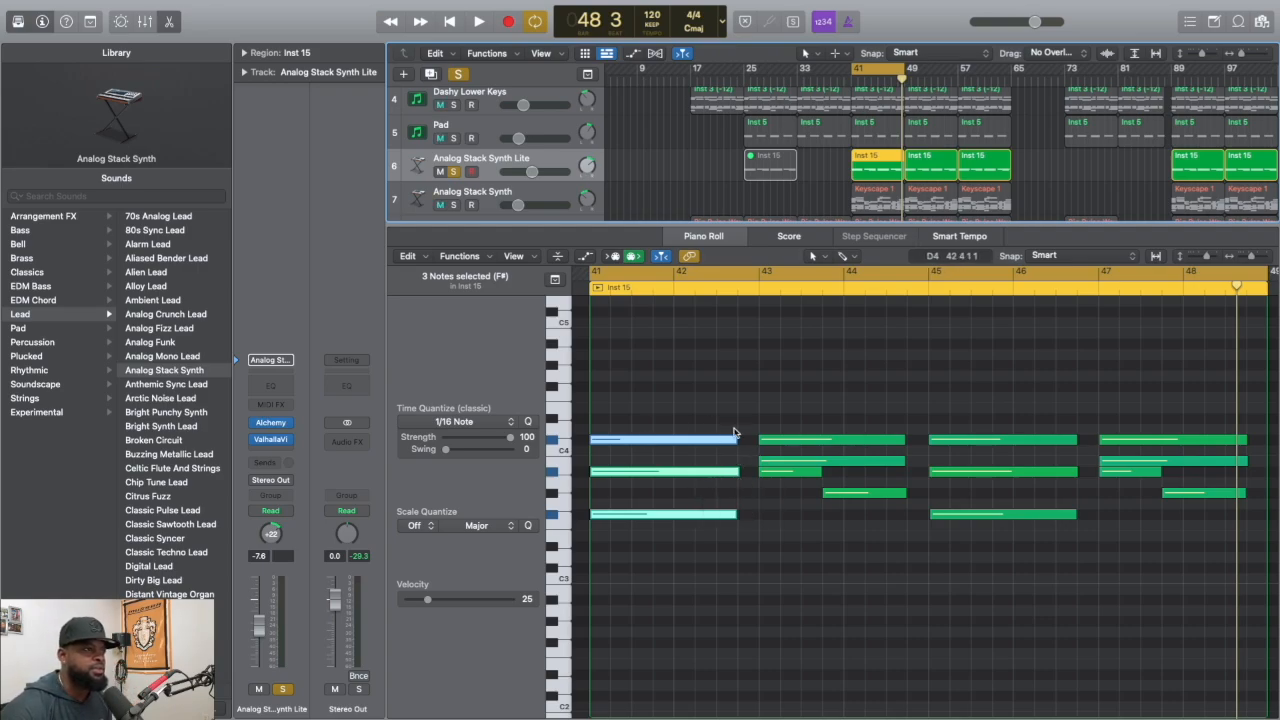
{"action": "key", "text": "space"}
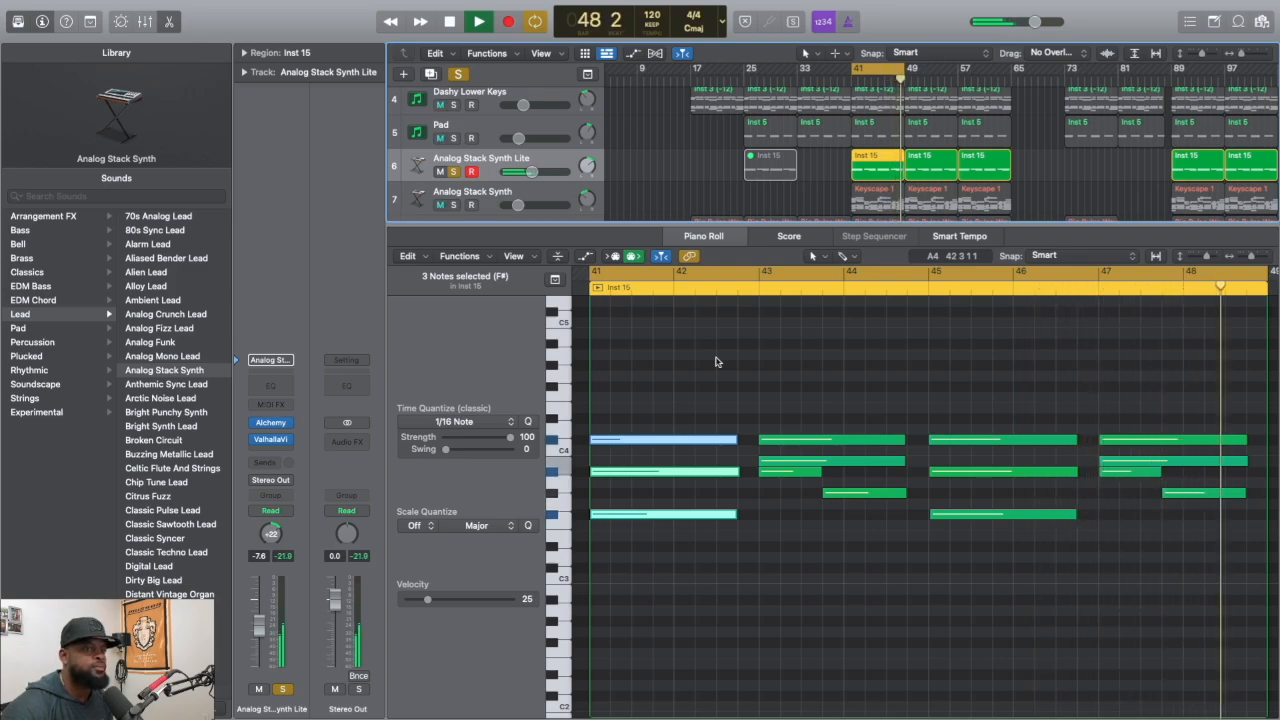
{"action": "key", "text": "space"}
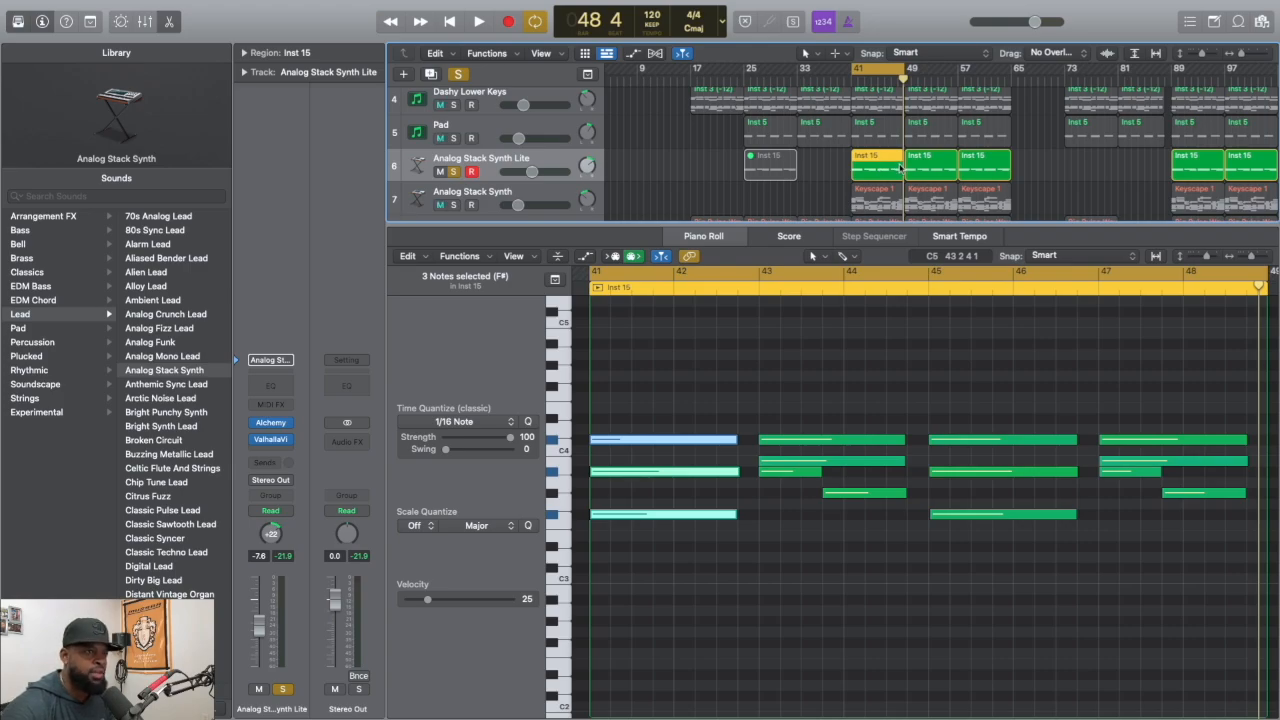
Enlarge the tracks area and add Pad, Dashy Lower Keys, Spacy Top Keys and Electrick Keys to the solo, leaving Verse 2 BIP out
{"action": "left_click_drag", "start_coordinate": [821, 225], "coordinate": [821, 329]}
{"action": "scroll", "coordinate": [735, 181], "scroll_direction": "down", "scroll_amount": 2}
{"action": "scroll", "coordinate": [735, 181], "scroll_direction": "up", "scroll_amount": 5}
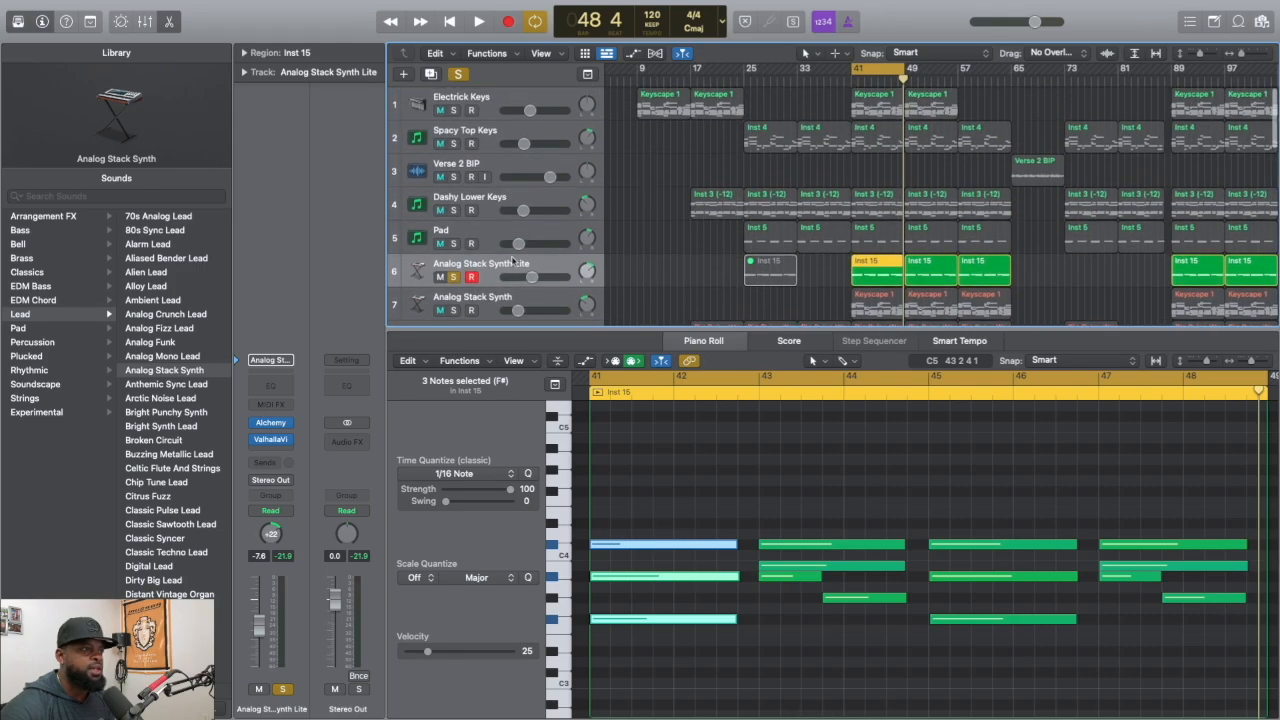
{"action": "left_click", "coordinate": [454, 243]}
{"action": "left_click", "coordinate": [454, 210]}
{"action": "left_click", "coordinate": [454, 177]}
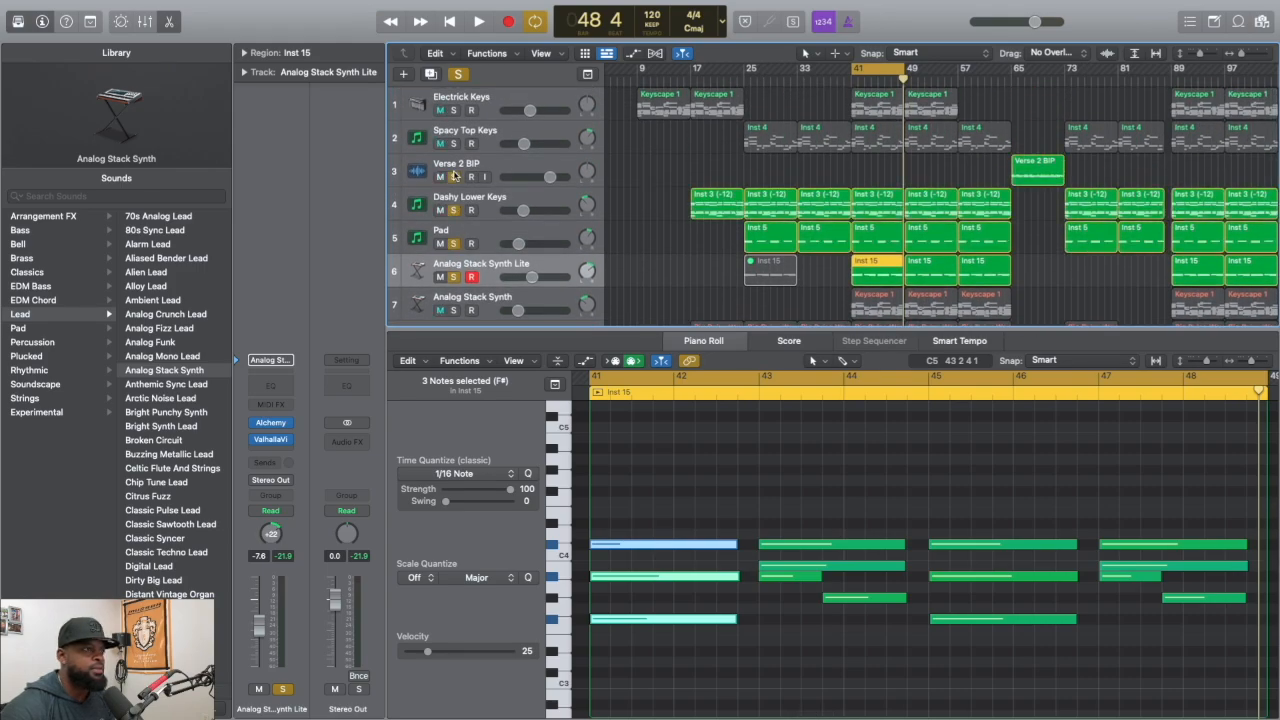
{"action": "left_click", "coordinate": [454, 177]}
{"action": "left_click", "coordinate": [454, 143]}
{"action": "left_click", "coordinate": [454, 110]}
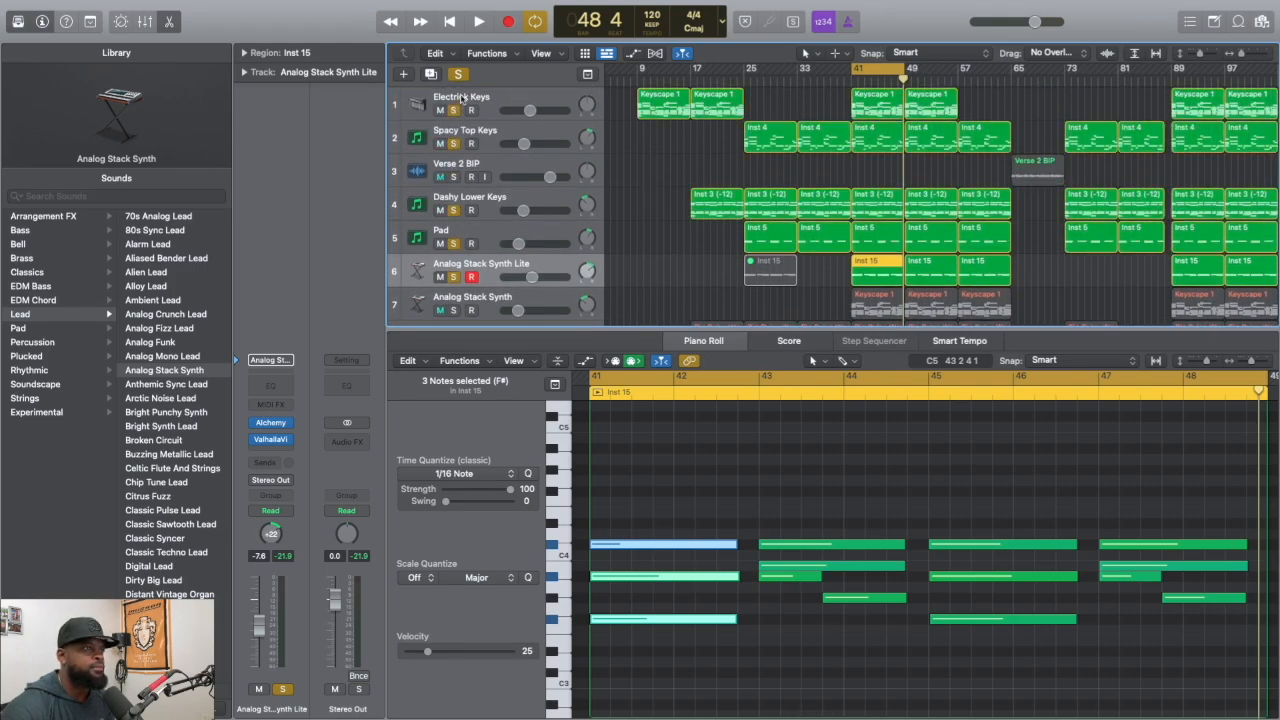
Clear all solos, restore them, and play the five soloed key, pad and synth layers together
{"action": "left_click", "coordinate": [457, 75]}
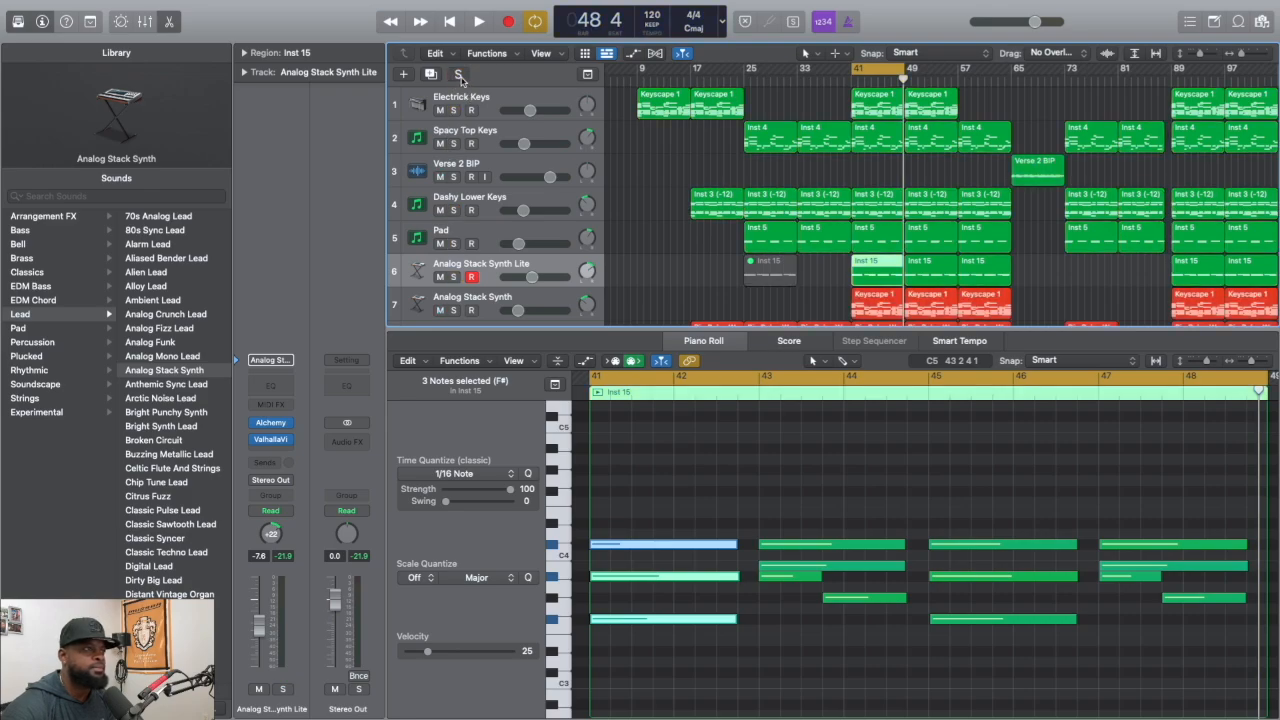
{"action": "left_click", "coordinate": [458, 75]}
{"action": "key", "text": "space"}
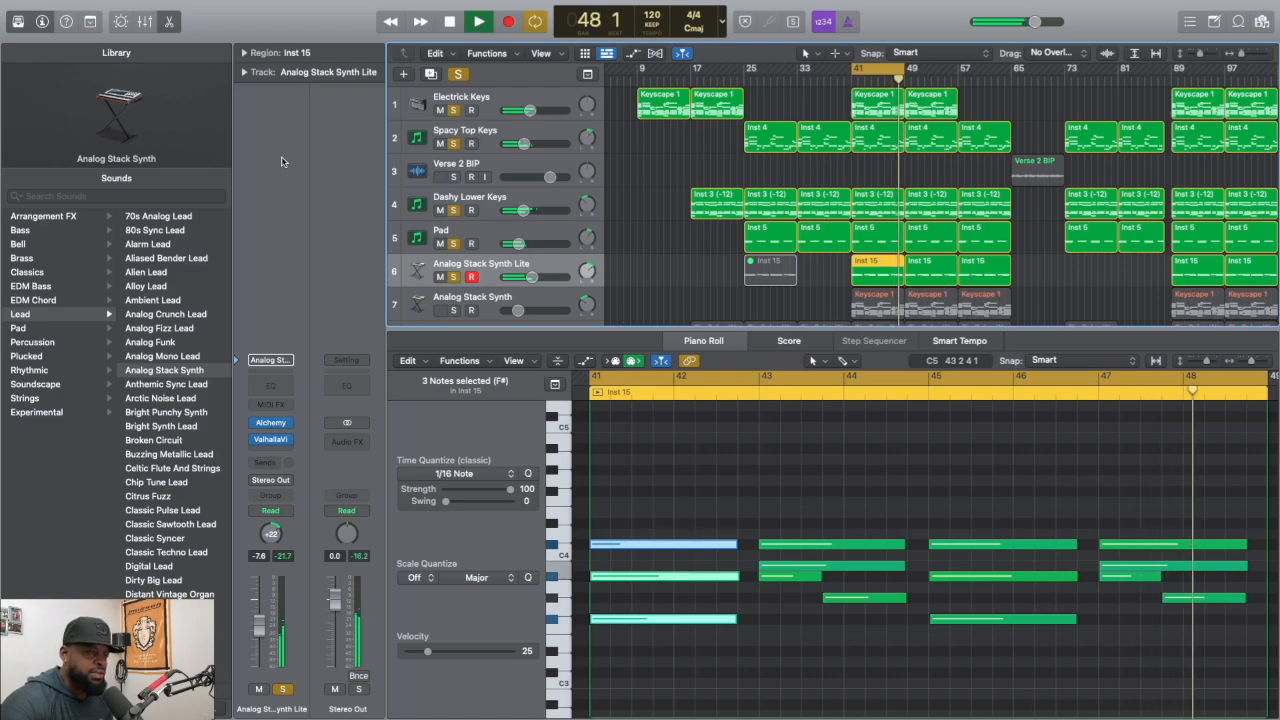
{"action": "key", "text": "space"}
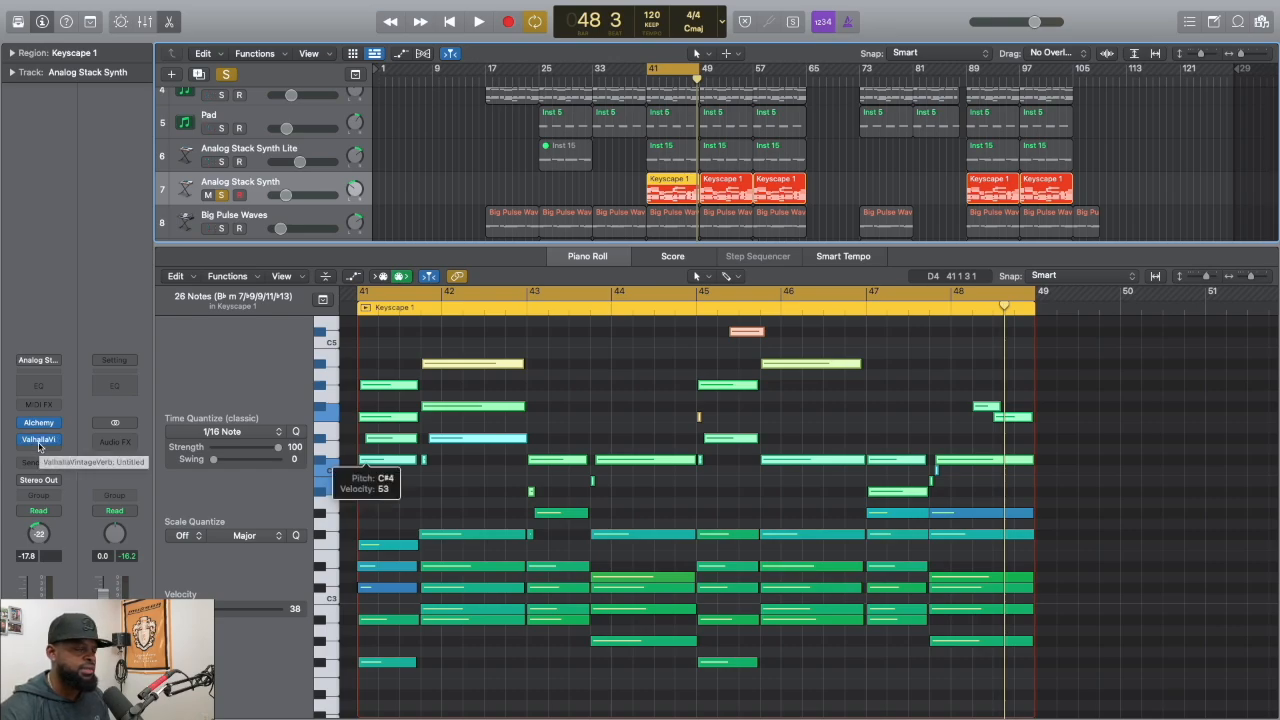
Play through the soloed Analog Stack Synth track's Keyscape 1 region at bar 41
{"action": "key", "text": "space"}
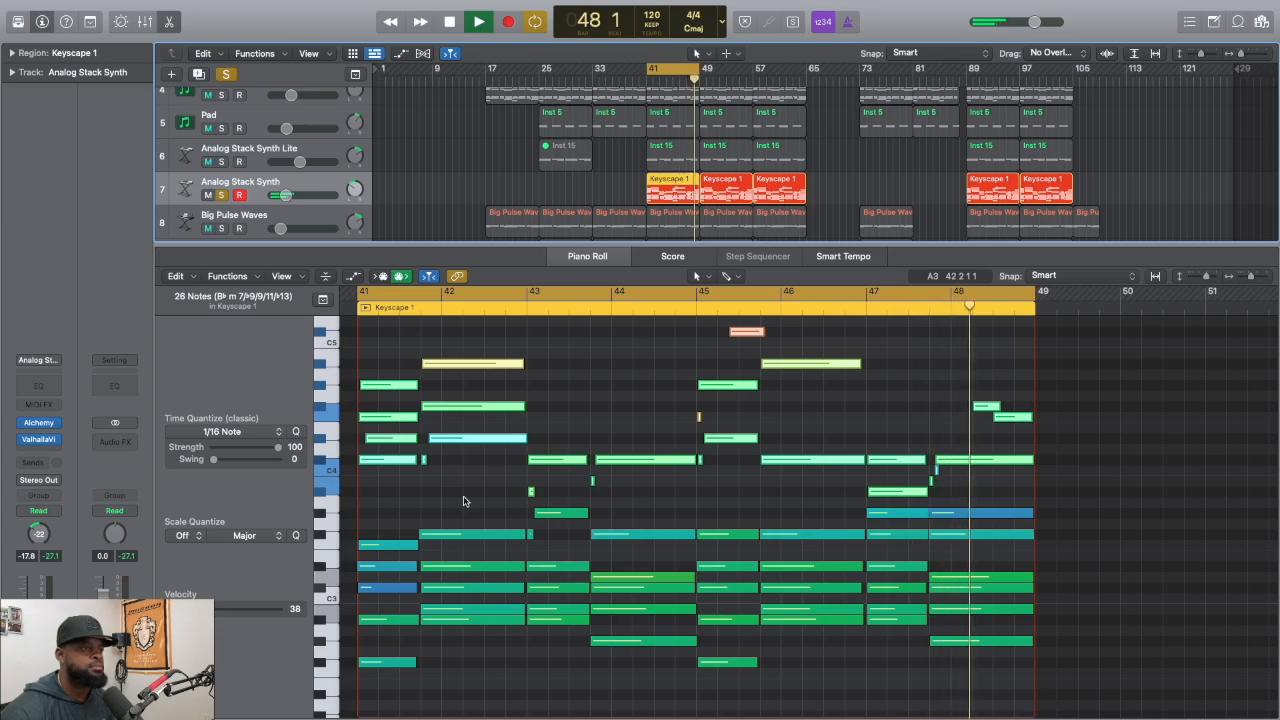
{"action": "key", "text": "space"}
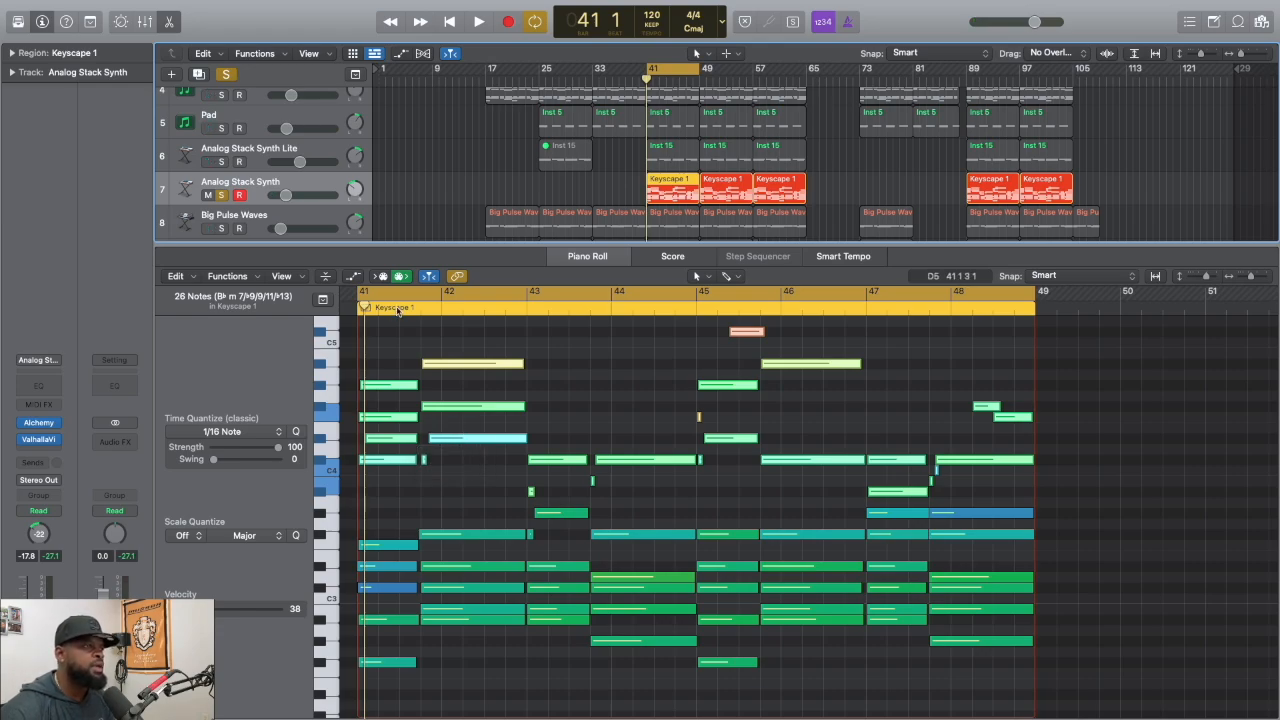
Open the Big Pulse Waves region at bar 41, move solo from Analog Stack Synth to that track, and play it through
{"action": "scroll", "coordinate": [693, 225], "scroll_direction": "down", "scroll_amount": 2}
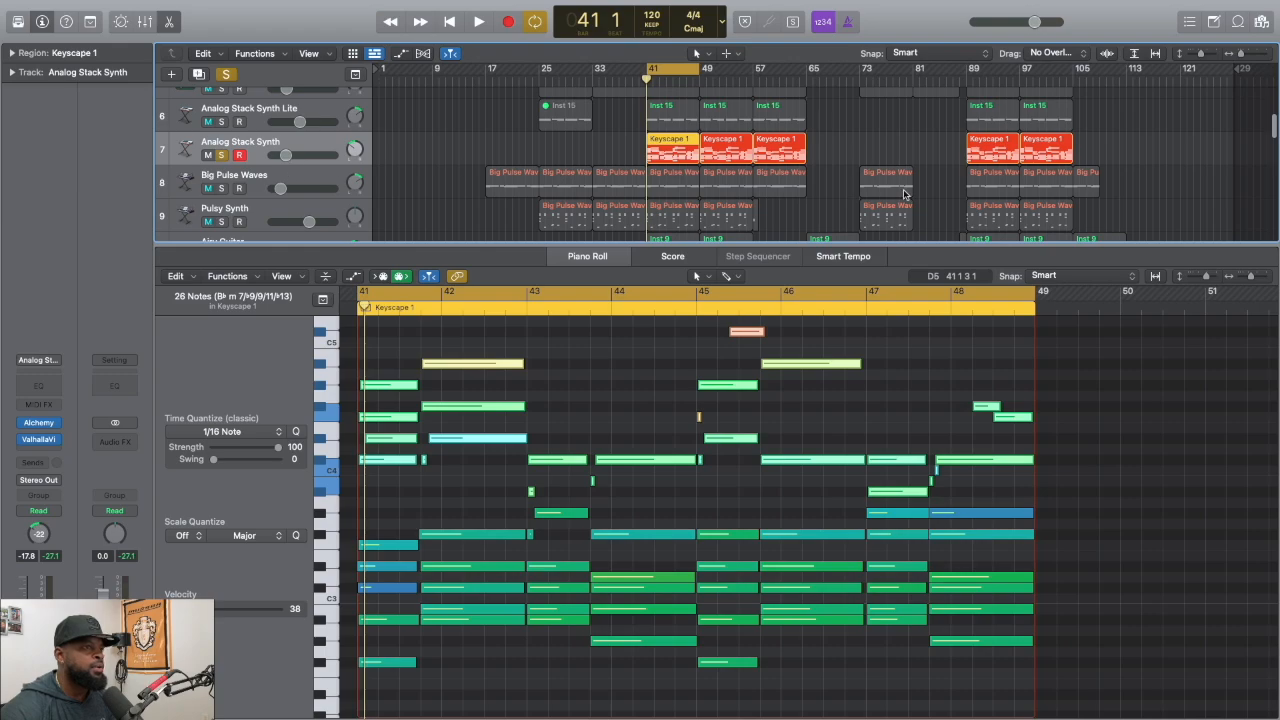
{"action": "left_click", "coordinate": [312, 178]}
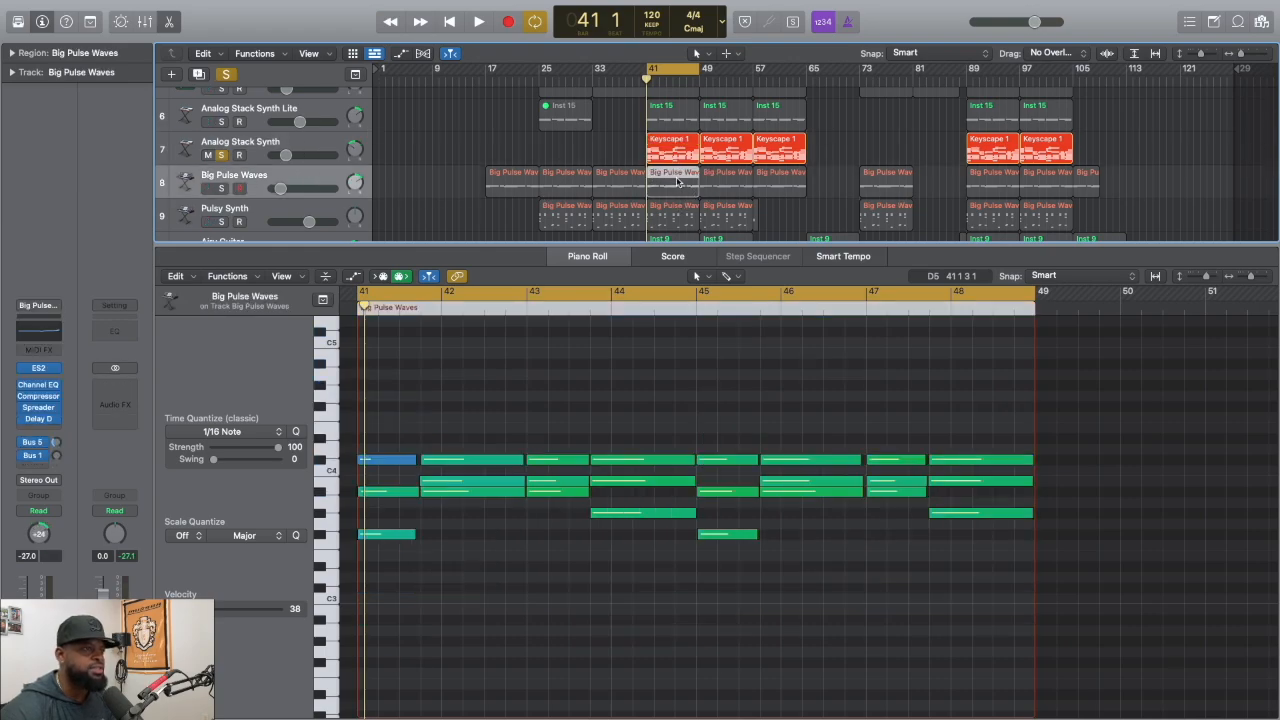
{"action": "left_click", "coordinate": [222, 190]}
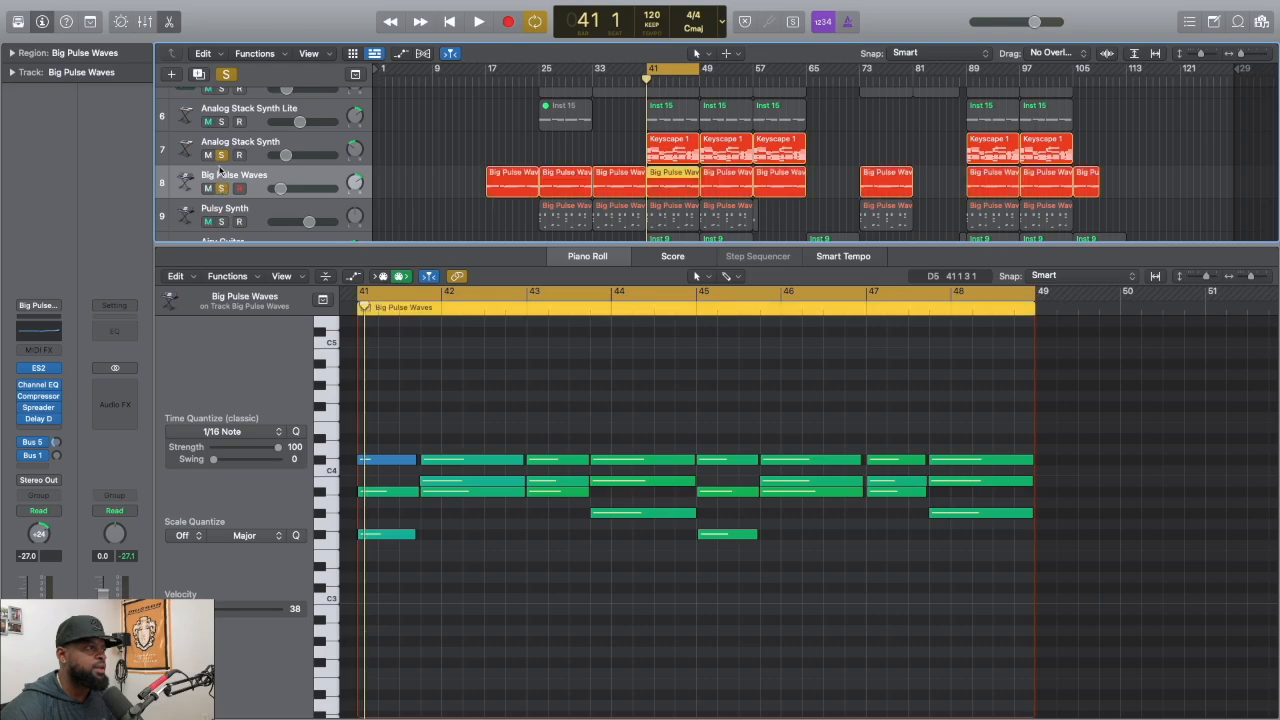
{"action": "left_click", "coordinate": [221, 155]}
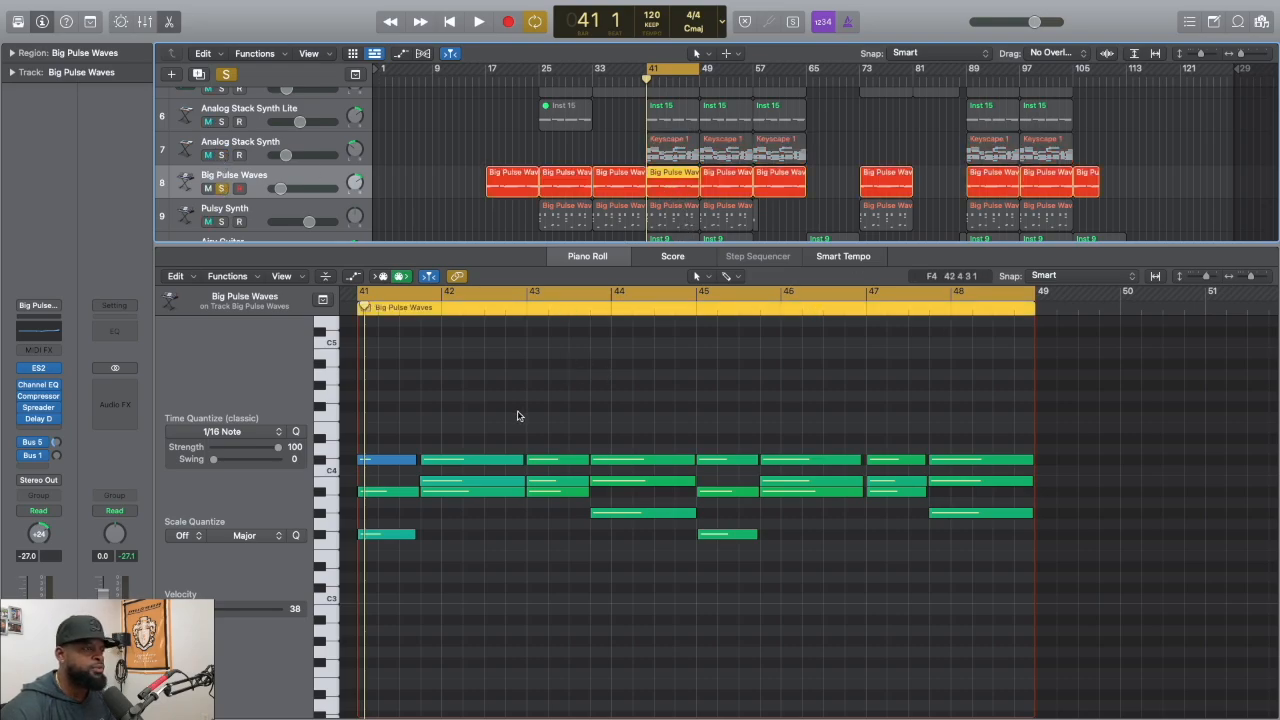
{"action": "mouse_move", "coordinate": [604, 465]}
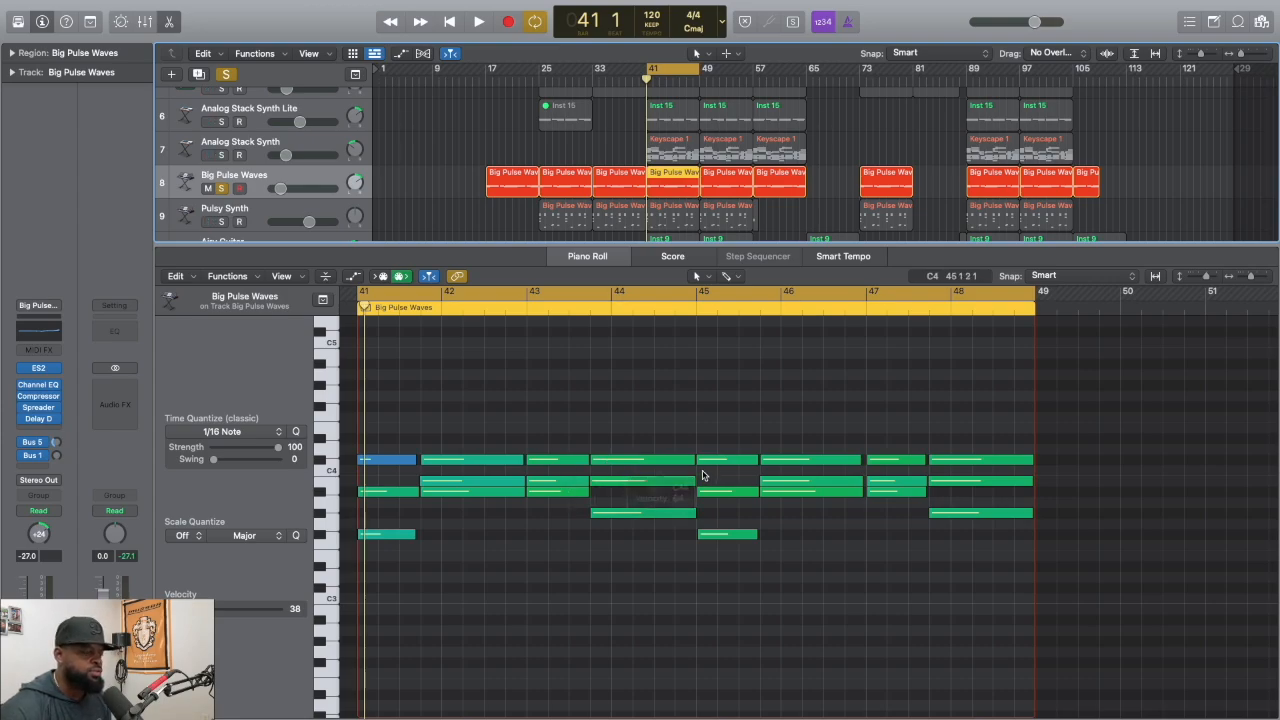
{"action": "key", "text": "space"}
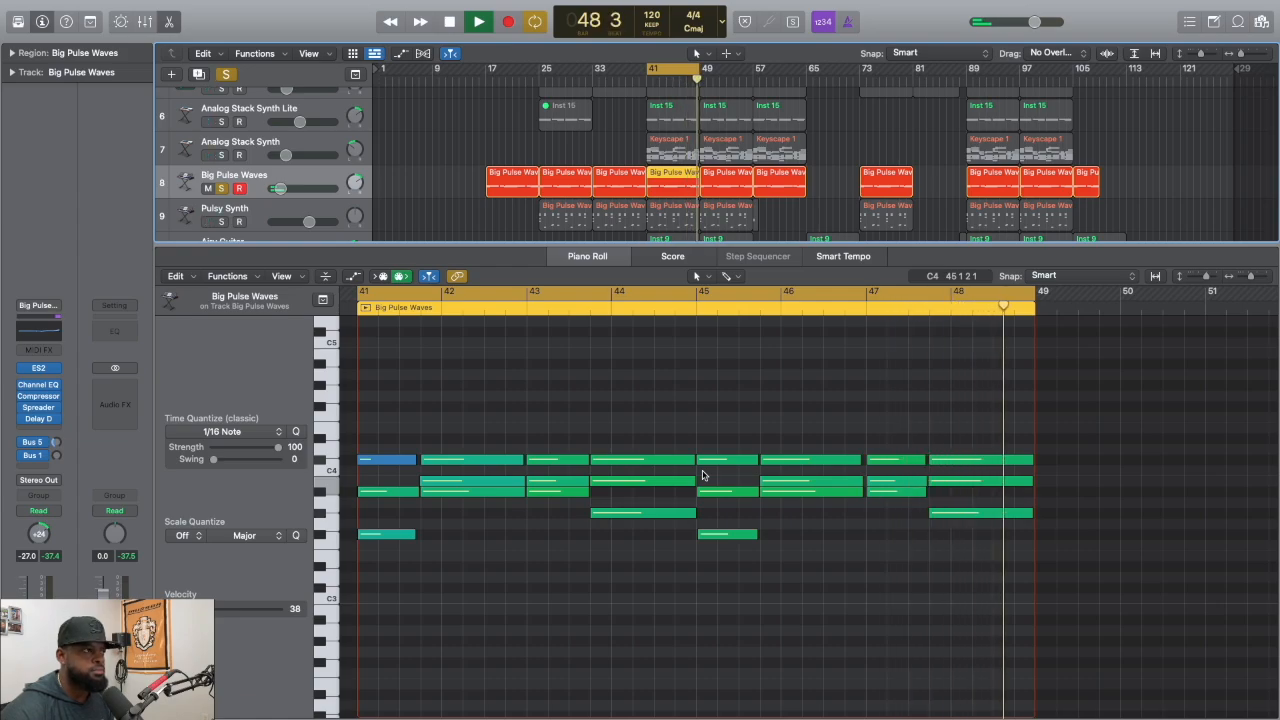
{"action": "key", "text": "space"}
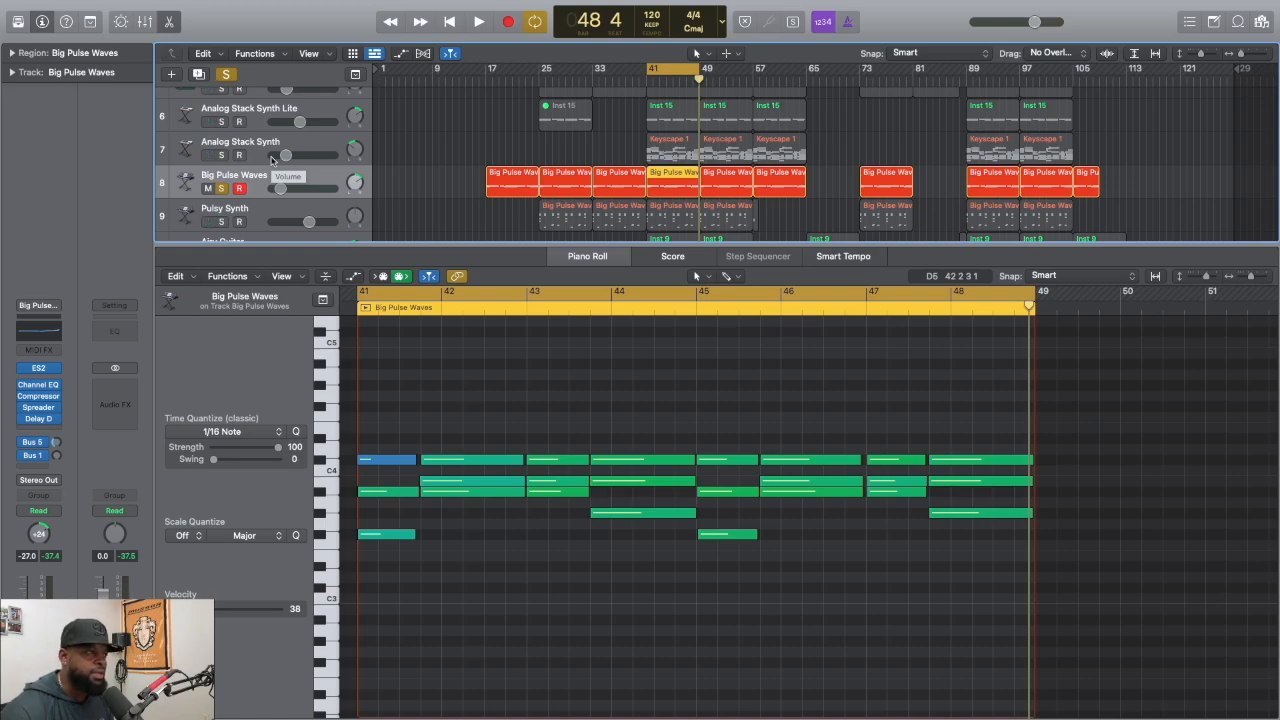
Move solo from Big Pulse Waves to Pulsy Synth, open its region at bar 41, and play it through
{"action": "scroll", "coordinate": [403, 194], "scroll_direction": "down", "scroll_amount": 2}
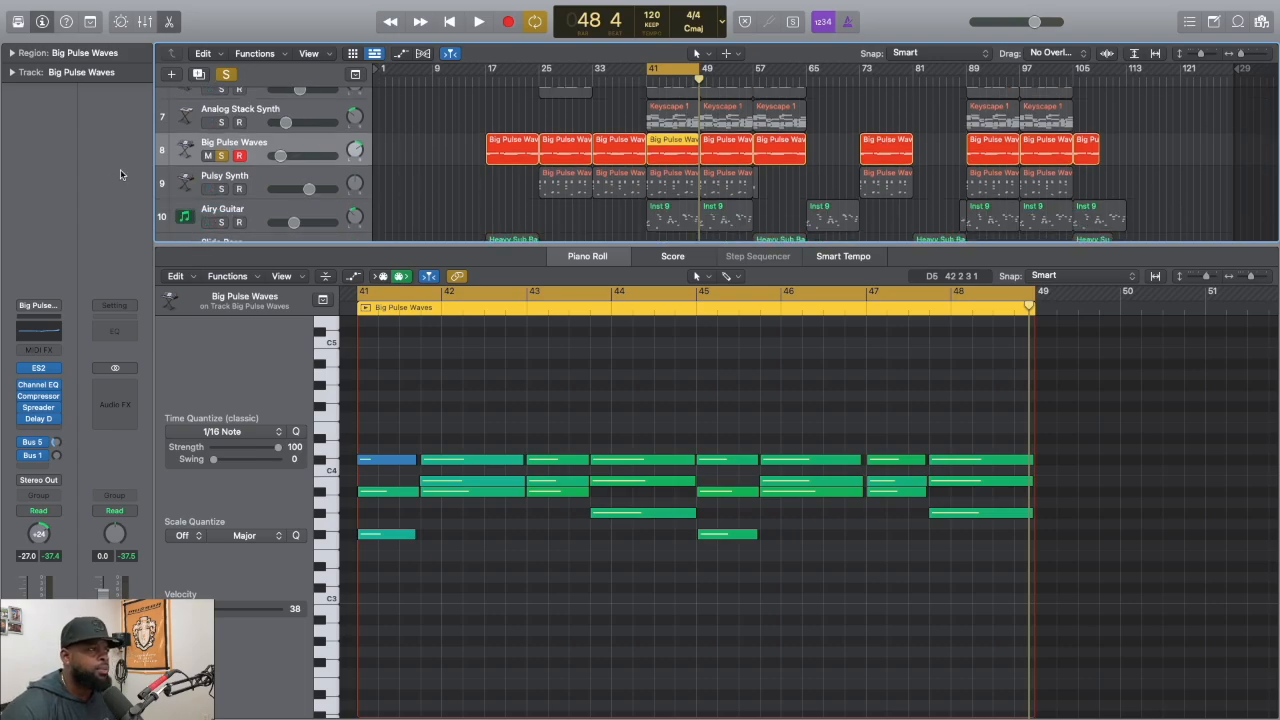
{"action": "left_click", "coordinate": [221, 156]}
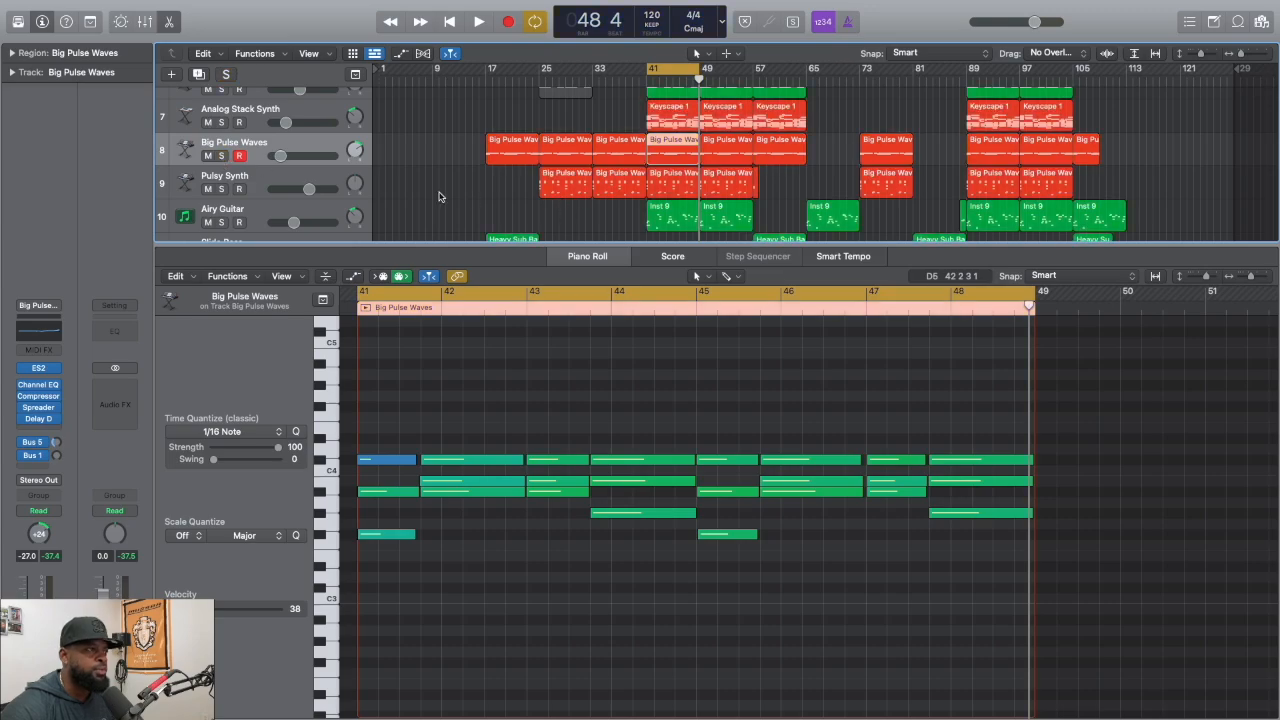
{"action": "left_click", "coordinate": [685, 183]}
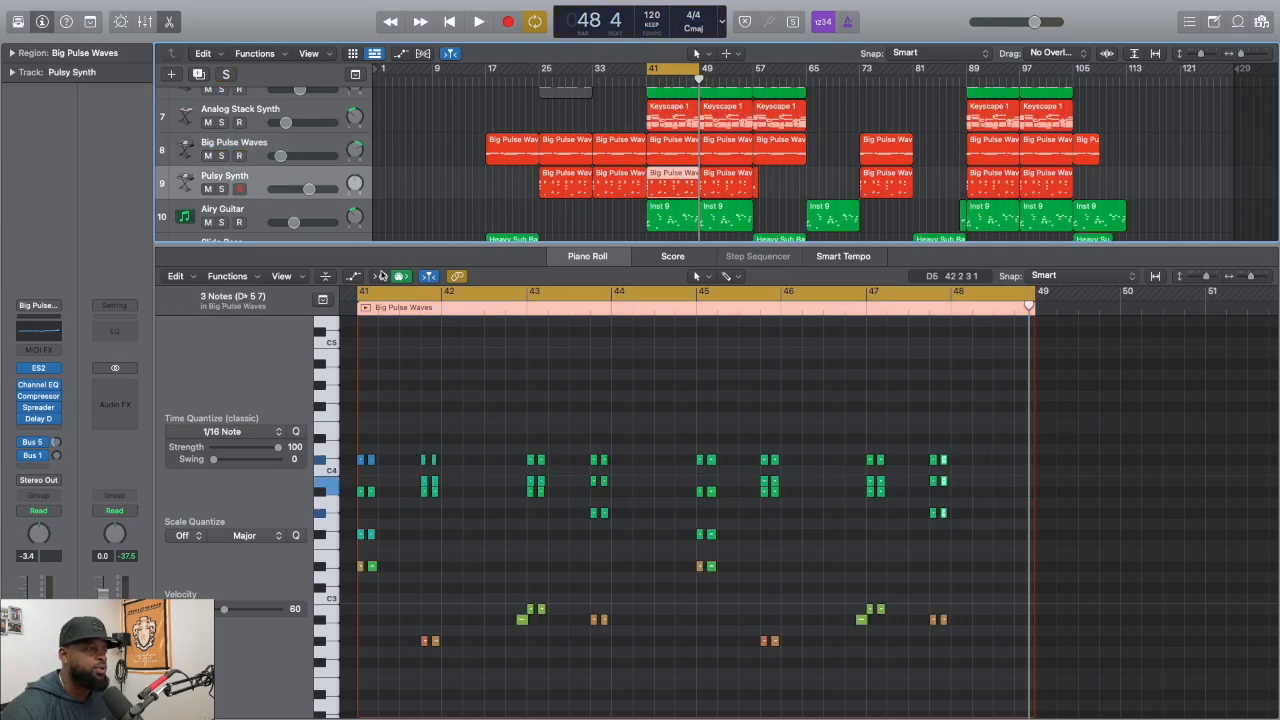
{"action": "left_click", "coordinate": [220, 190]}
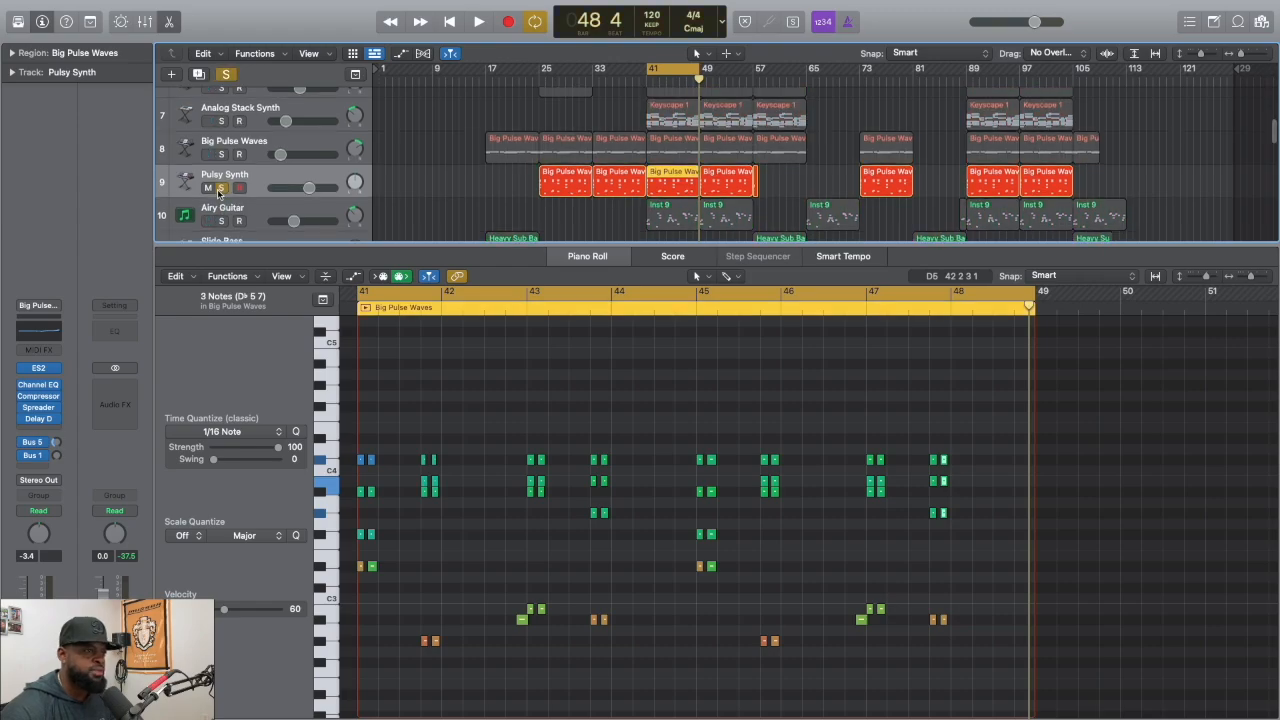
{"action": "key", "text": "space"}
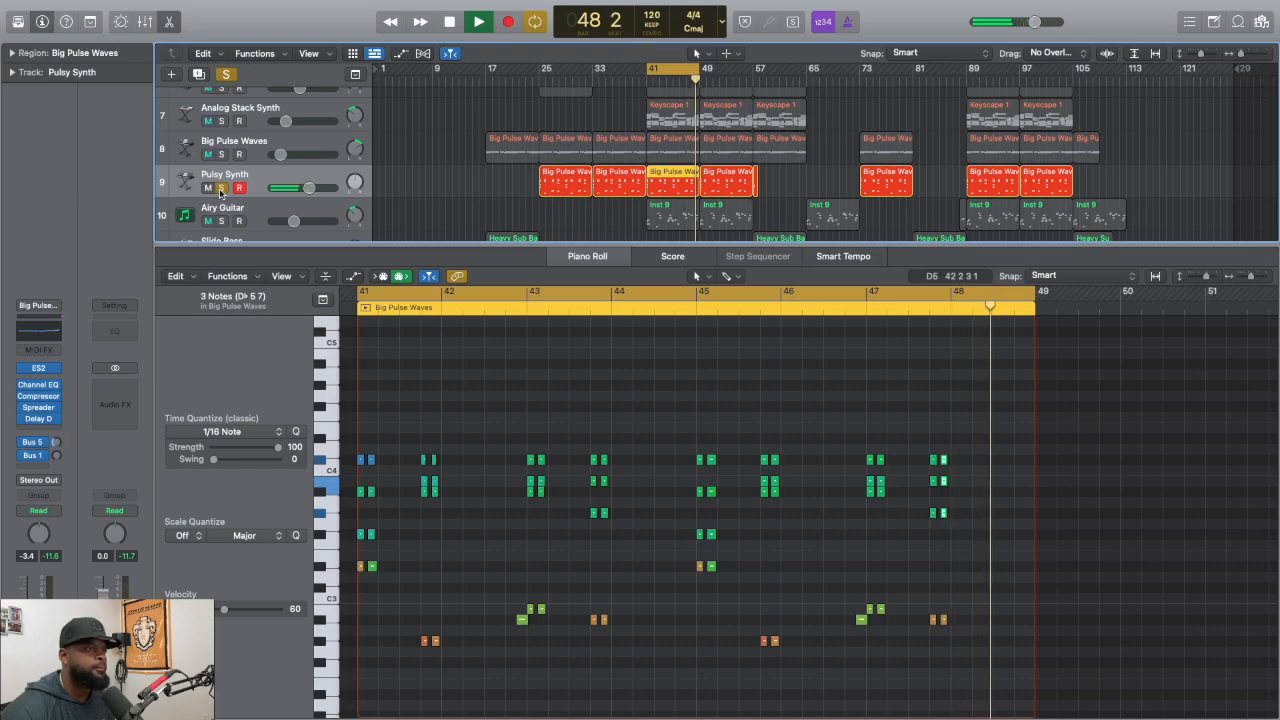
{"action": "key", "text": "space"}
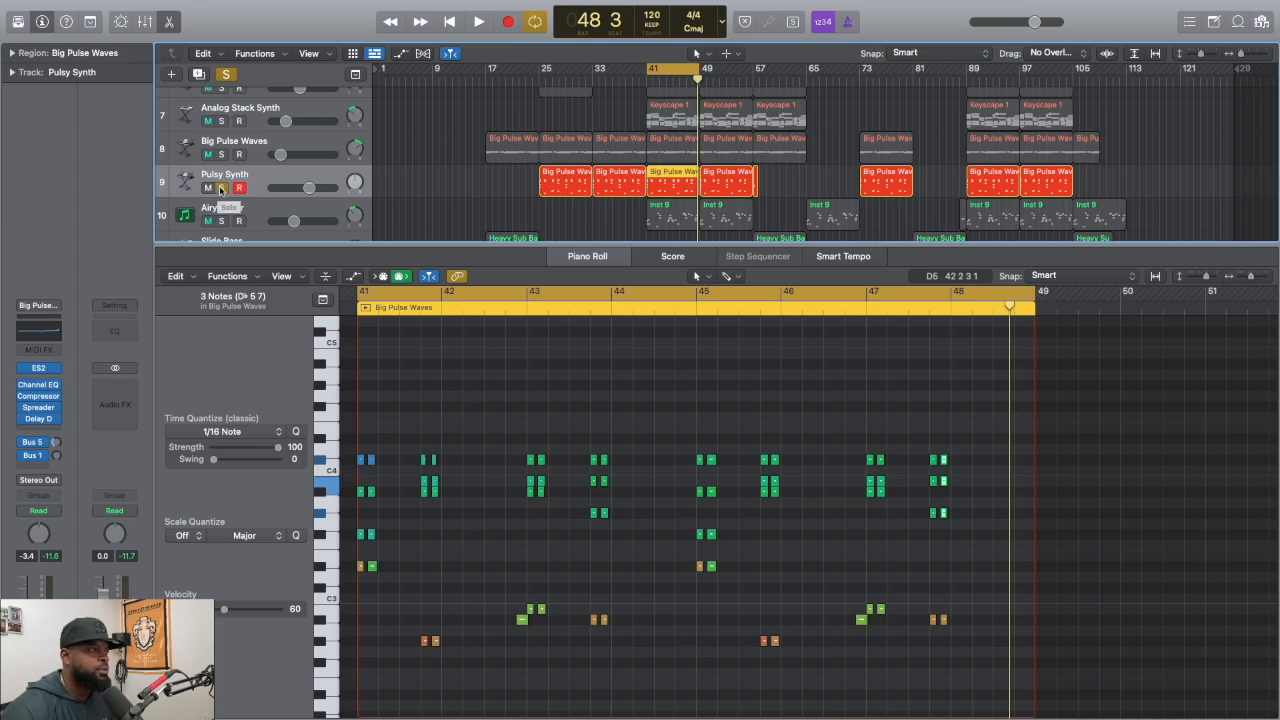
Add Big Pulse Waves, Analog Stack Synth and Analog Stack Synth Lite to the solo alongside Pulsy Synth and play the four synths together
{"action": "left_click", "coordinate": [220, 155]}
{"action": "left_click", "coordinate": [222, 121]}
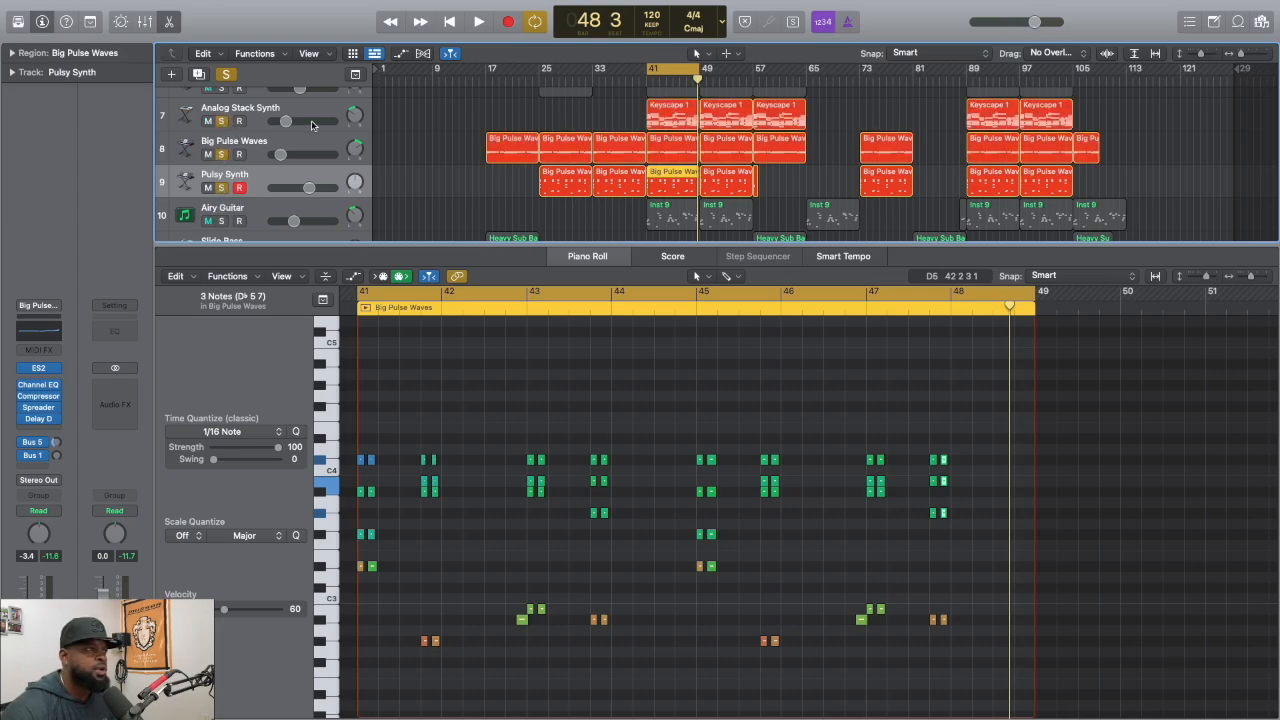
{"action": "scroll", "coordinate": [310, 130], "scroll_direction": "down", "scroll_amount": 2}
{"action": "scroll", "coordinate": [312, 129], "scroll_direction": "up", "scroll_amount": 3}
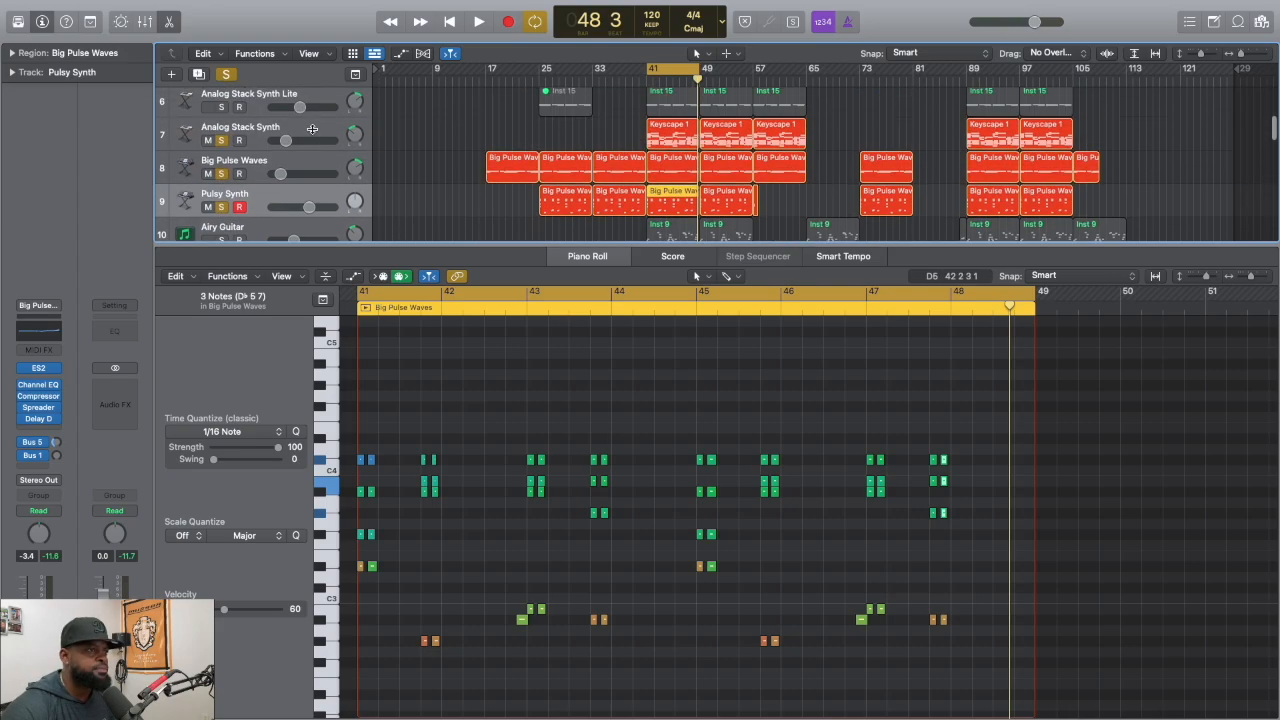
{"action": "left_click", "coordinate": [222, 108]}
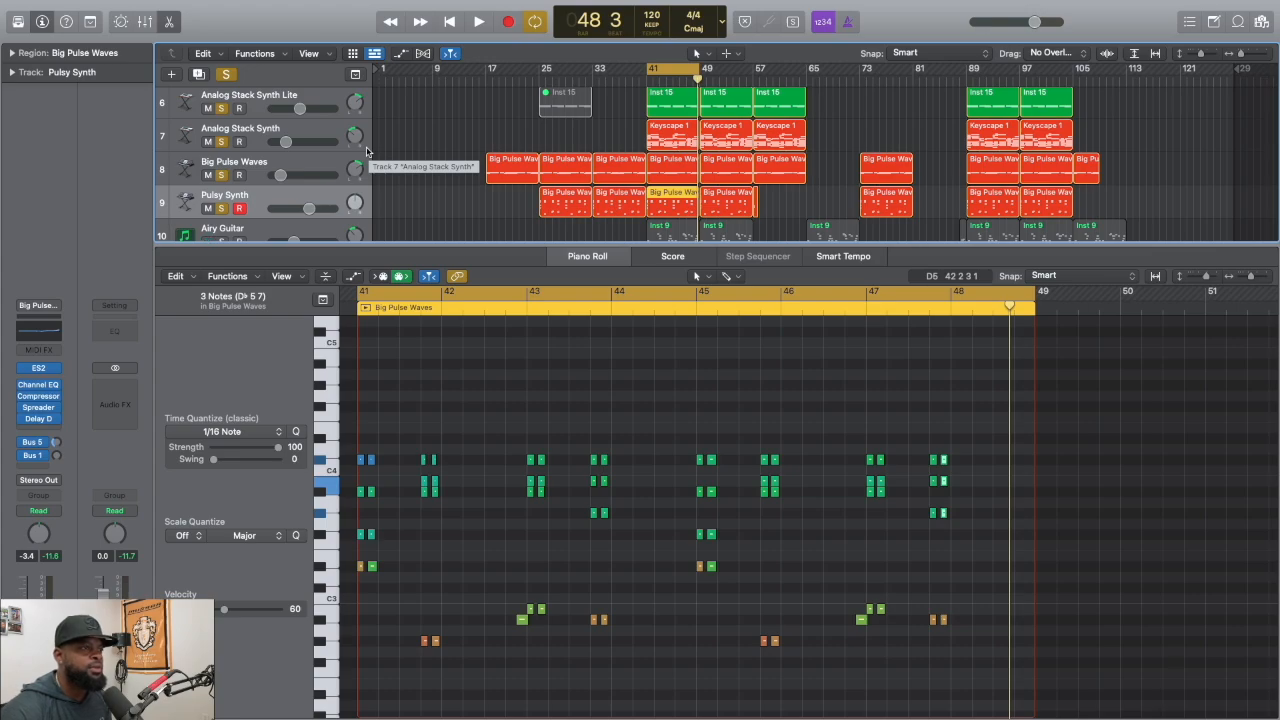
{"action": "key", "text": "space"}
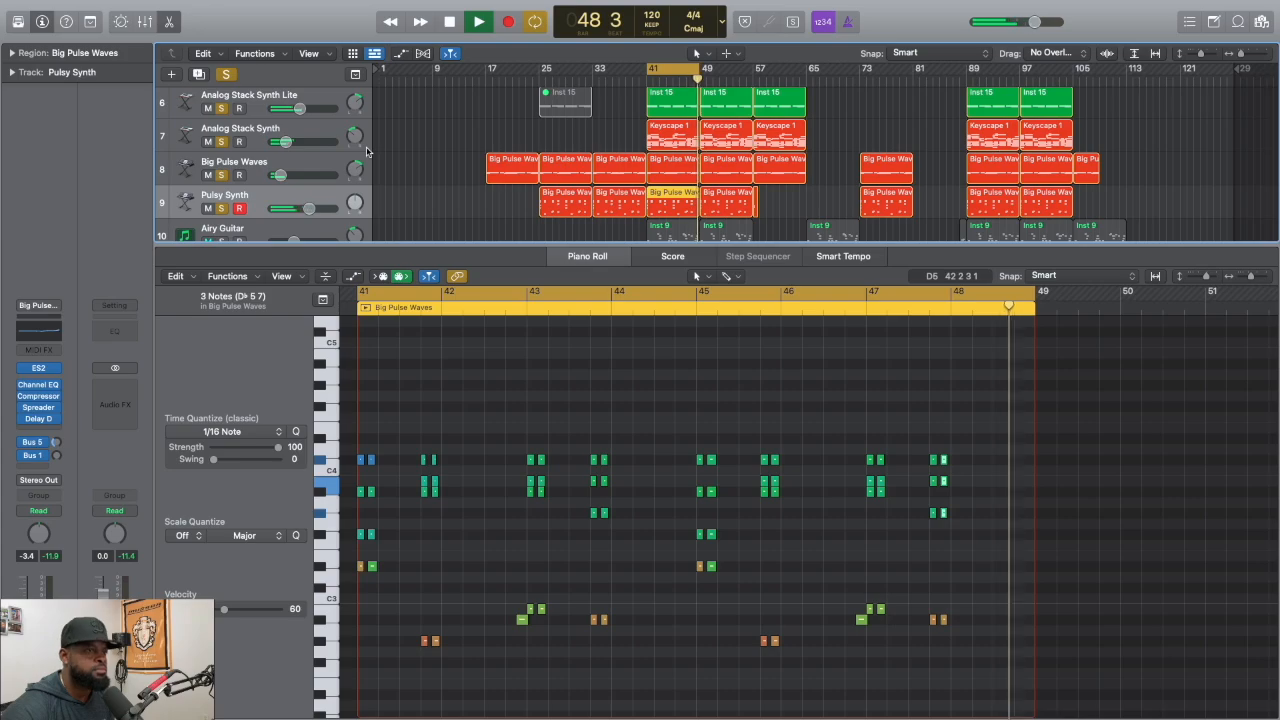
{"action": "key", "text": "space"}
Solo only Airy Guitar, enlarge the Piano Roll showing its Inst 9 region at bar 41, and play it through
{"action": "left_click", "coordinate": [225, 227]}
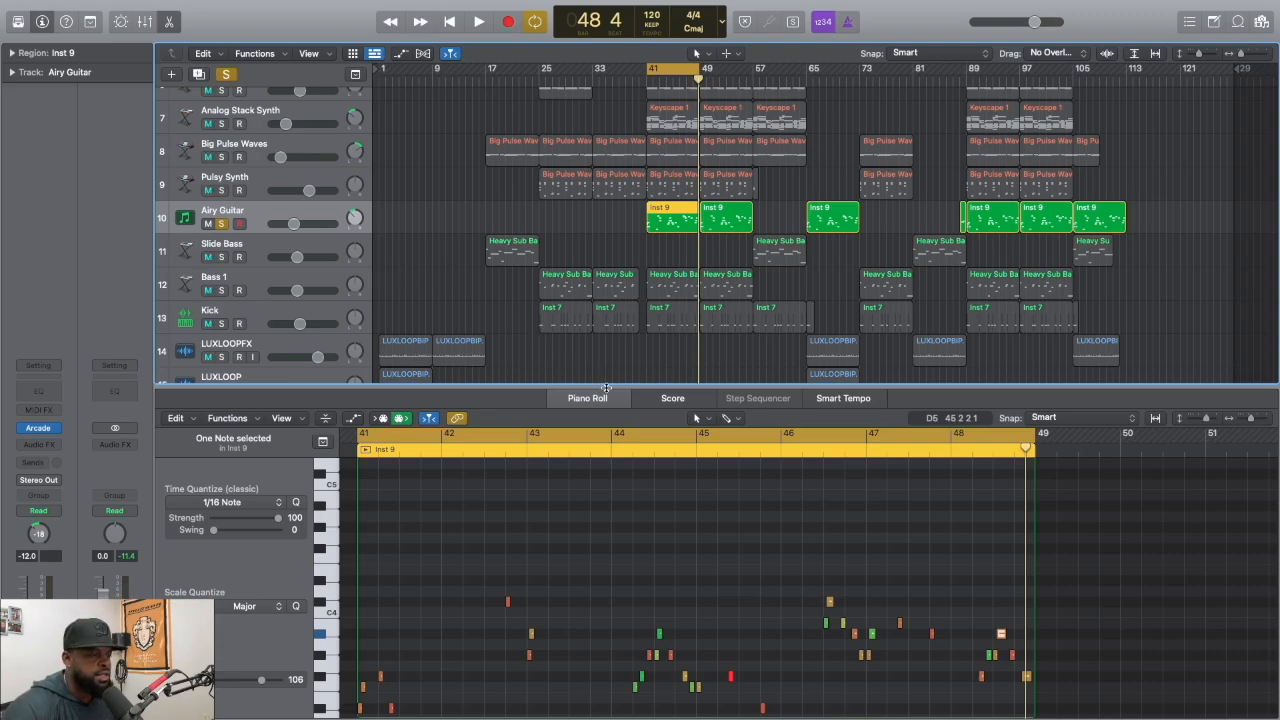
{"action": "left_click_drag", "start_coordinate": [606, 387], "coordinate": [598, 305]}
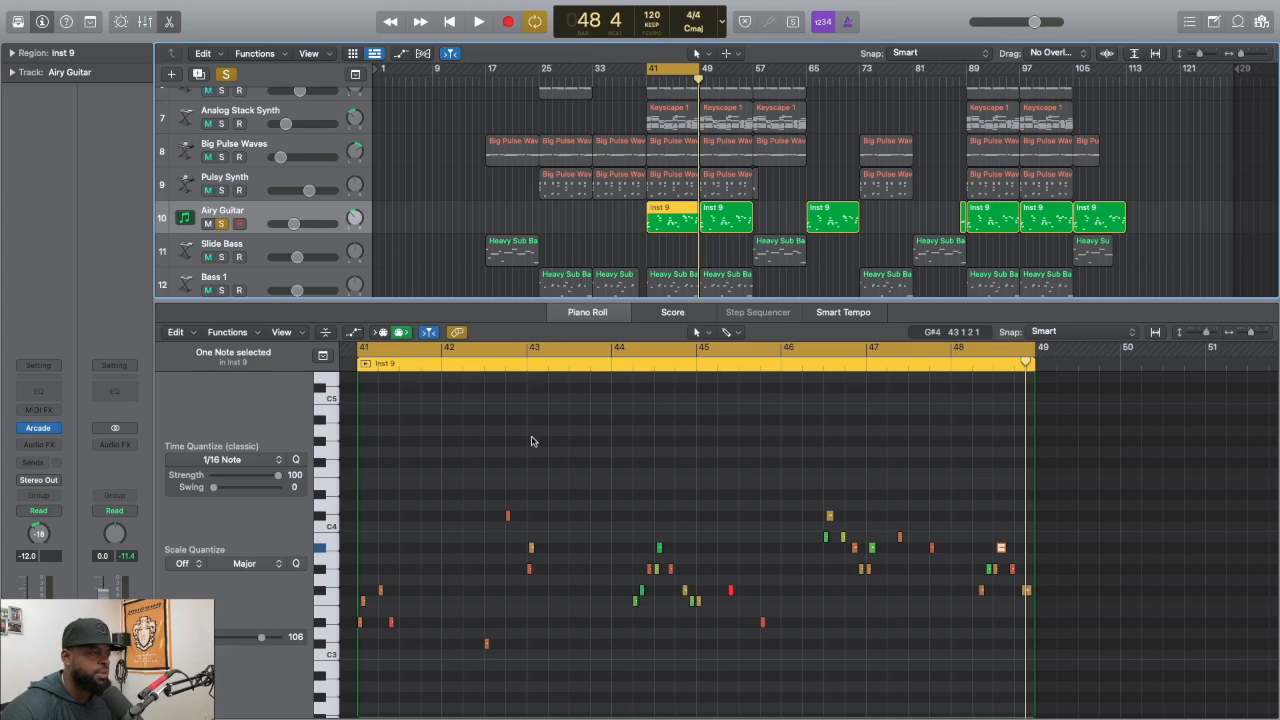
{"action": "key", "text": "space"}
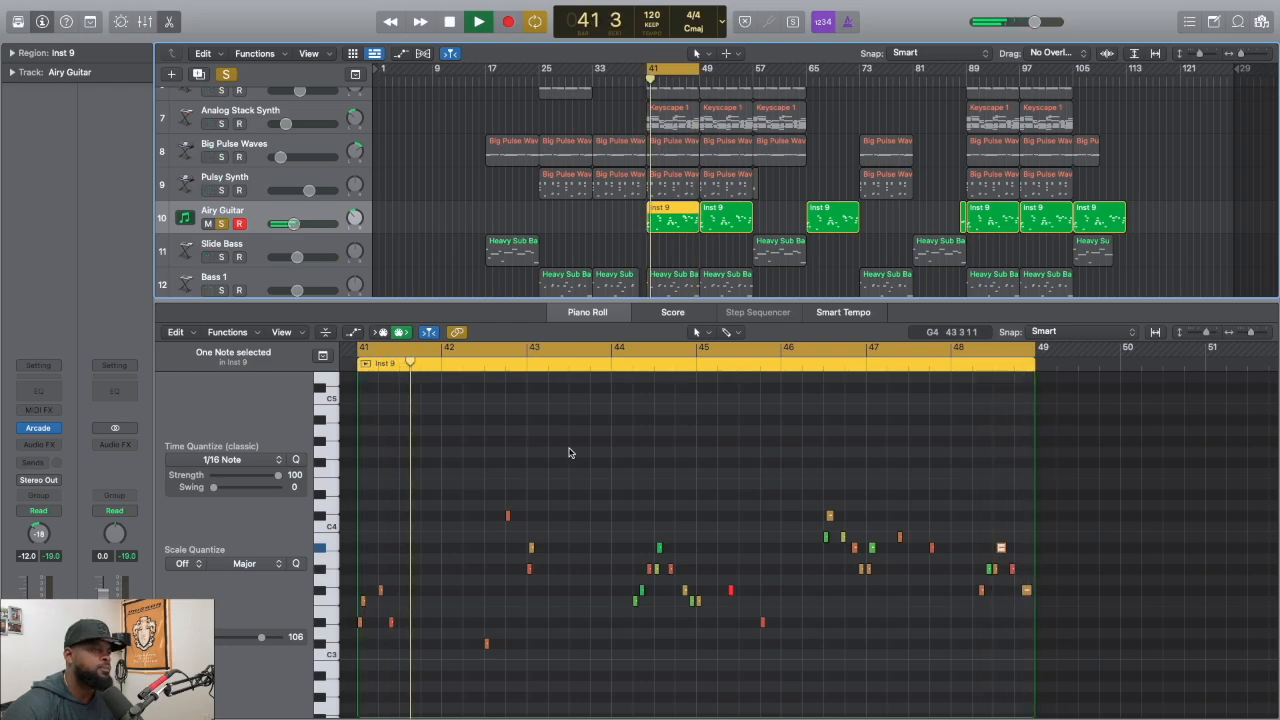
{"action": "key", "text": "space"}
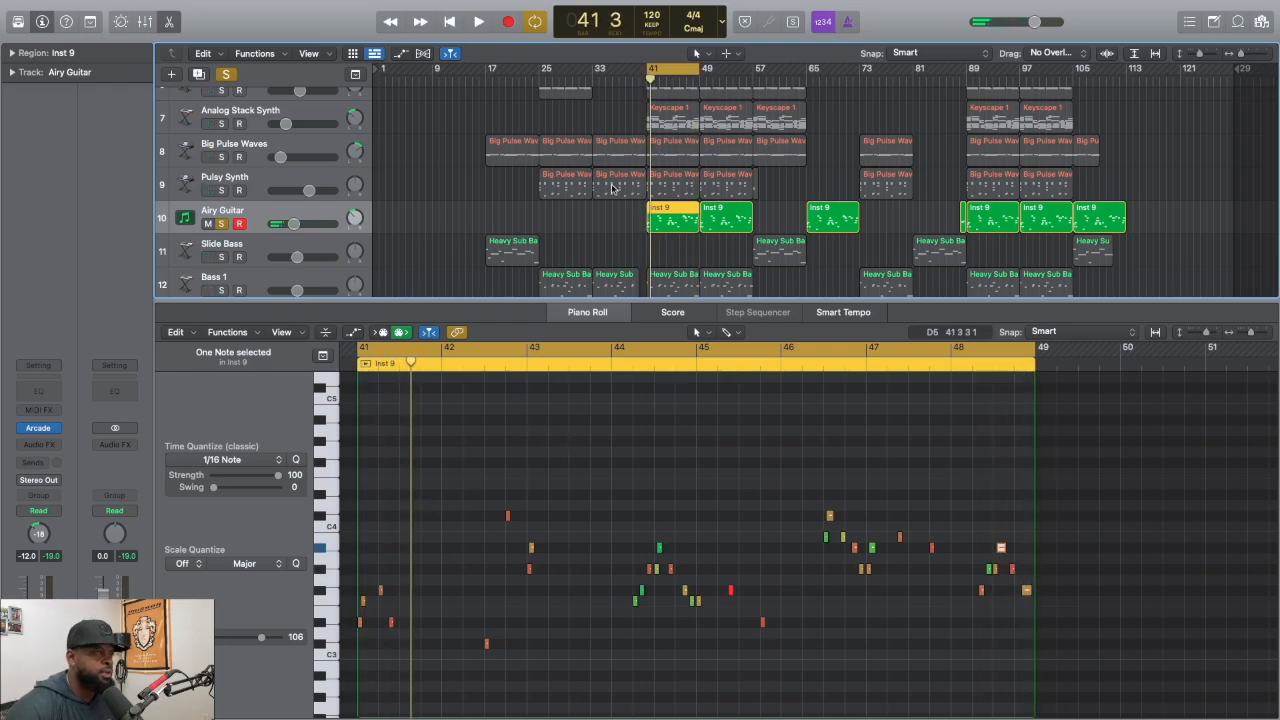
Play the soloed Airy Guitar track from bar 41 and turn its solo off
{"action": "scroll", "coordinate": [613, 188], "scroll_direction": "down", "scroll_amount": 2}
{"action": "scroll", "coordinate": [613, 188], "scroll_direction": "up", "scroll_amount": 10}
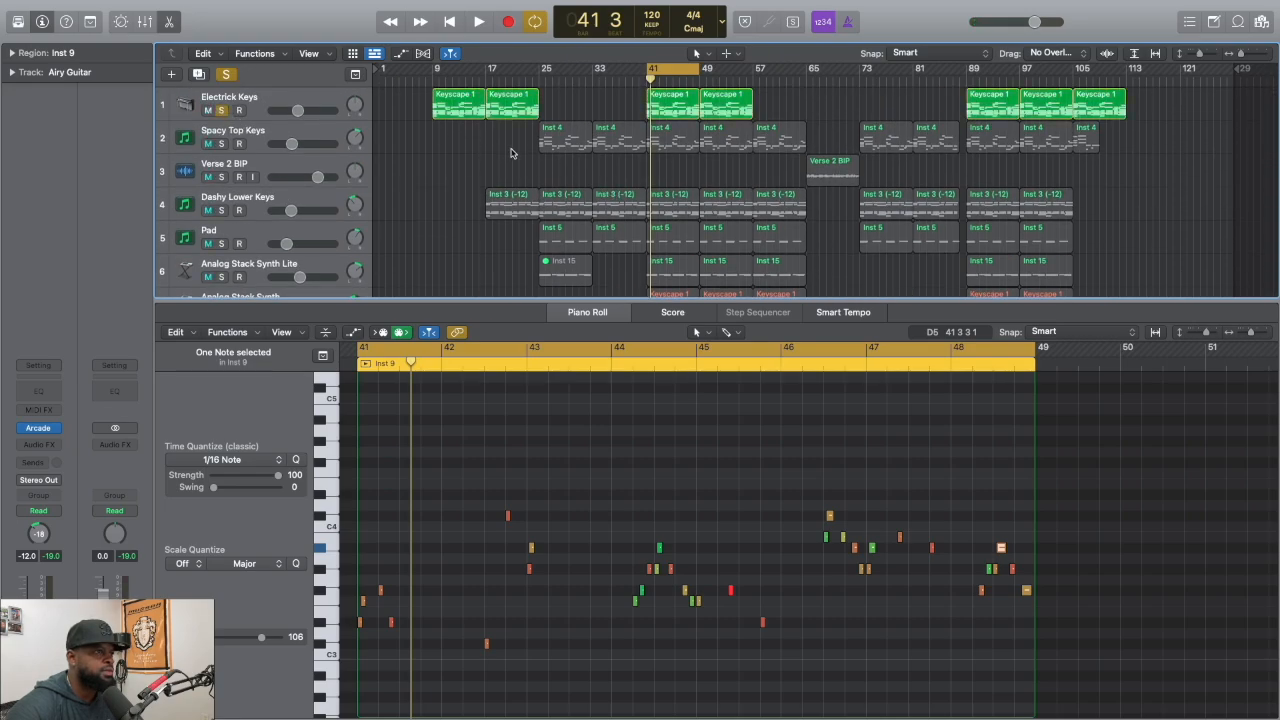
{"action": "scroll", "coordinate": [511, 152], "scroll_direction": "down", "scroll_amount": 4}
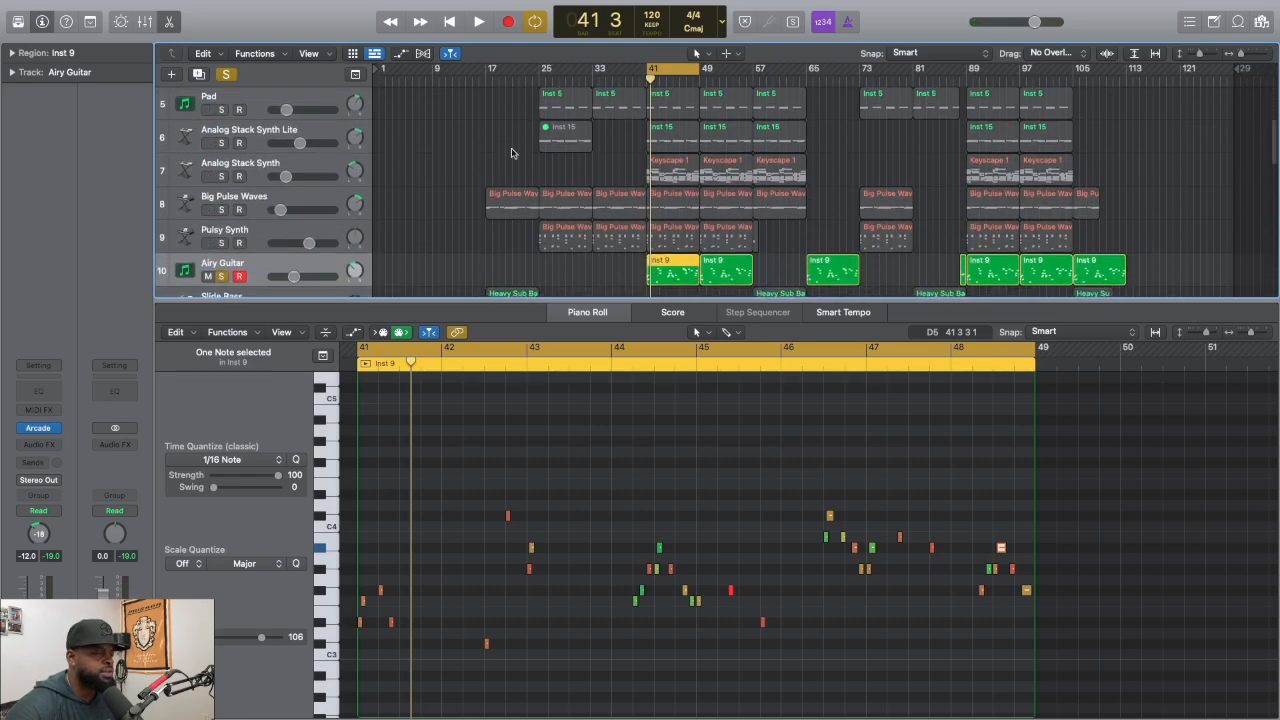
{"action": "key", "text": "space"}
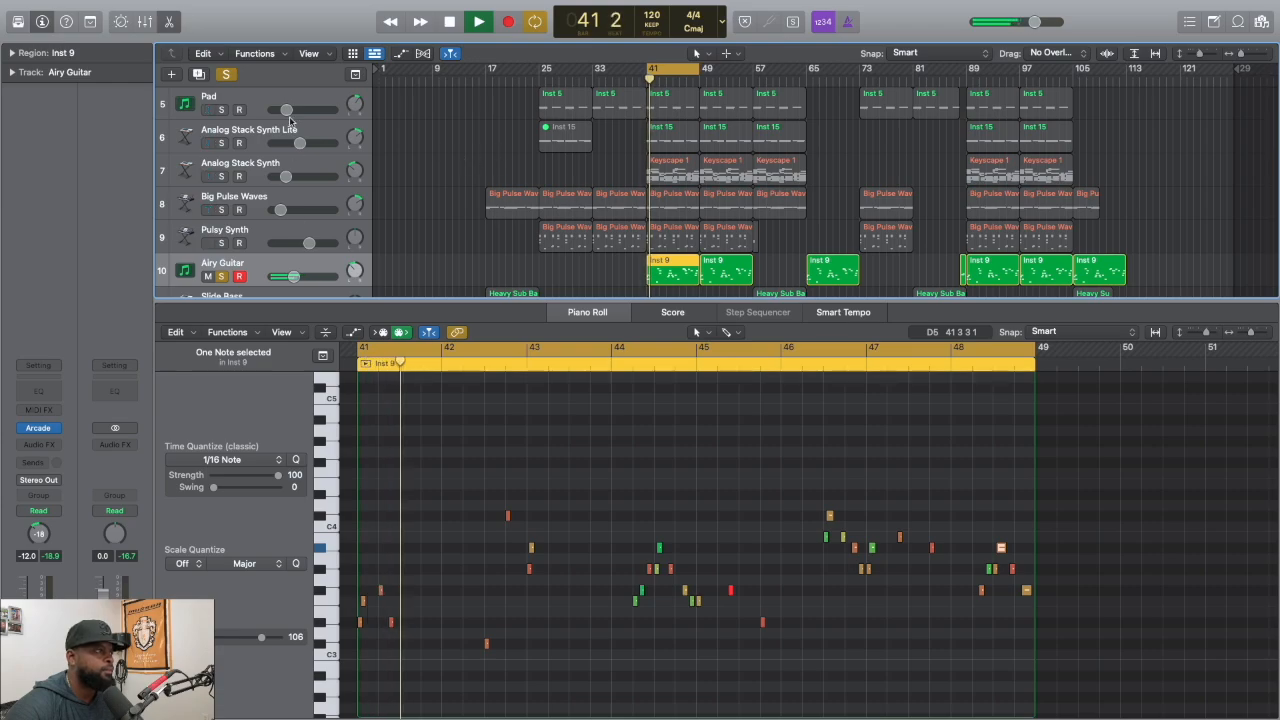
{"action": "key", "text": "space"}
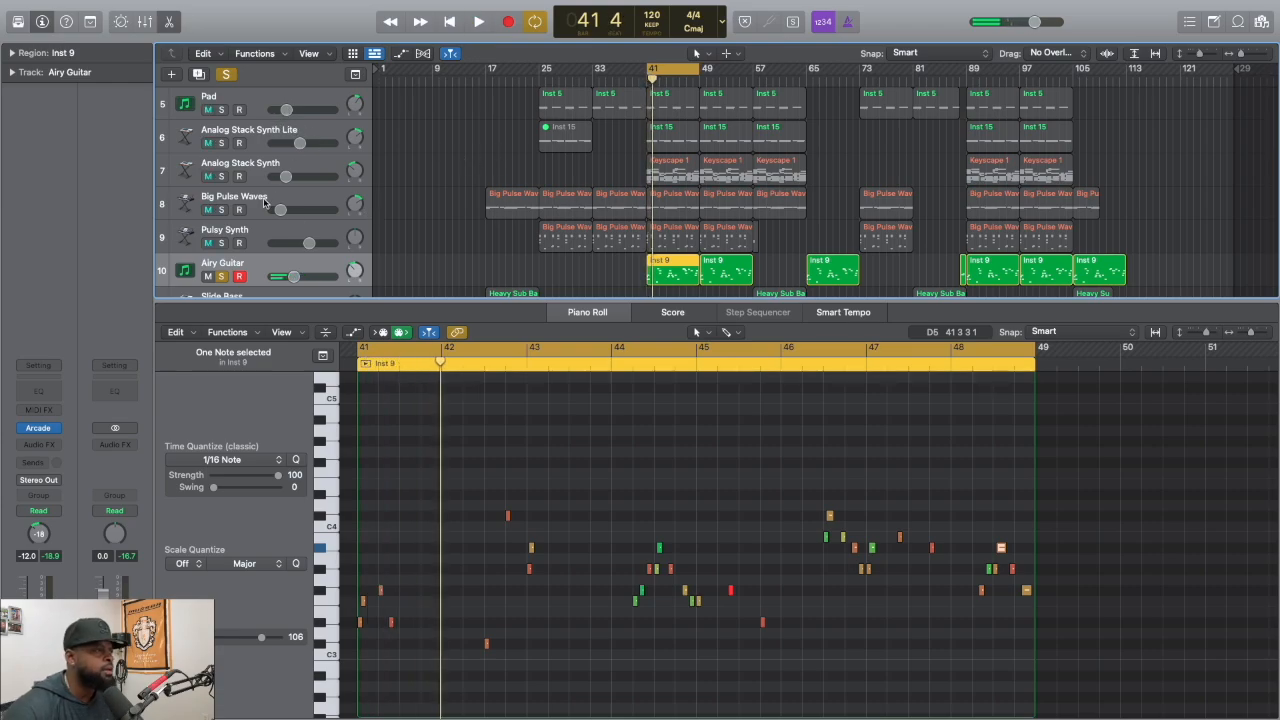
{"action": "left_click", "coordinate": [227, 279]}
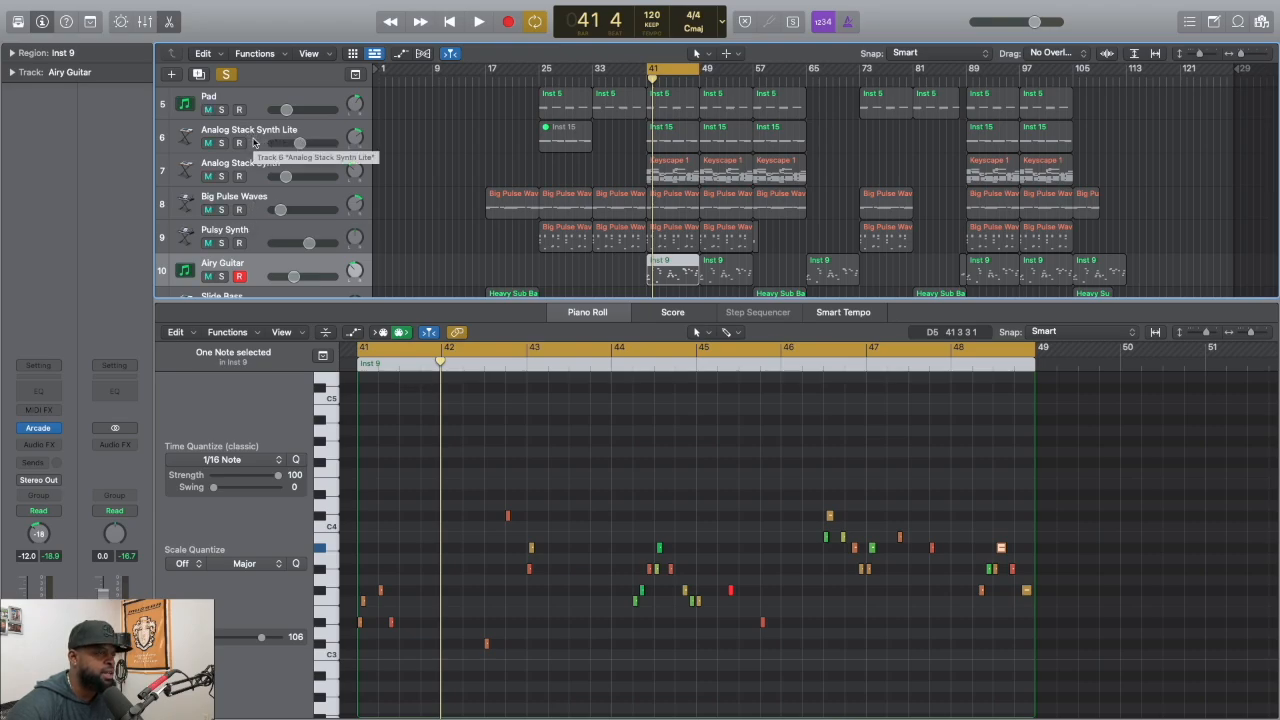
Play the soloed LUXLOOP track from bar 1, clear its solo and move the cycle range to bars 41 to 49
{"action": "scroll", "coordinate": [262, 143], "scroll_direction": "up", "scroll_amount": 5}
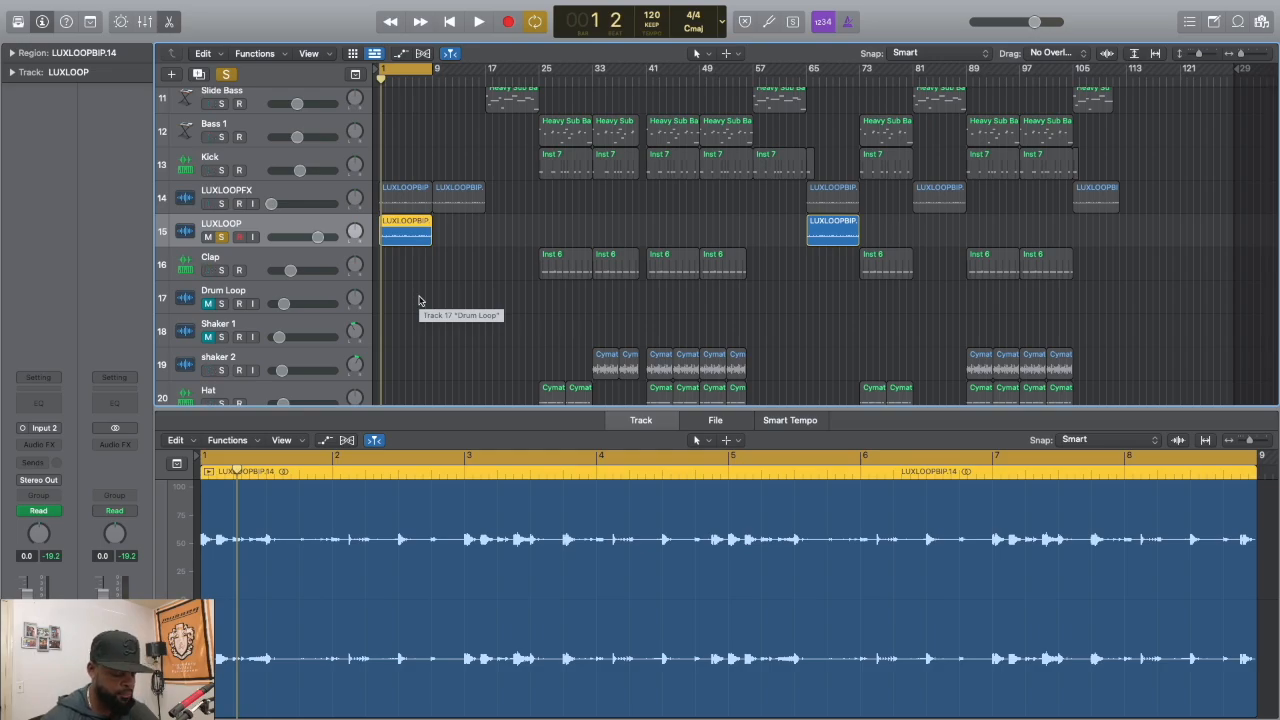
{"action": "key", "text": "space"}
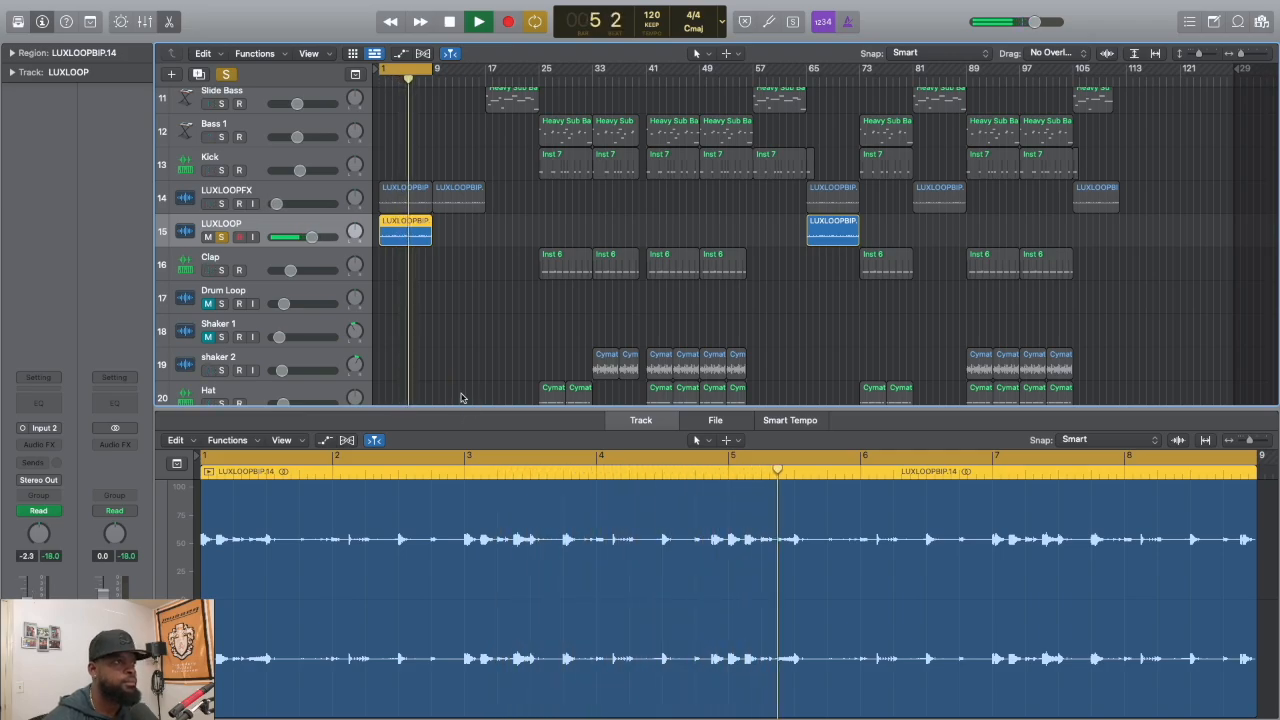
{"action": "key", "text": "space"}
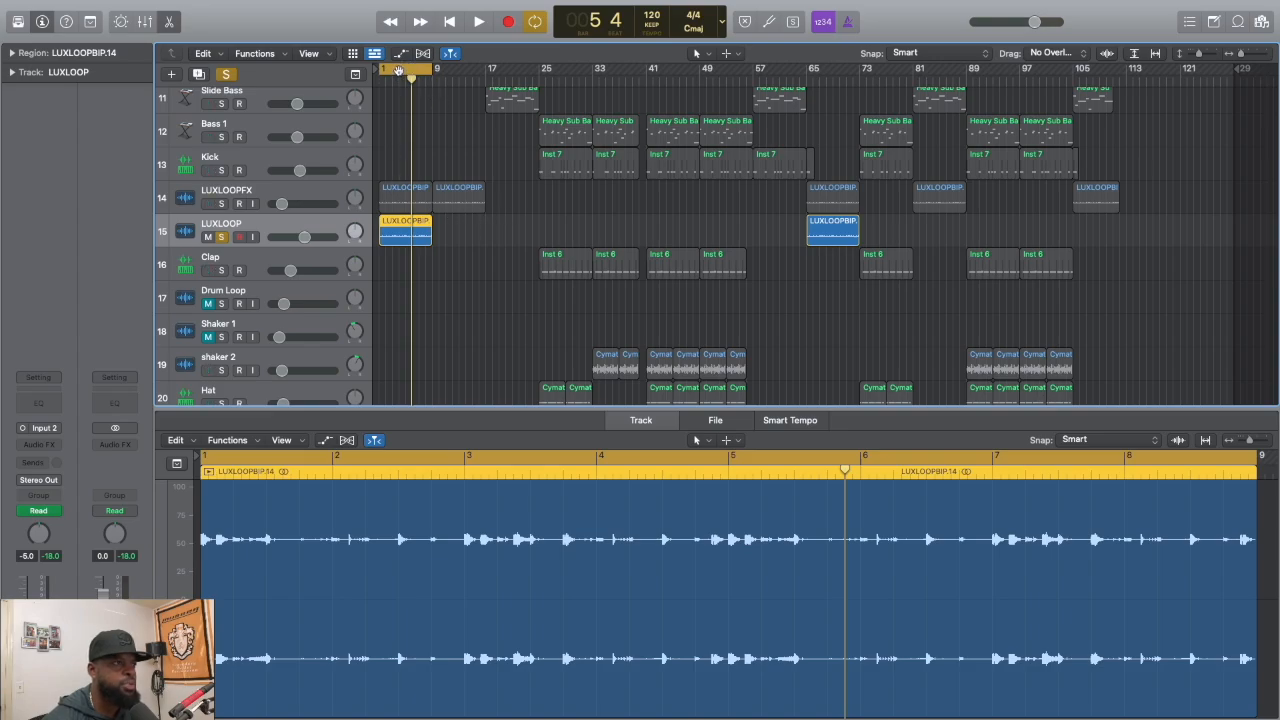
{"action": "left_click_drag", "start_coordinate": [398, 72], "coordinate": [665, 90]}
{"action": "left_click", "coordinate": [222, 237]}
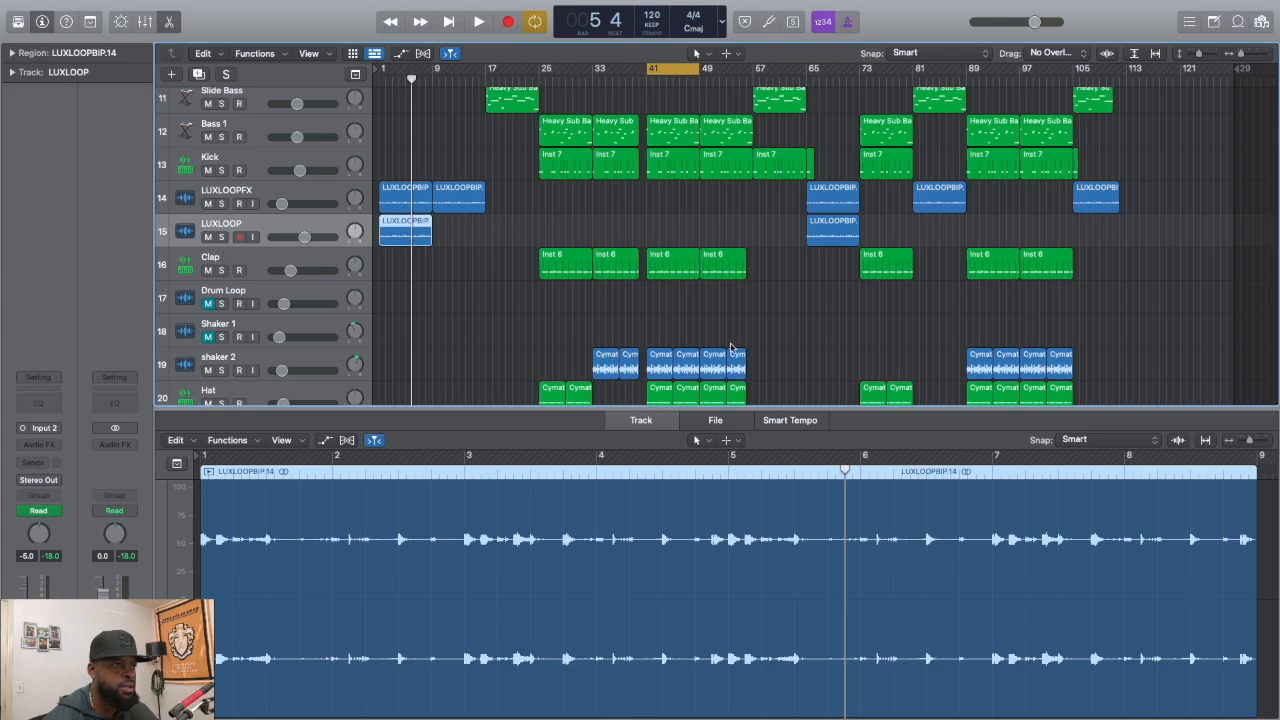
Solo the shaker 2 track with its regions in the cycle range selected, and play it through from bar 41
{"action": "scroll", "coordinate": [715, 340], "scroll_direction": "up", "scroll_amount": 1}
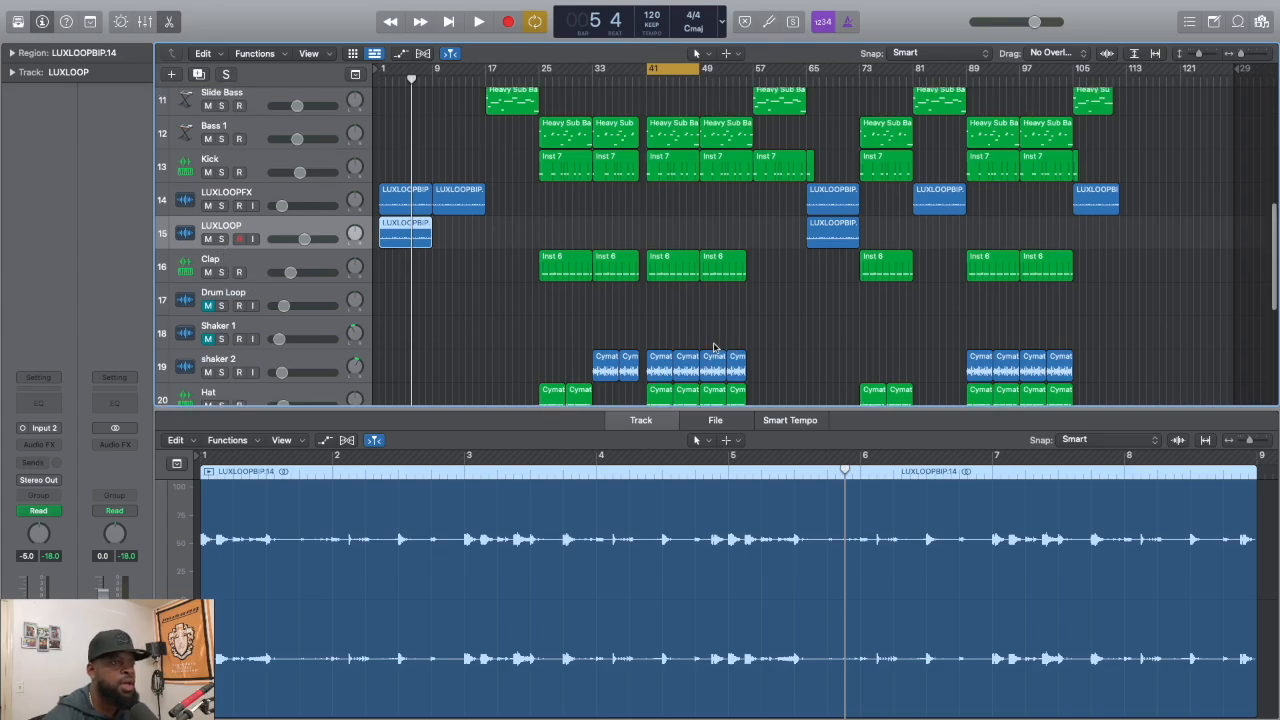
{"action": "scroll", "coordinate": [715, 347], "scroll_direction": "down", "scroll_amount": 2}
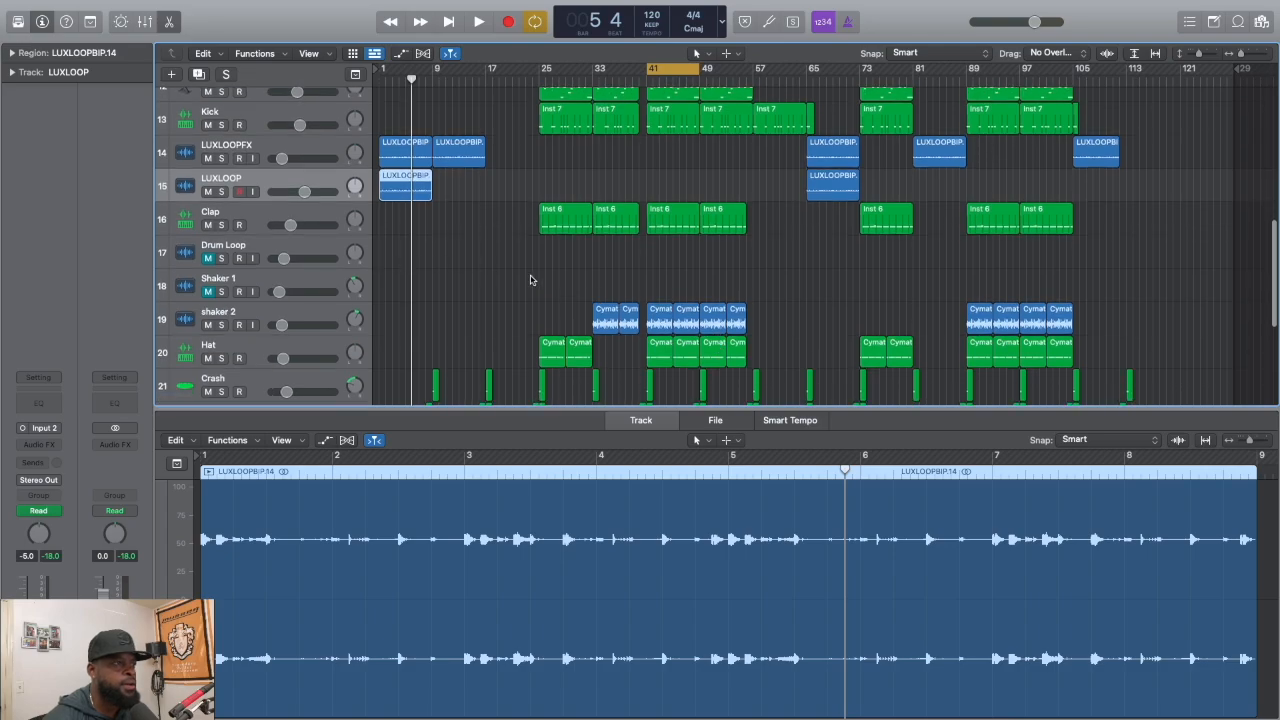
{"action": "scroll", "coordinate": [533, 281], "scroll_direction": "down", "scroll_amount": 1}
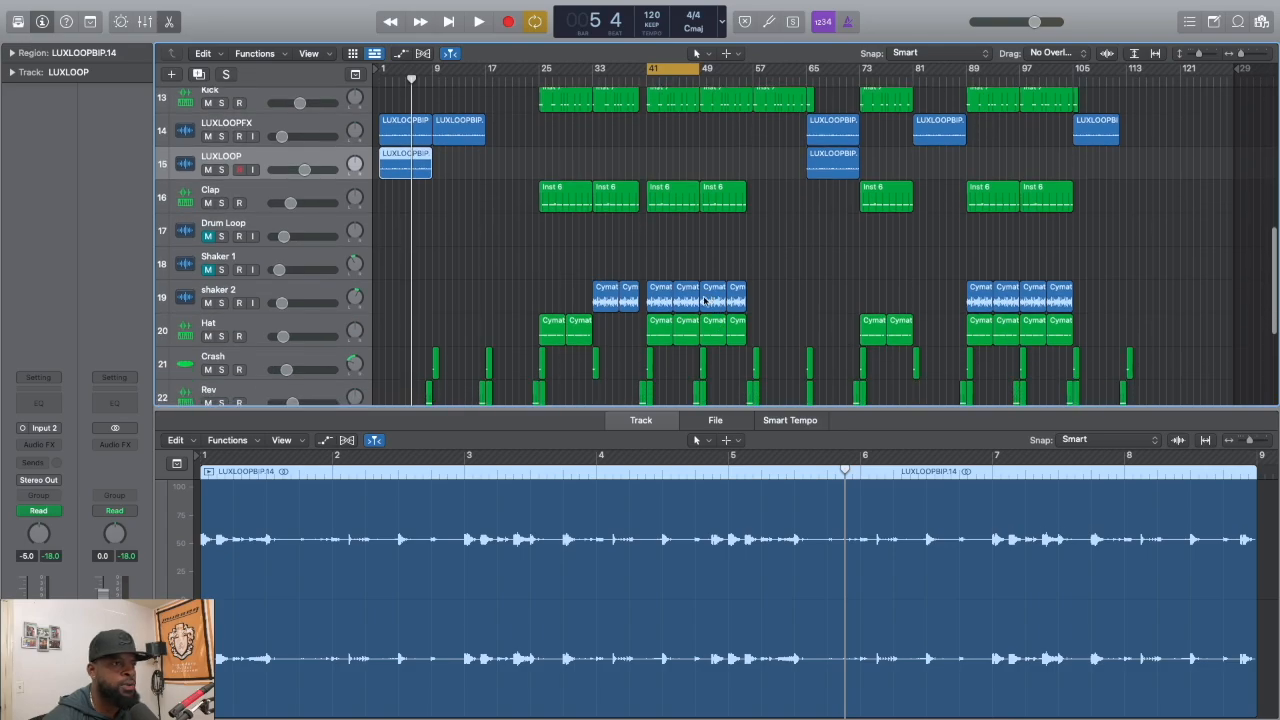
{"action": "scroll", "coordinate": [604, 320], "scroll_direction": "down", "scroll_amount": 1}
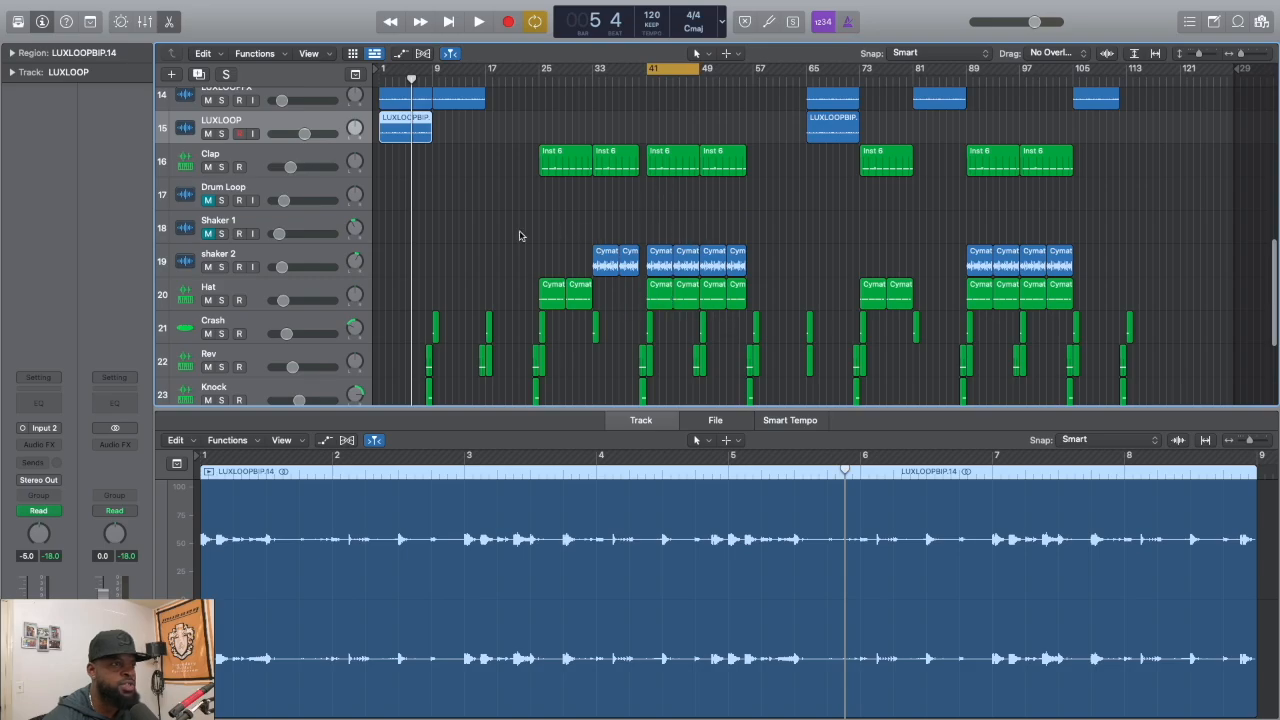
{"action": "left_click", "coordinate": [296, 259]}
{"action": "left_click", "coordinate": [222, 267]}
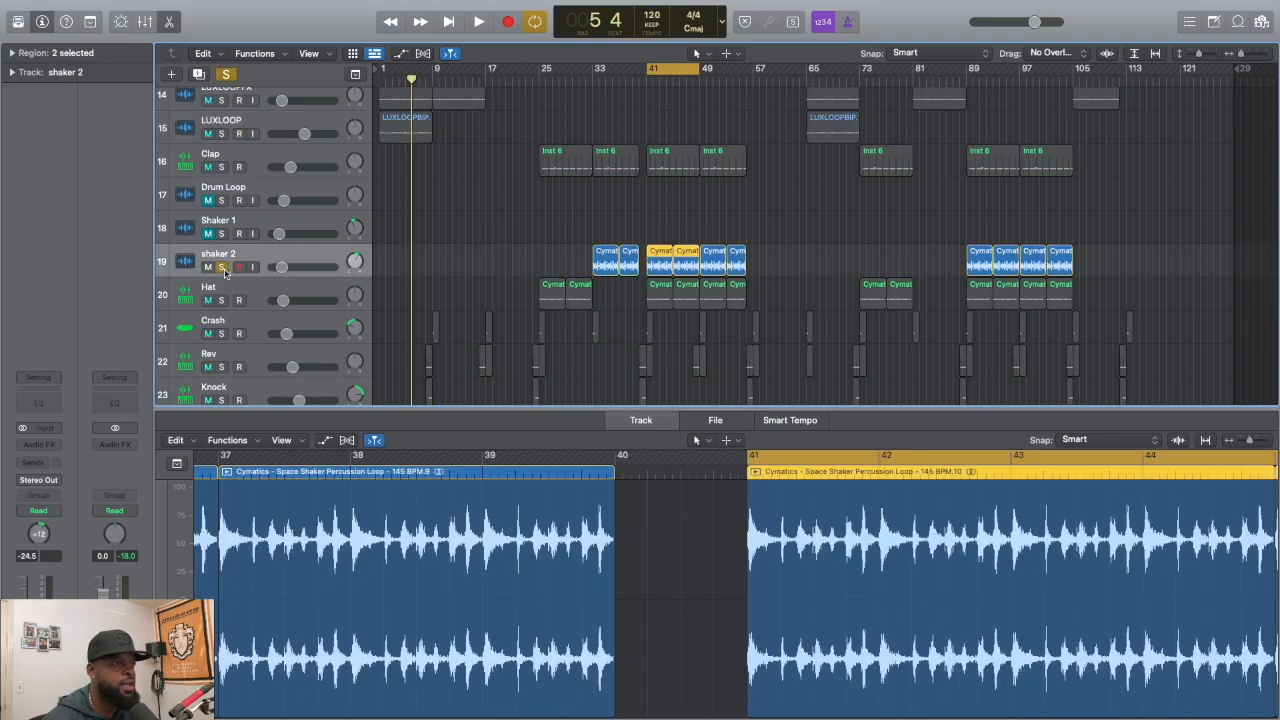
{"action": "key", "text": "space"}
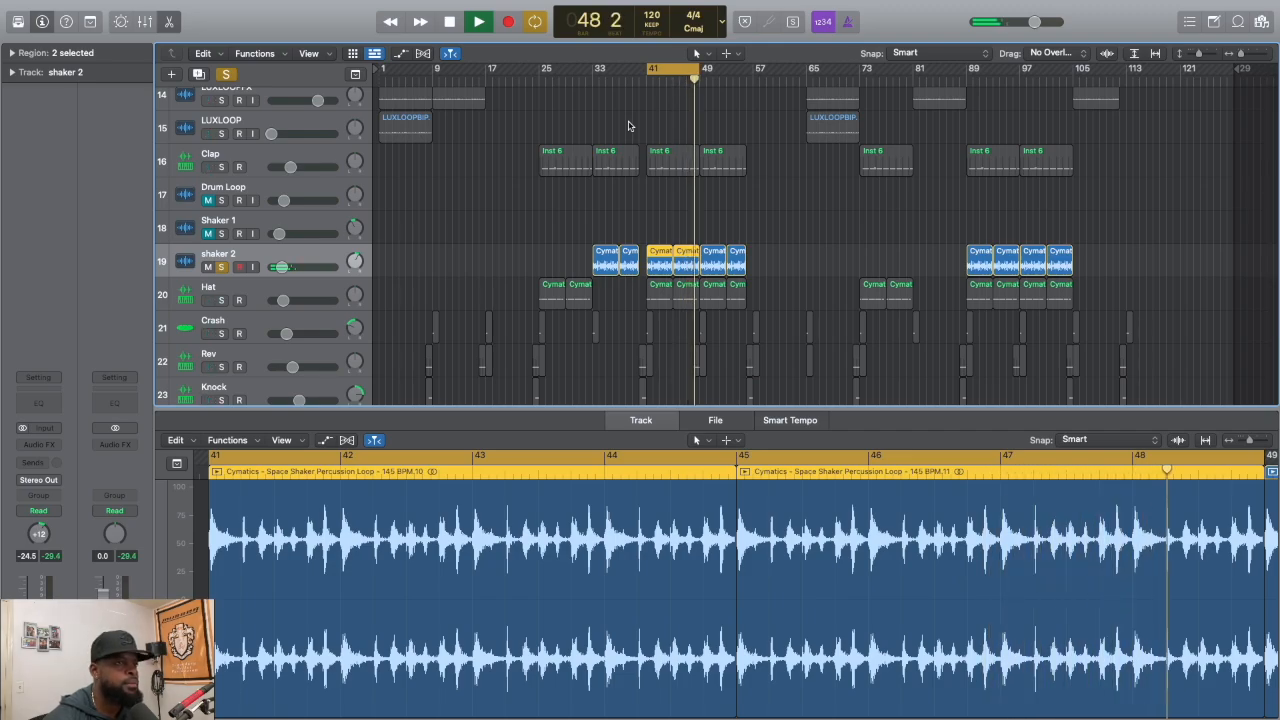
{"action": "key", "text": "space"}
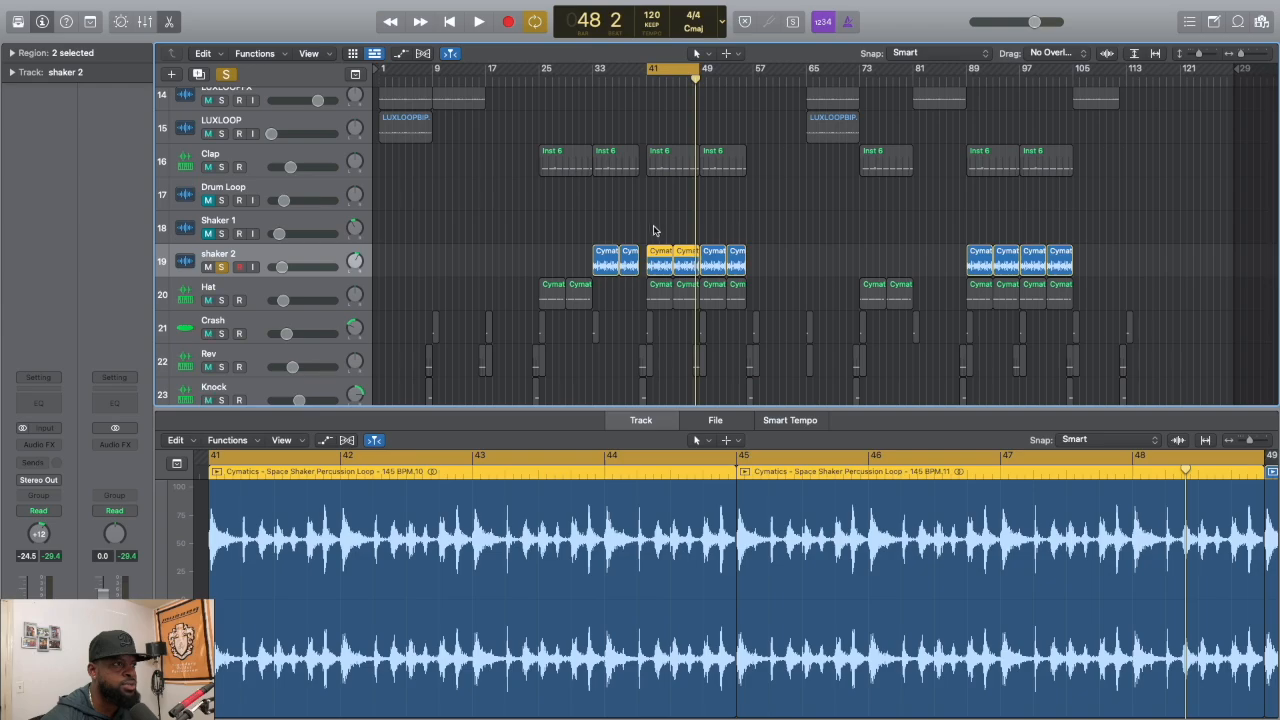
Add Clap to the solo alongside shaker 2 and play both while examining the notes of the Clap region at bar 41
{"action": "scroll", "coordinate": [642, 232], "scroll_direction": "up", "scroll_amount": 2}
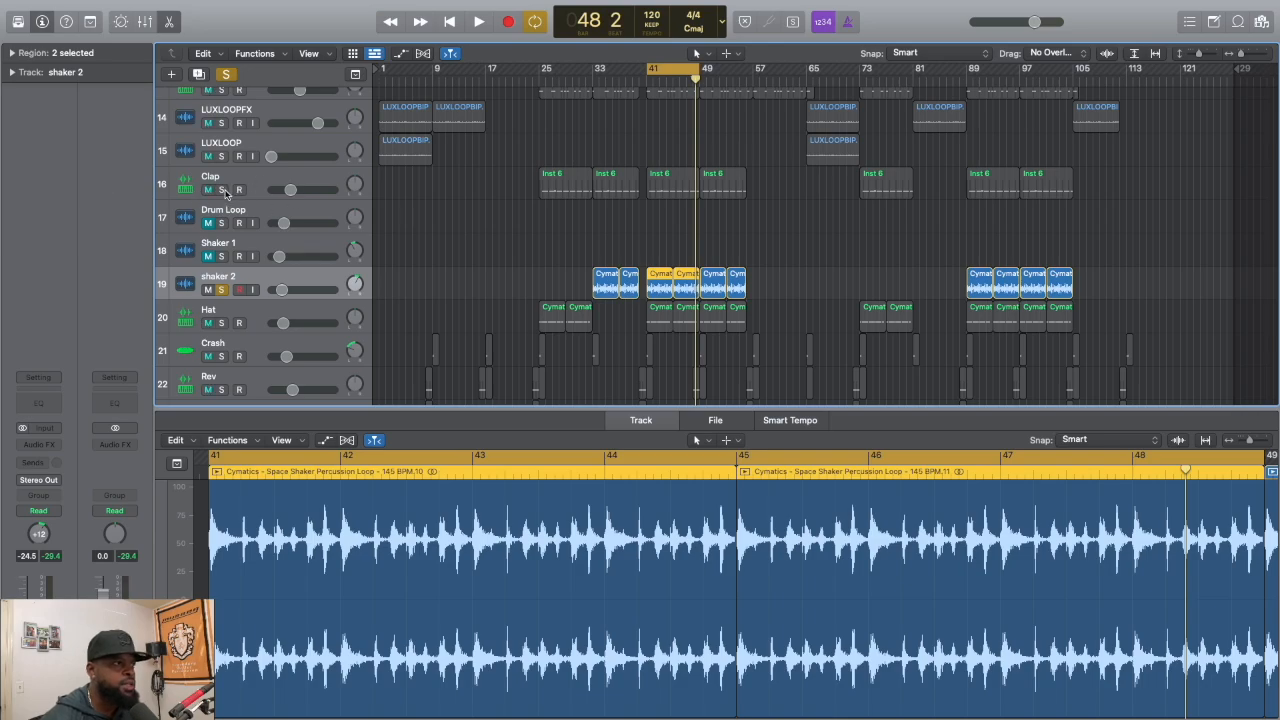
{"action": "left_click", "coordinate": [222, 190]}
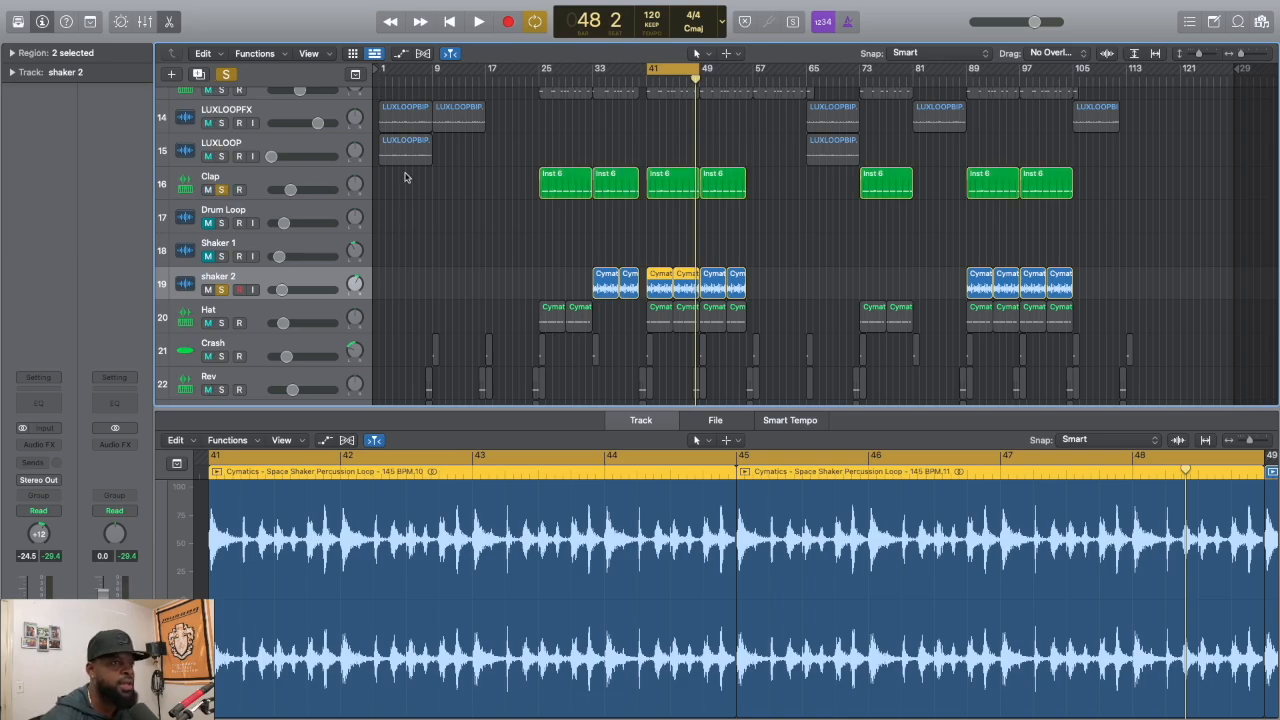
{"action": "key", "text": "space"}
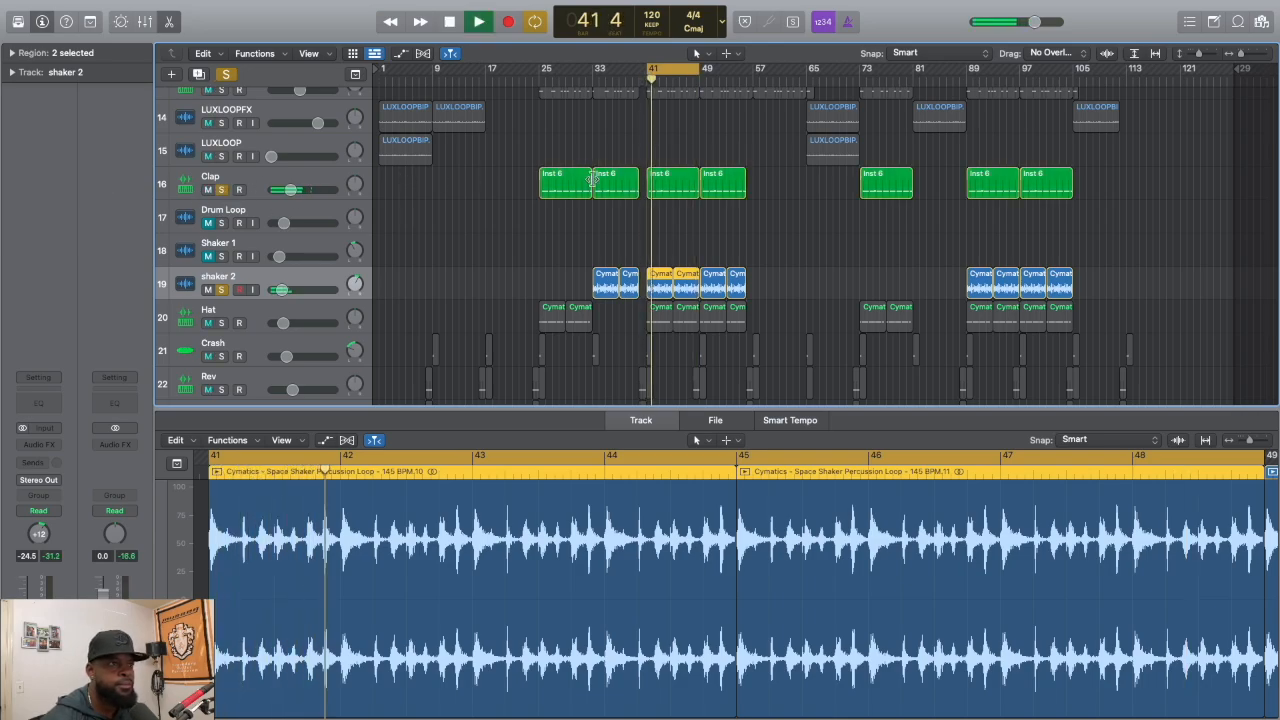
{"action": "left_click", "coordinate": [668, 186]}
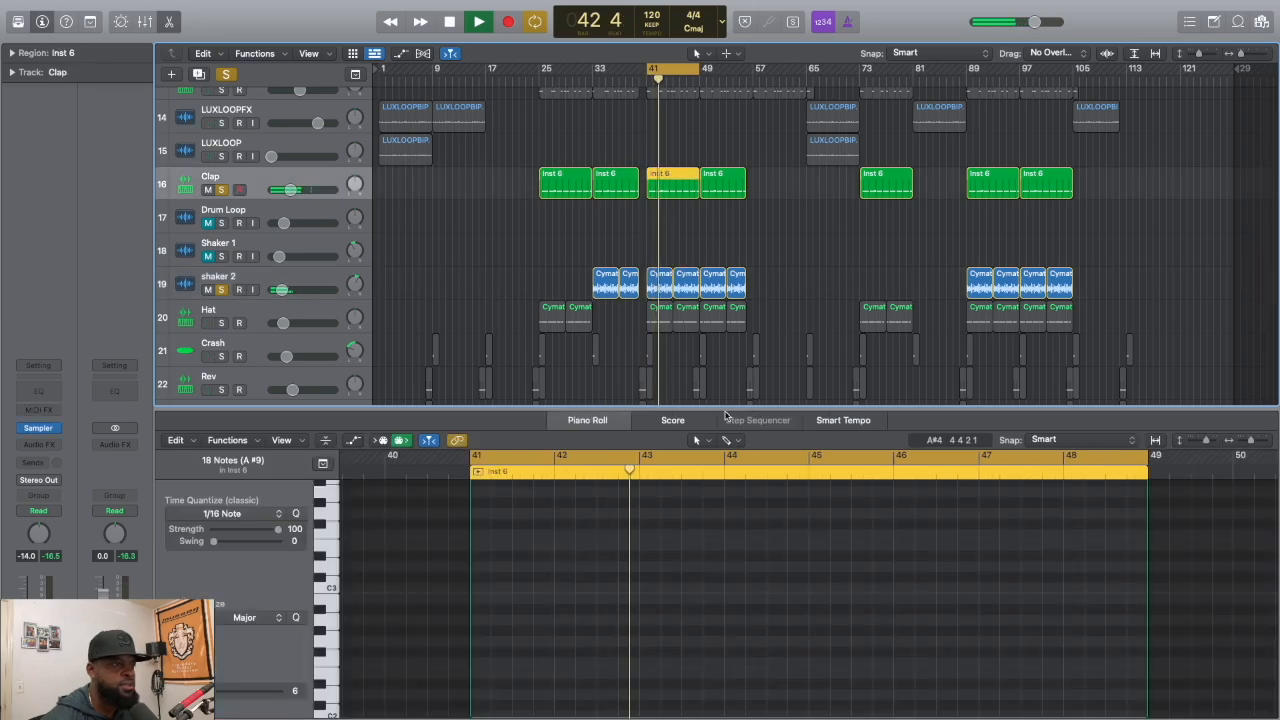
{"action": "scroll", "coordinate": [755, 600], "scroll_direction": "up", "scroll_amount": 3}
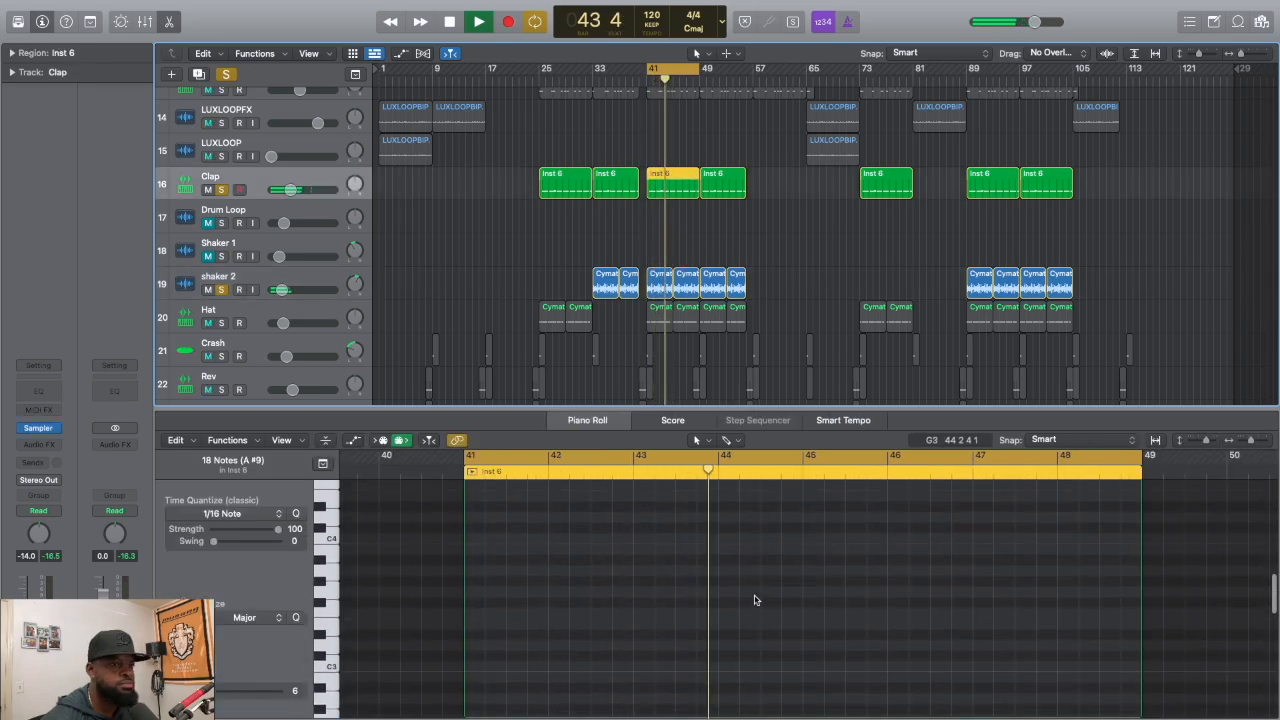
{"action": "scroll", "coordinate": [755, 600], "scroll_direction": "up", "scroll_amount": 2}
{"action": "scroll", "coordinate": [755, 600], "scroll_direction": "up", "scroll_amount": 2}
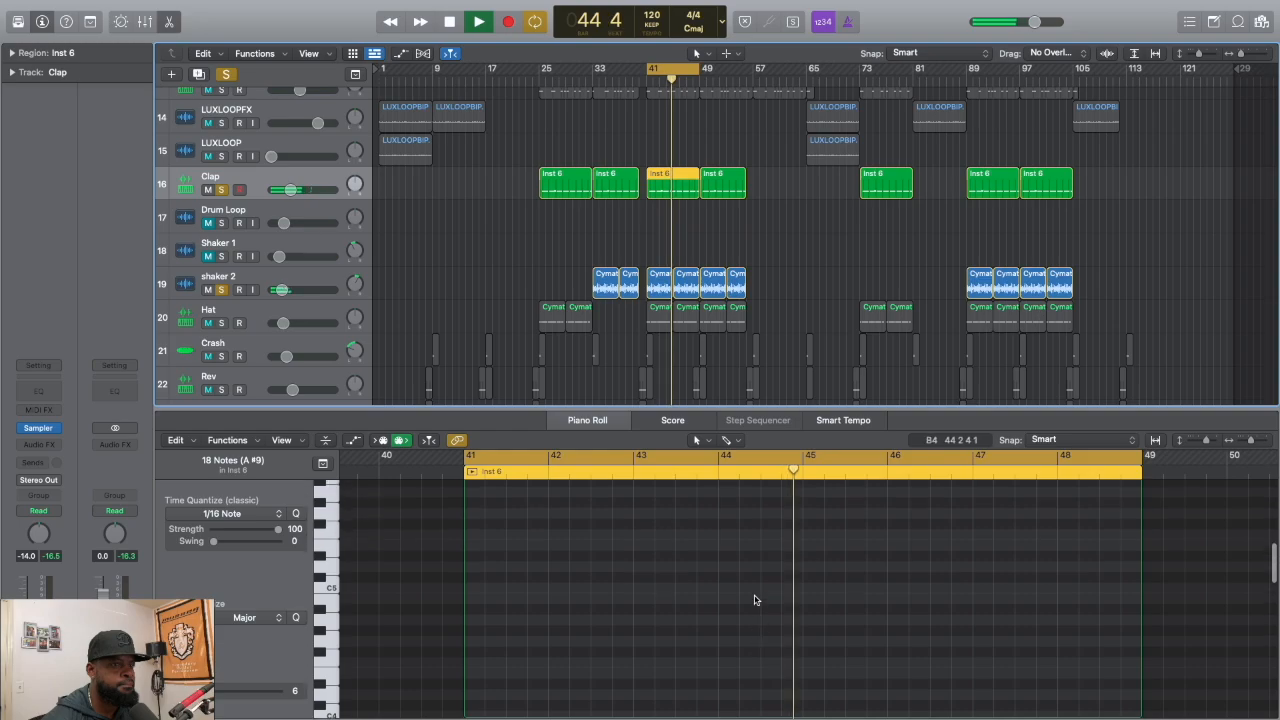
{"action": "scroll", "coordinate": [755, 600], "scroll_direction": "down", "scroll_amount": 10}
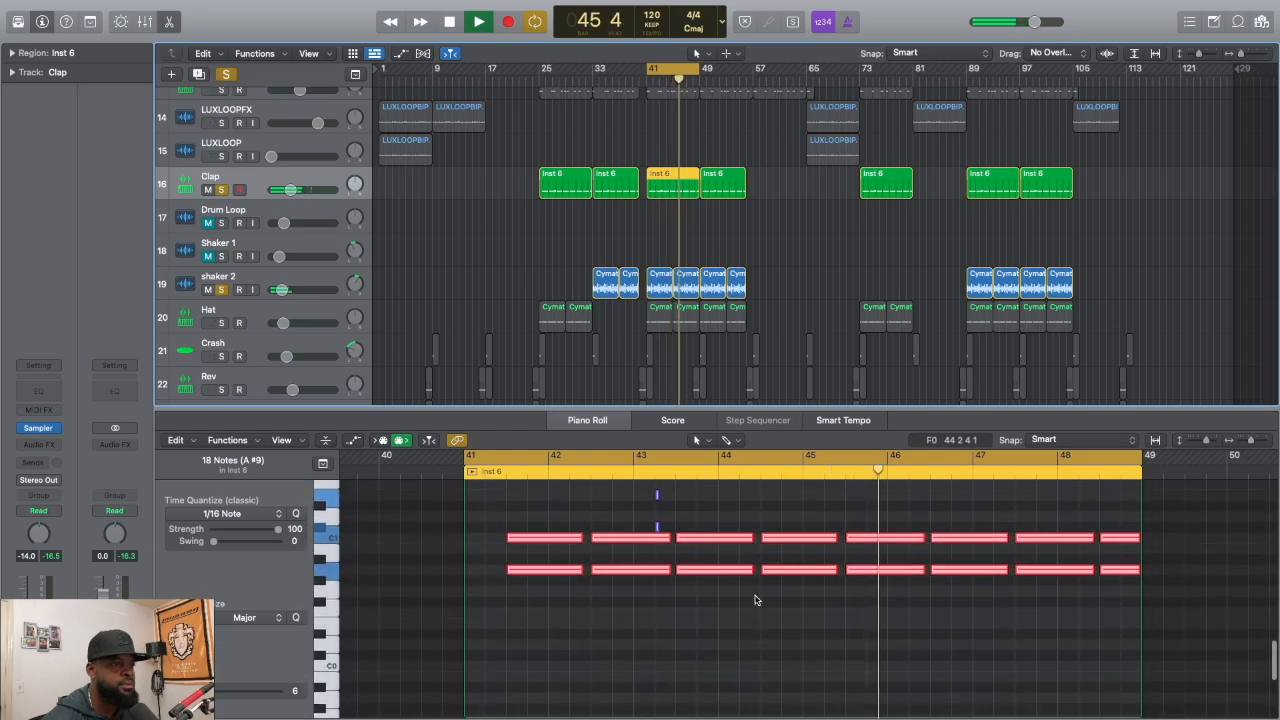
{"action": "scroll", "coordinate": [755, 600], "scroll_direction": "up", "scroll_amount": 1}
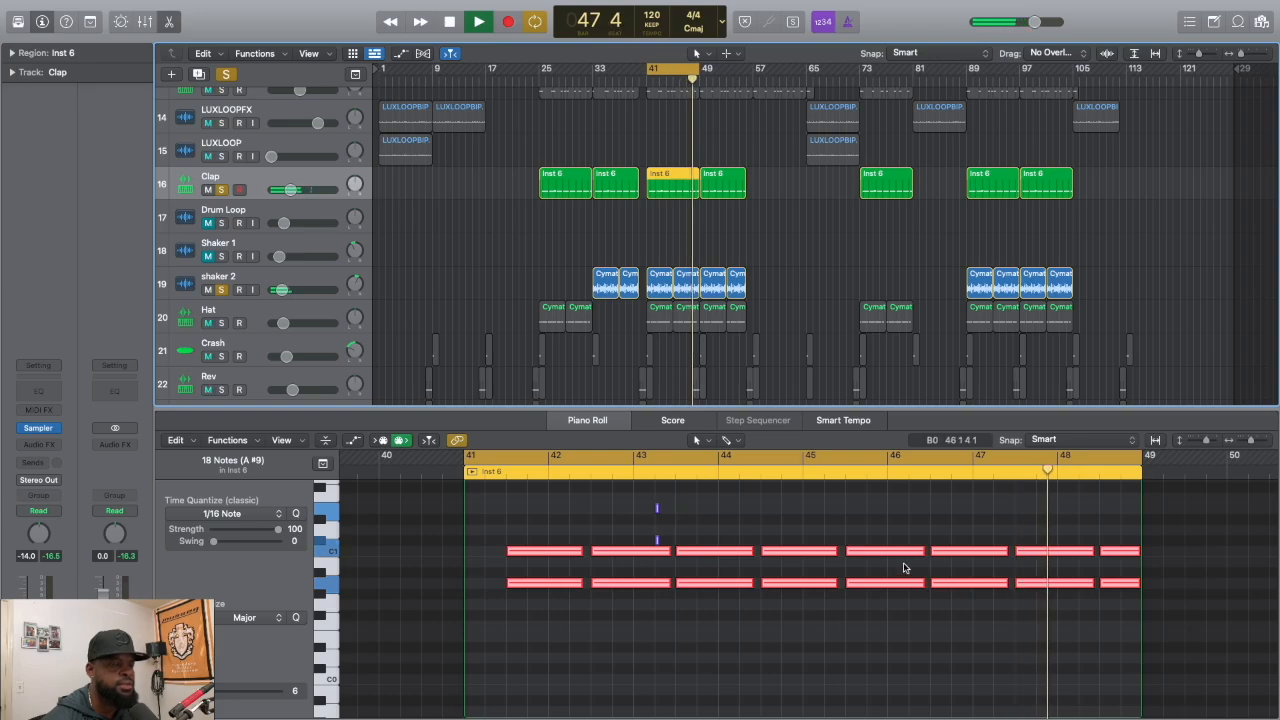
{"action": "key", "text": "space"}
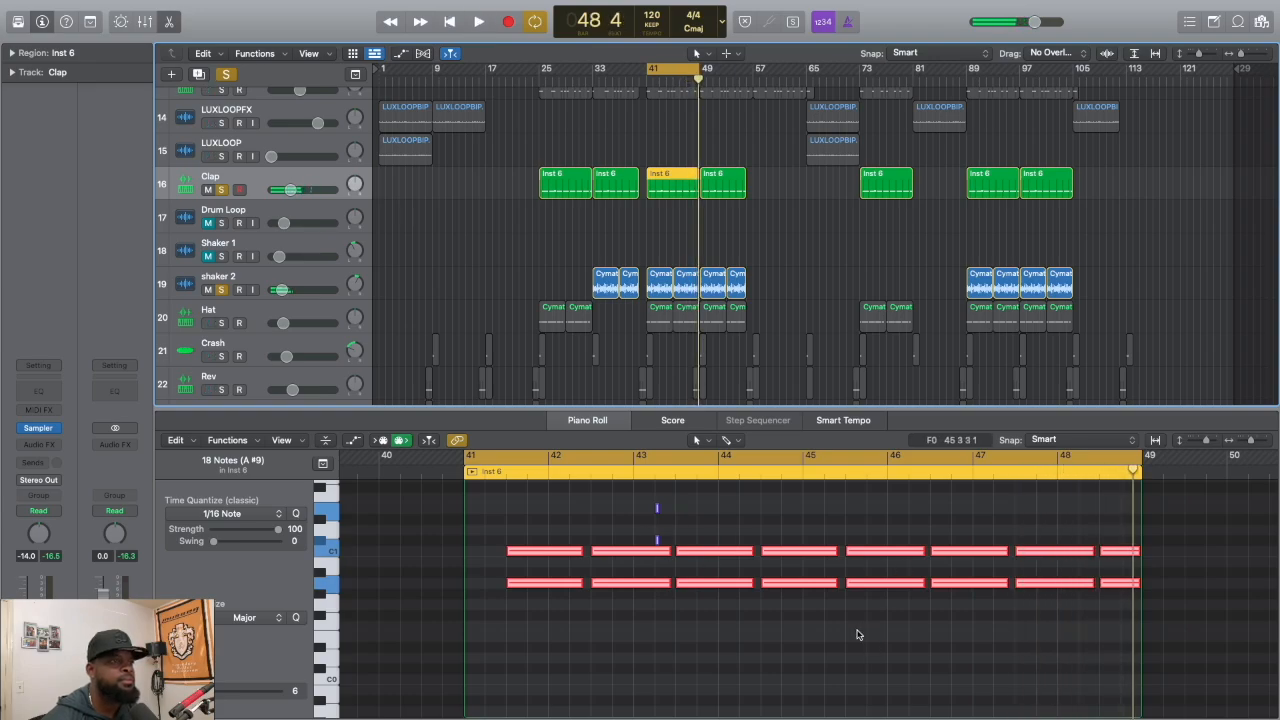
Add Hat to the solo and play it with Clap and shaker 2, showing both Hat regions from bars 41 to 49 in the Piano Roll
{"action": "left_click", "coordinate": [221, 323]}
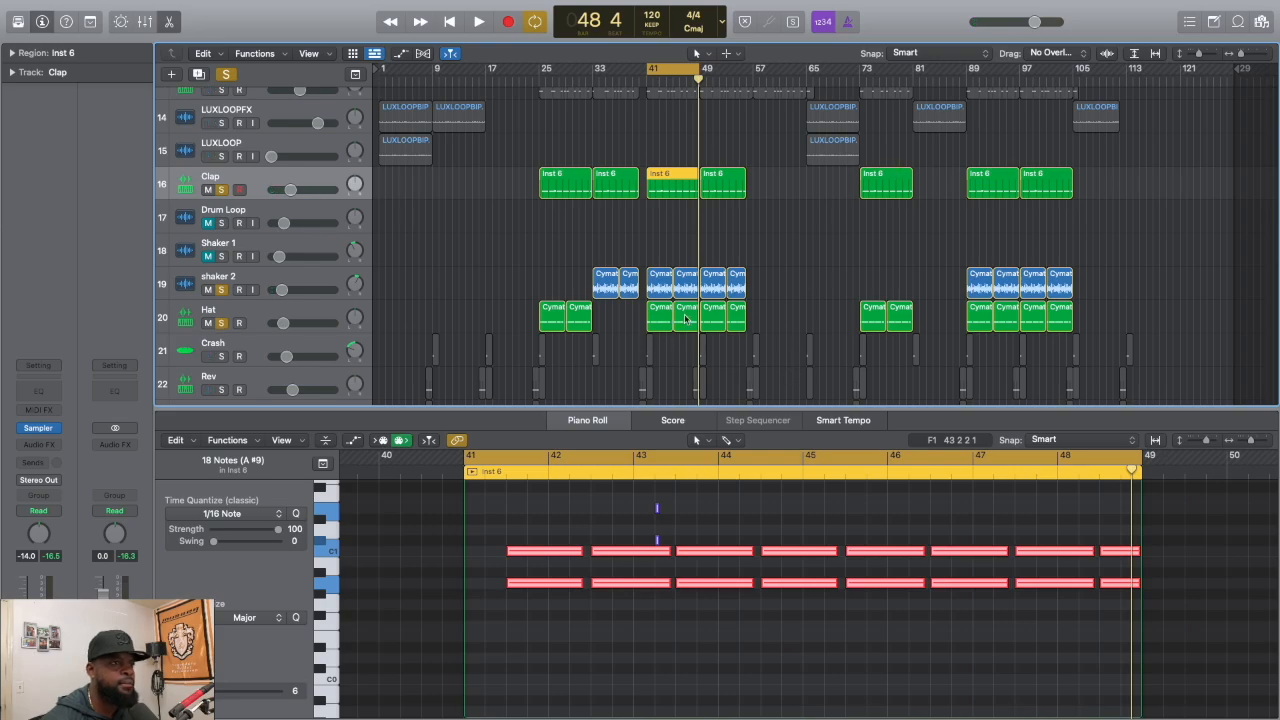
{"action": "left_click", "coordinate": [686, 318]}
{"action": "key", "text": "space"}
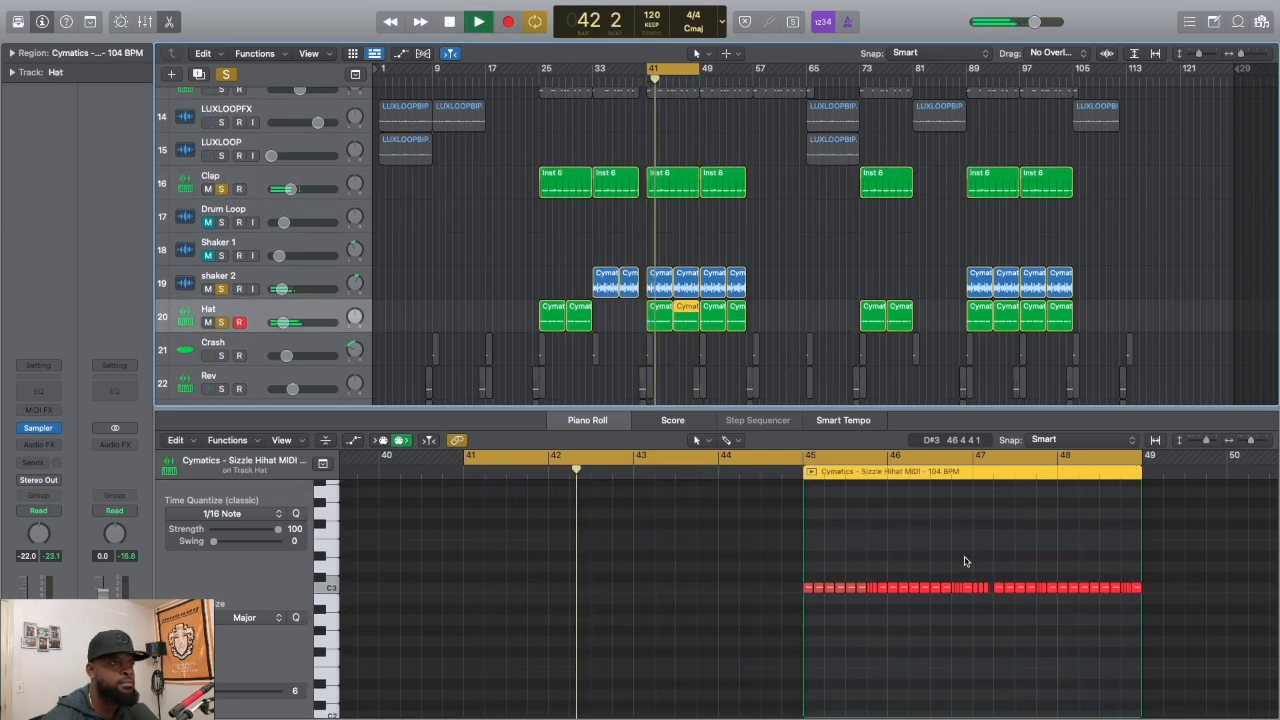
{"action": "left_click", "coordinate": [637, 324]}
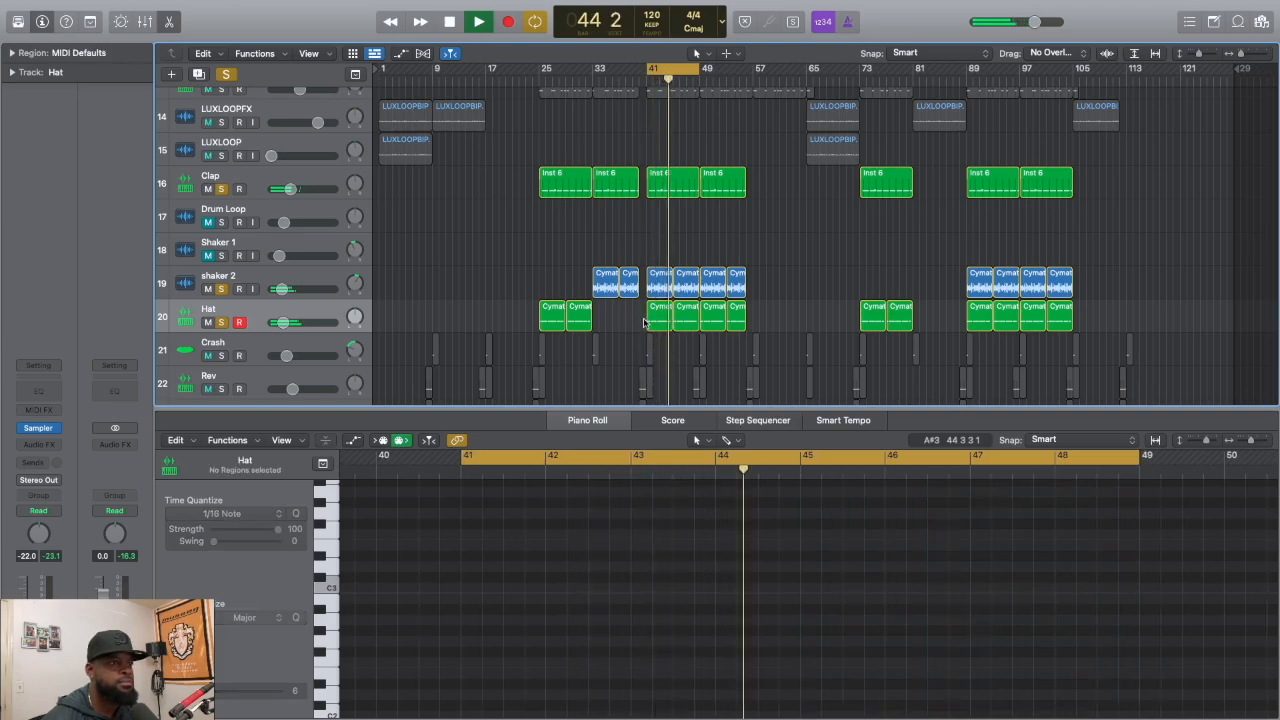
{"action": "left_click_drag", "start_coordinate": [644, 322], "coordinate": [690, 320]}
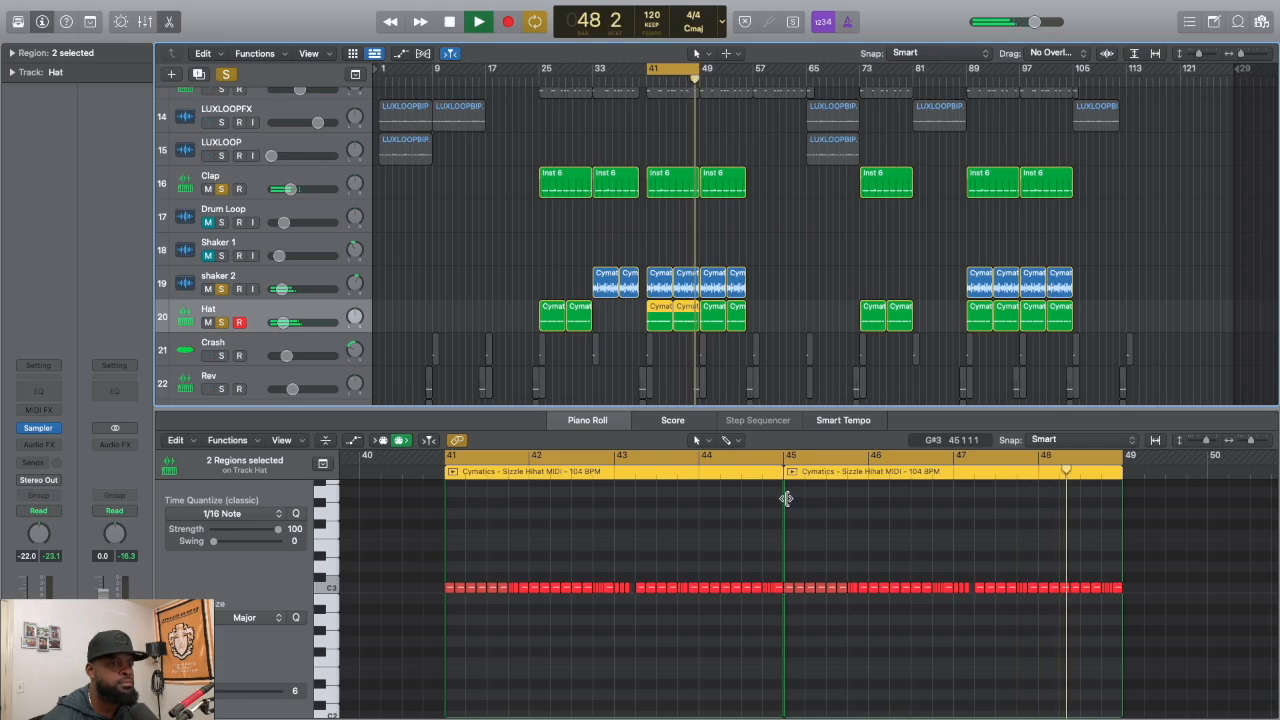
{"action": "key", "text": "space"}
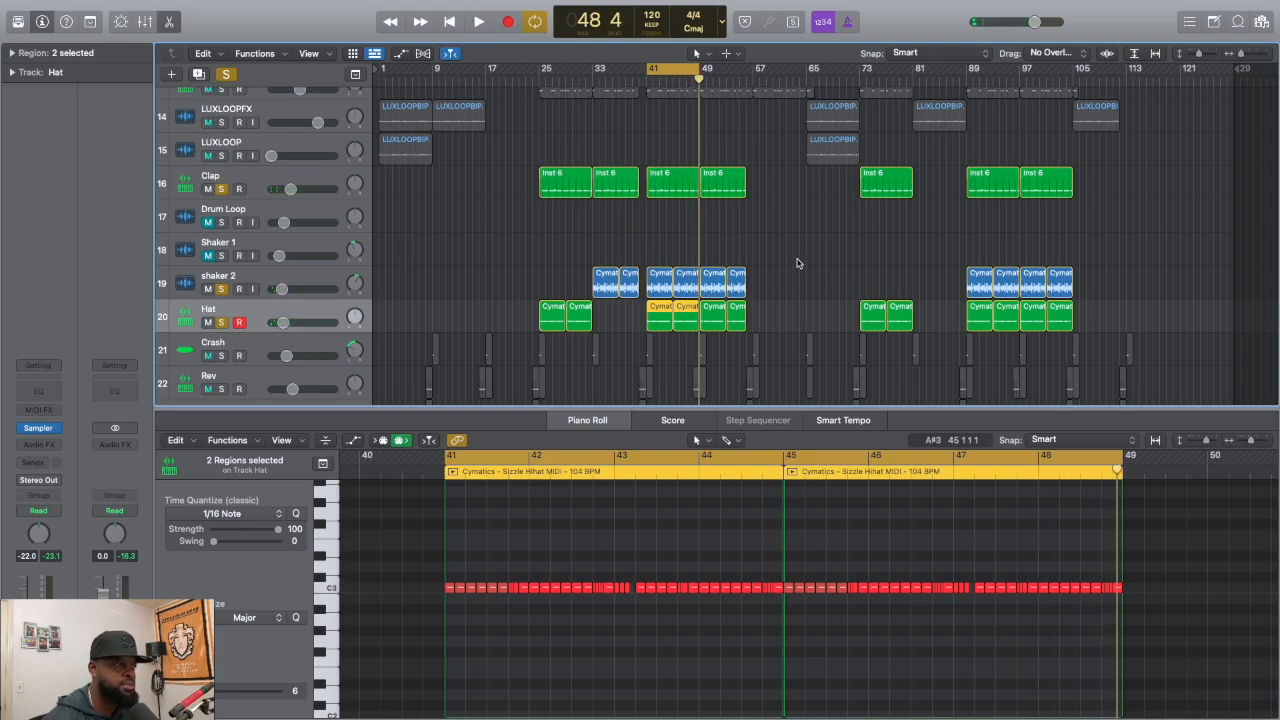
{"action": "scroll", "coordinate": [797, 263], "scroll_direction": "down", "scroll_amount": 3}
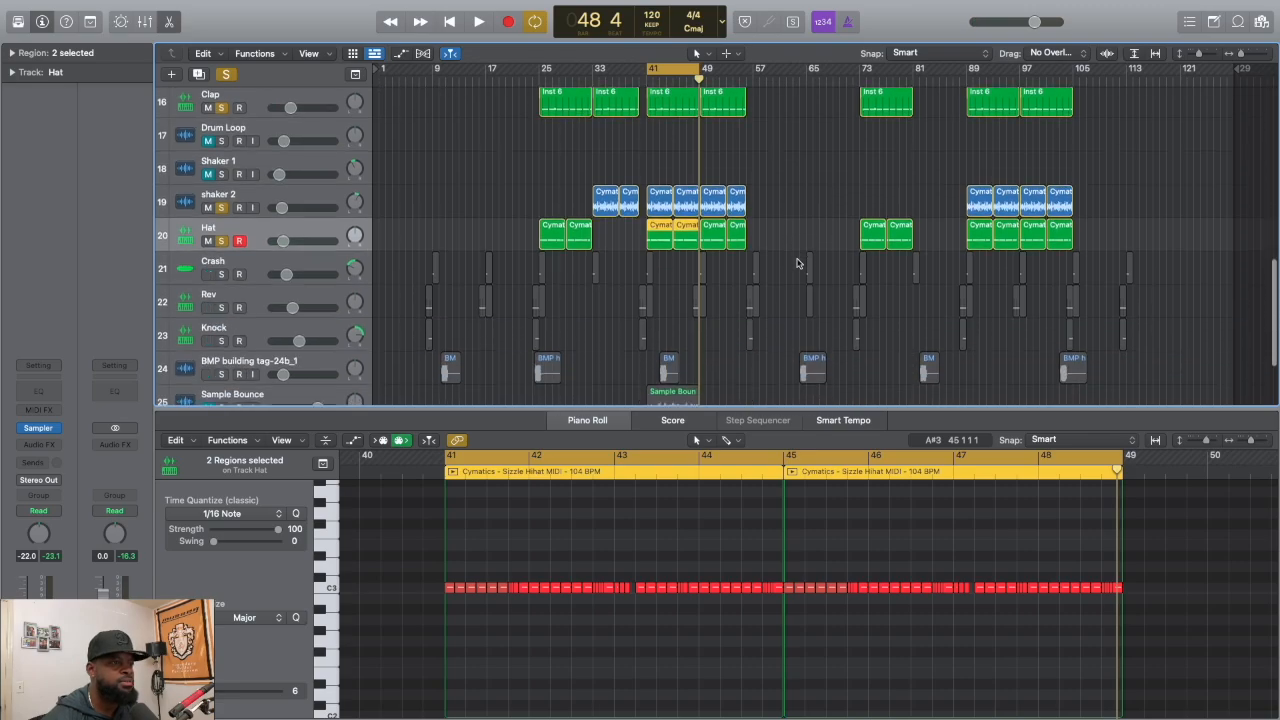
{"action": "scroll", "coordinate": [797, 263], "scroll_direction": "up", "scroll_amount": 5}
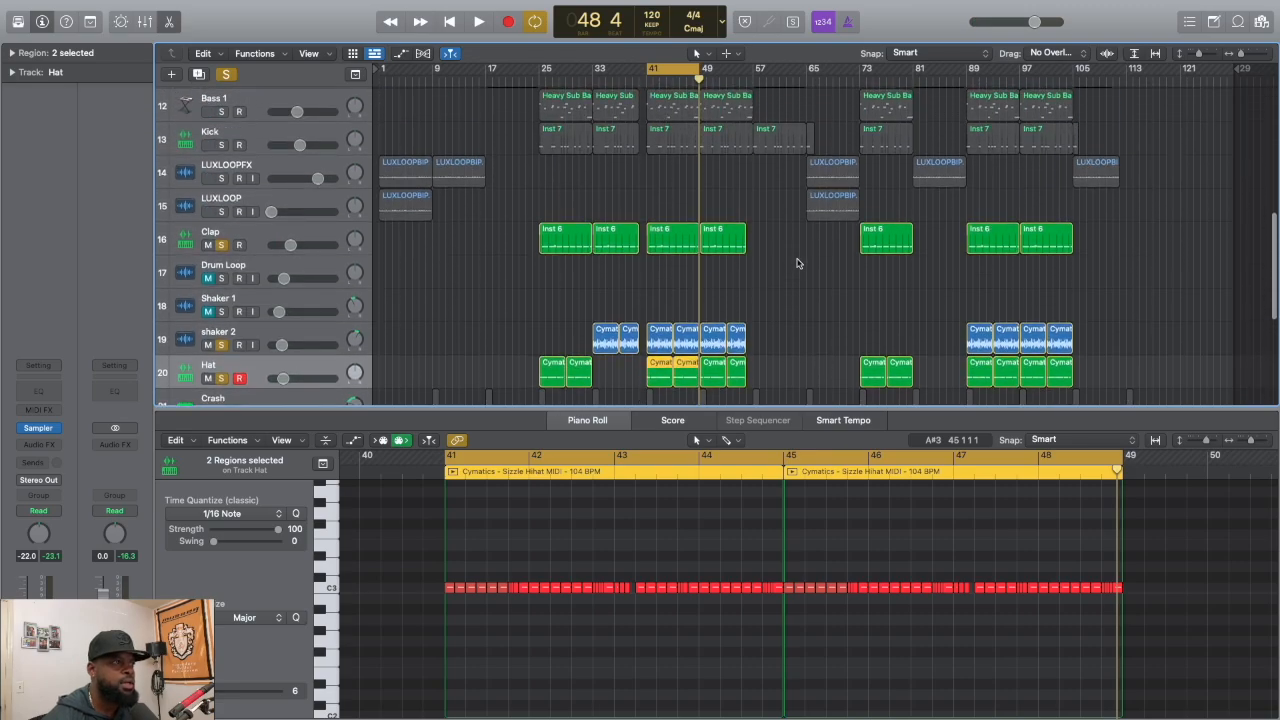
{"action": "scroll", "coordinate": [797, 263], "scroll_direction": "down", "scroll_amount": 7}
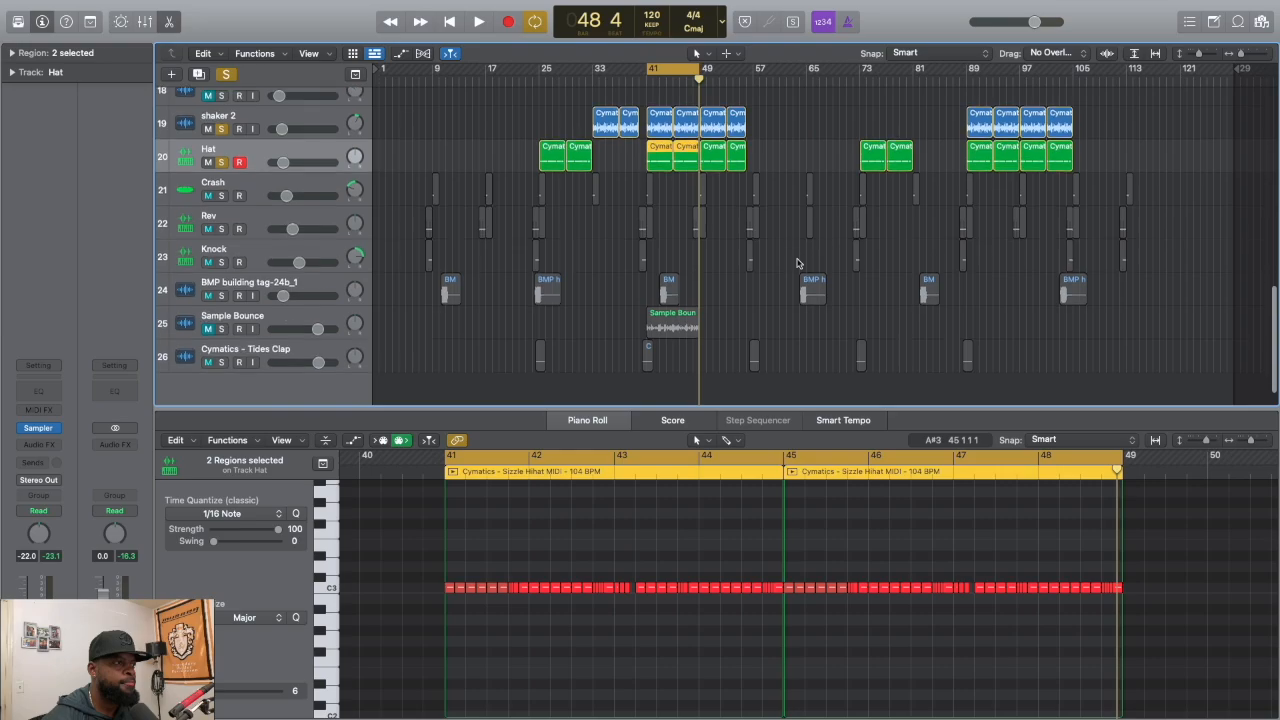
{"action": "scroll", "coordinate": [797, 263], "scroll_direction": "down", "scroll_amount": 1}
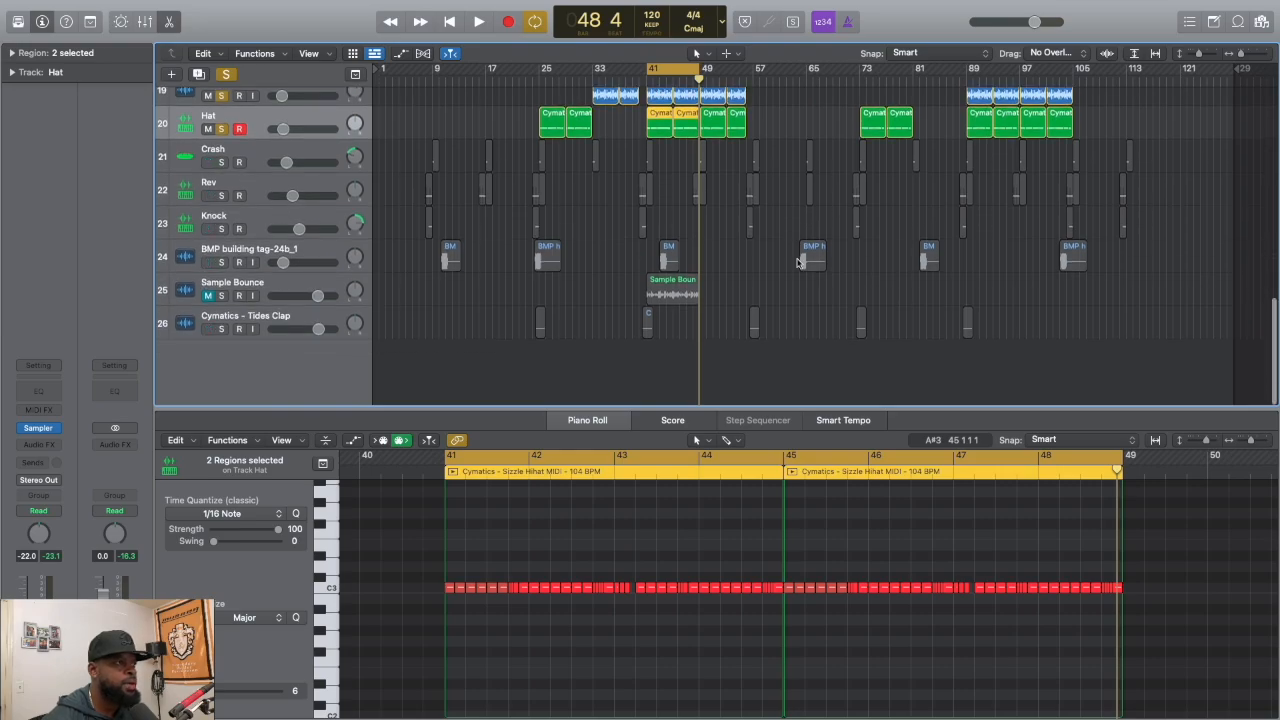
{"action": "scroll", "coordinate": [797, 263], "scroll_direction": "up", "scroll_amount": 2}
{"action": "scroll", "coordinate": [797, 263], "scroll_direction": "up", "scroll_amount": 6}
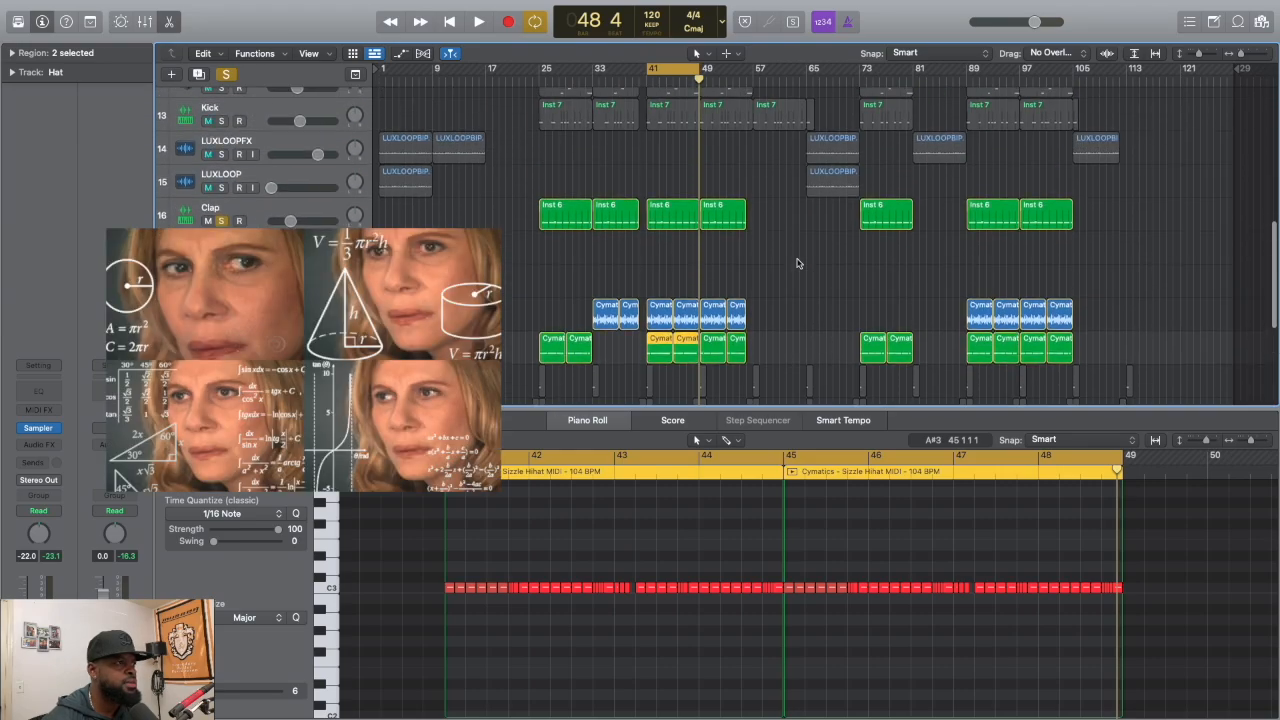
Add Kick to the solo, show the notes of its region at bar 41 and play it with the soloed drums
{"action": "scroll", "coordinate": [797, 263], "scroll_direction": "up", "scroll_amount": 1}
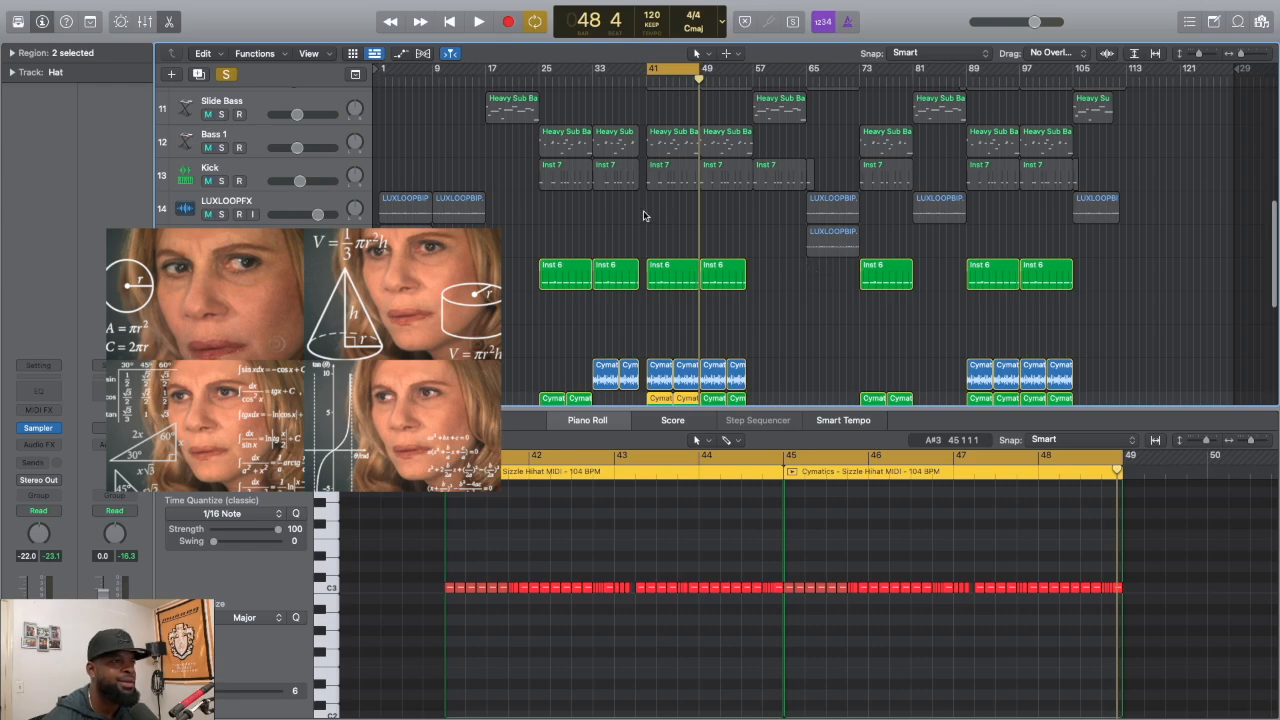
{"action": "left_click", "coordinate": [674, 178]}
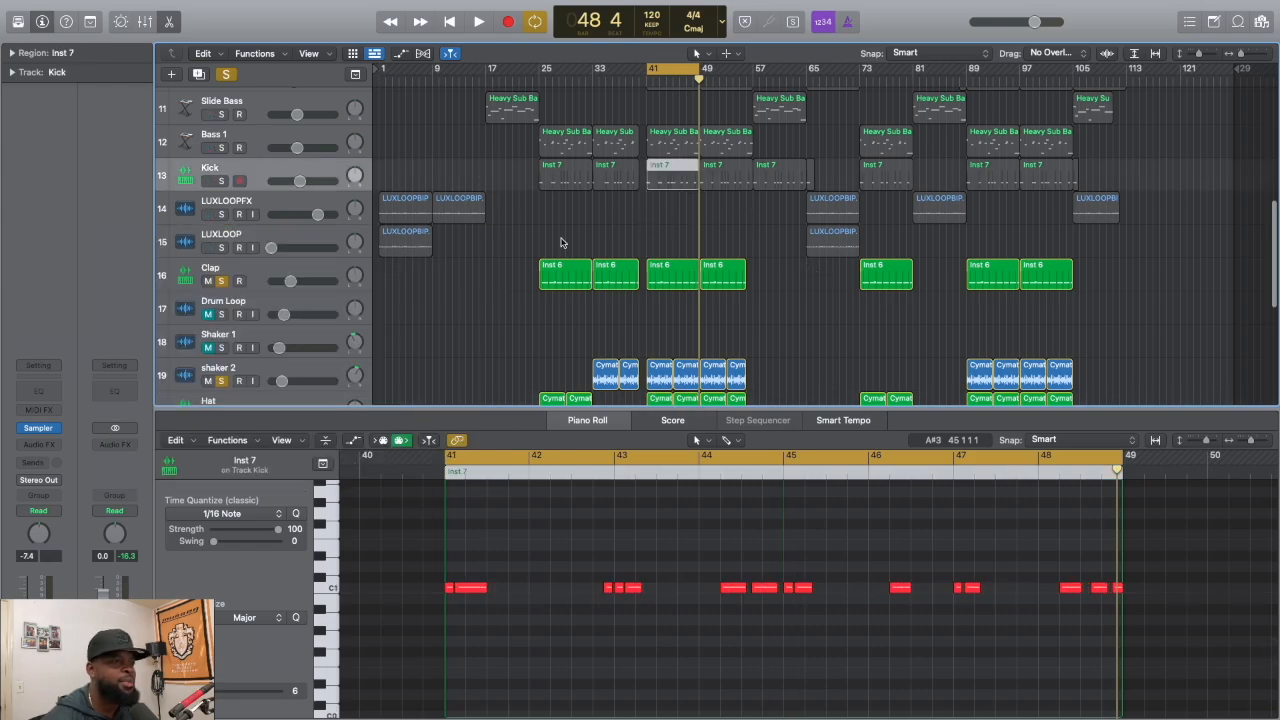
{"action": "left_click", "coordinate": [221, 181]}
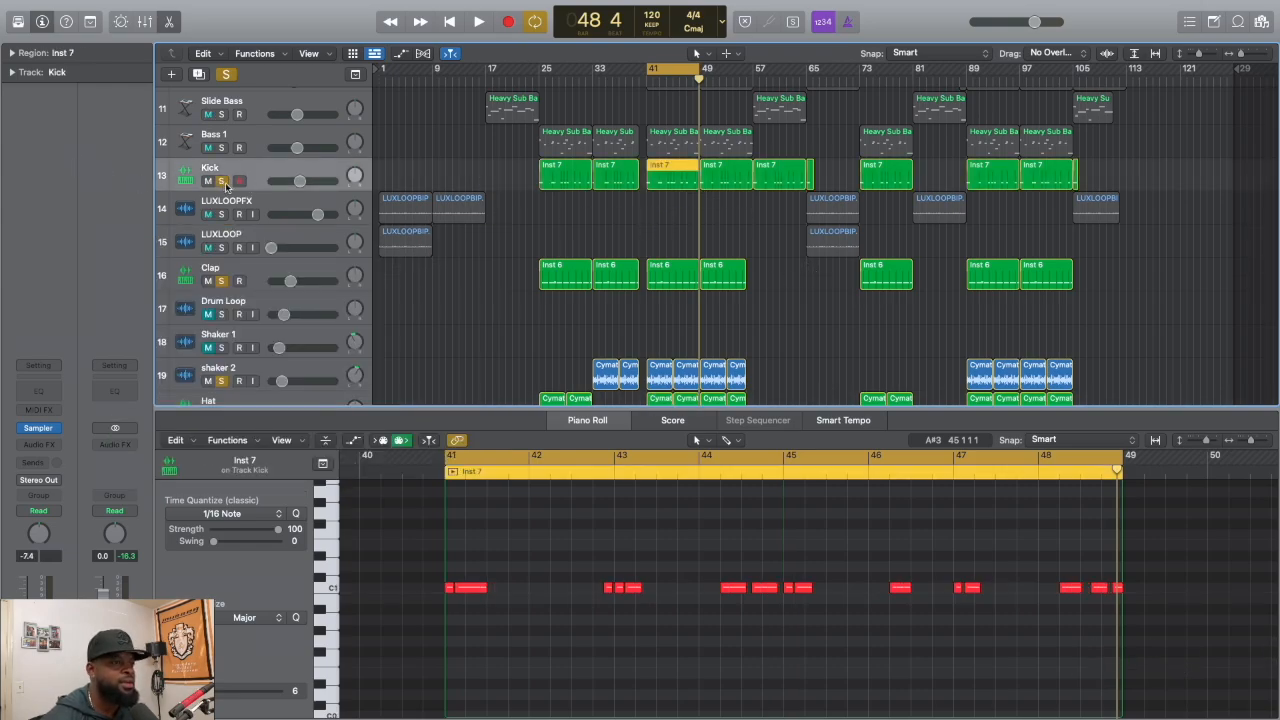
{"action": "key", "text": "space"}
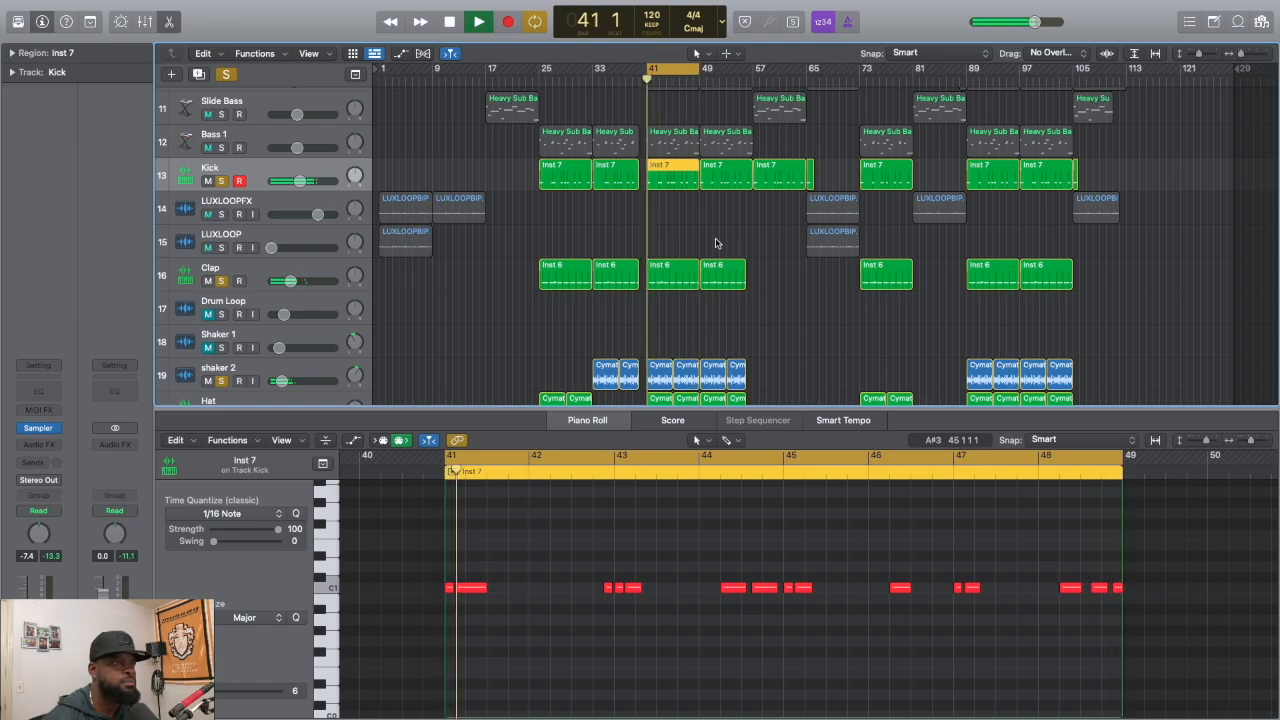
{"action": "key", "text": "space"}
Add Pulsy Synth to the solo and play it with the soloed drum tracks through bars 41 to 49
{"action": "scroll", "coordinate": [718, 216], "scroll_direction": "up", "scroll_amount": 3}
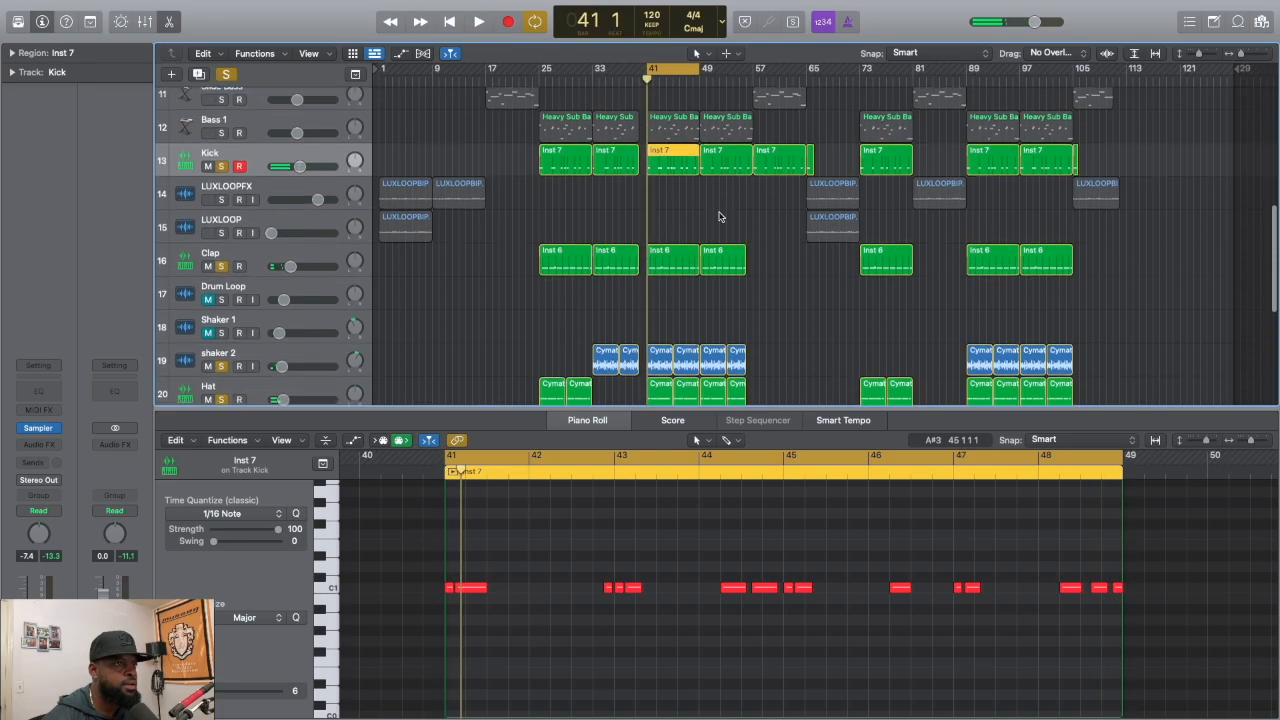
{"action": "scroll", "coordinate": [718, 216], "scroll_direction": "up", "scroll_amount": 1}
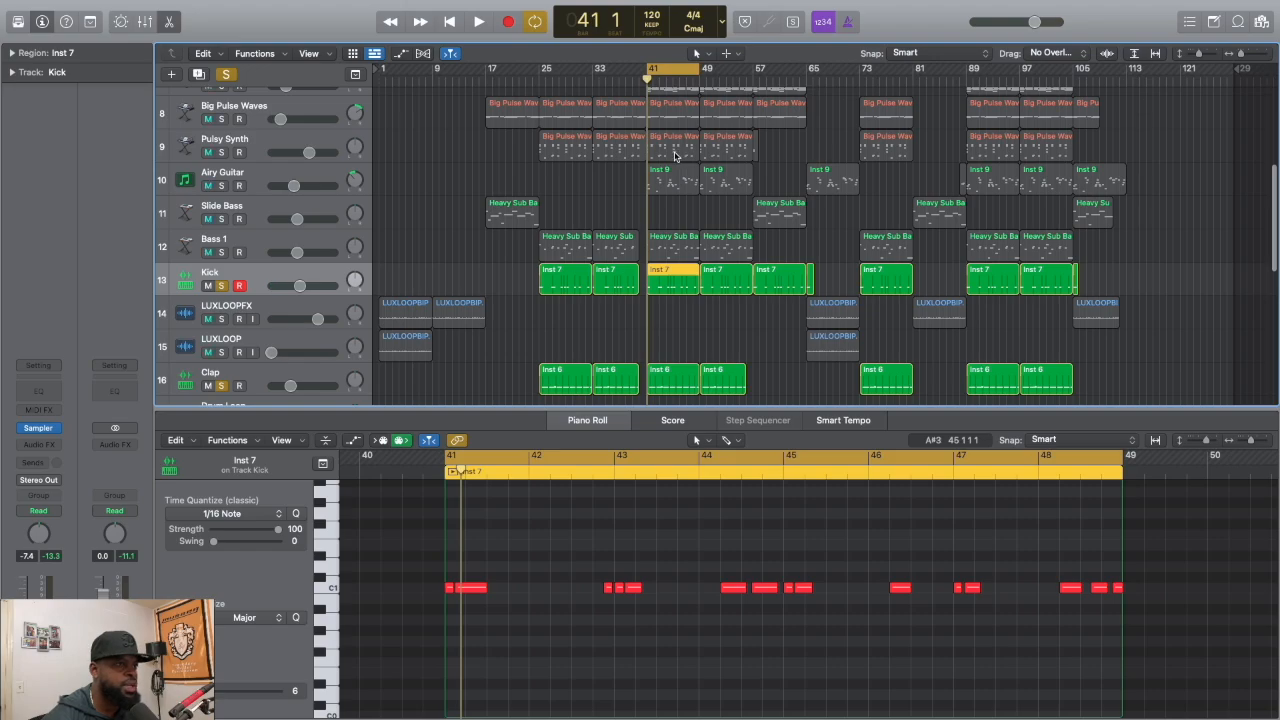
{"action": "left_click", "coordinate": [221, 152]}
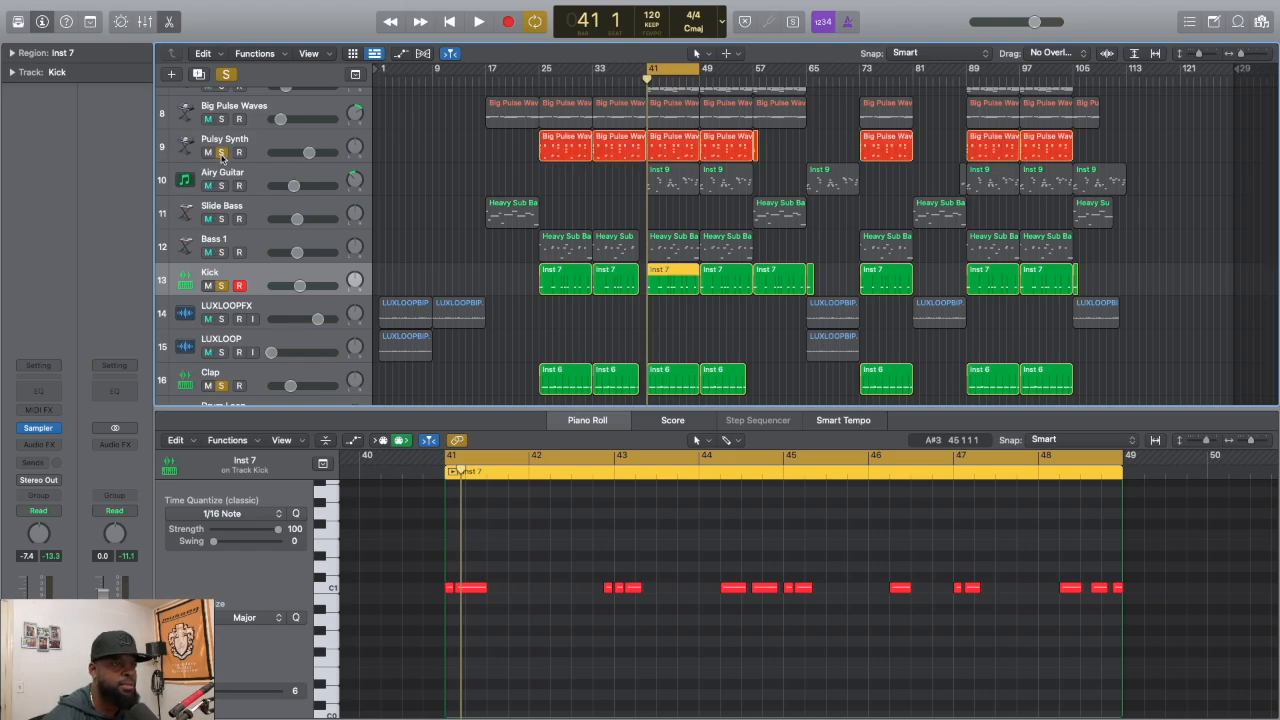
{"action": "key", "text": "space"}
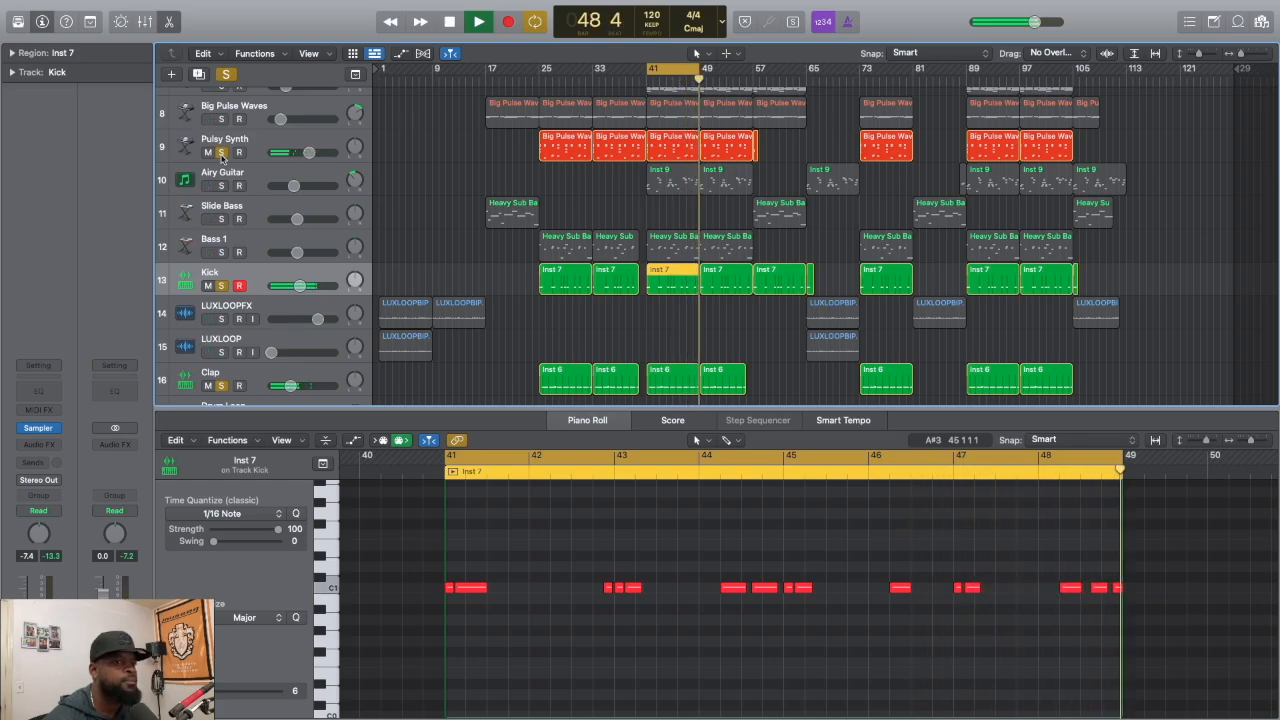
{"action": "key", "text": "space"}
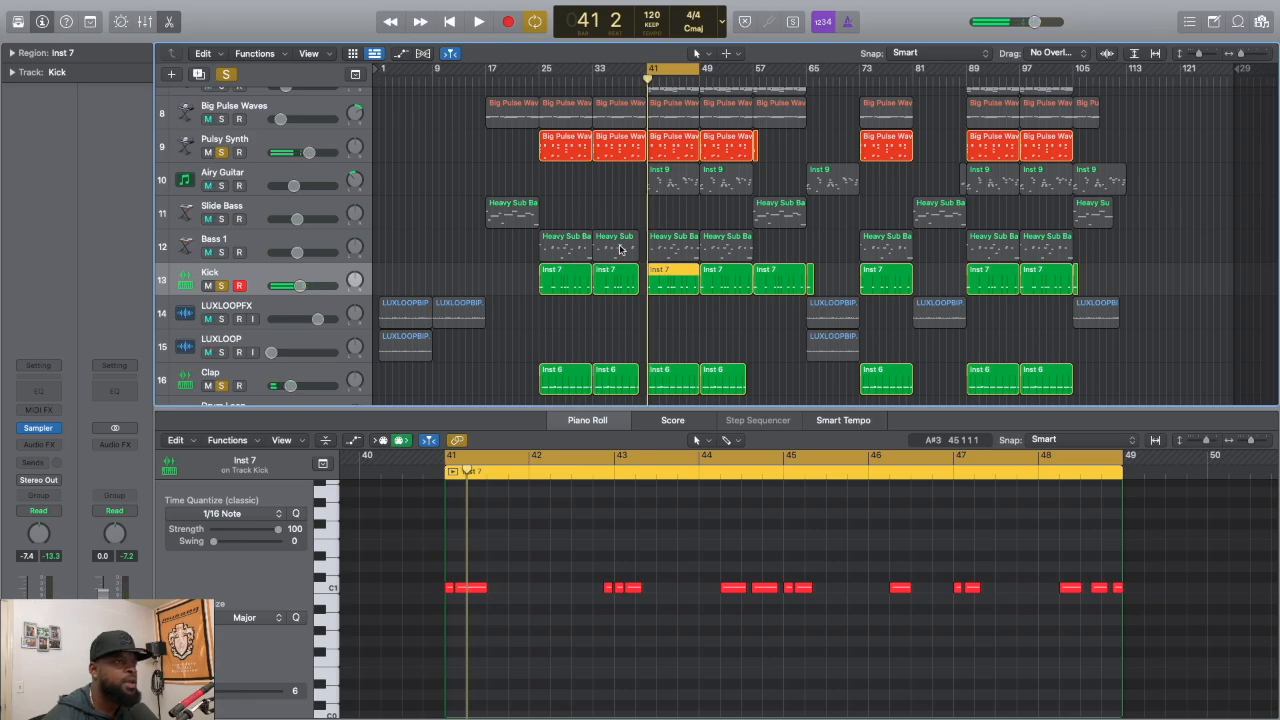
Play the full mix with all solos cleared over a cycle range of bars 17 to 25
{"action": "scroll", "coordinate": [620, 248], "scroll_direction": "down", "scroll_amount": 10}
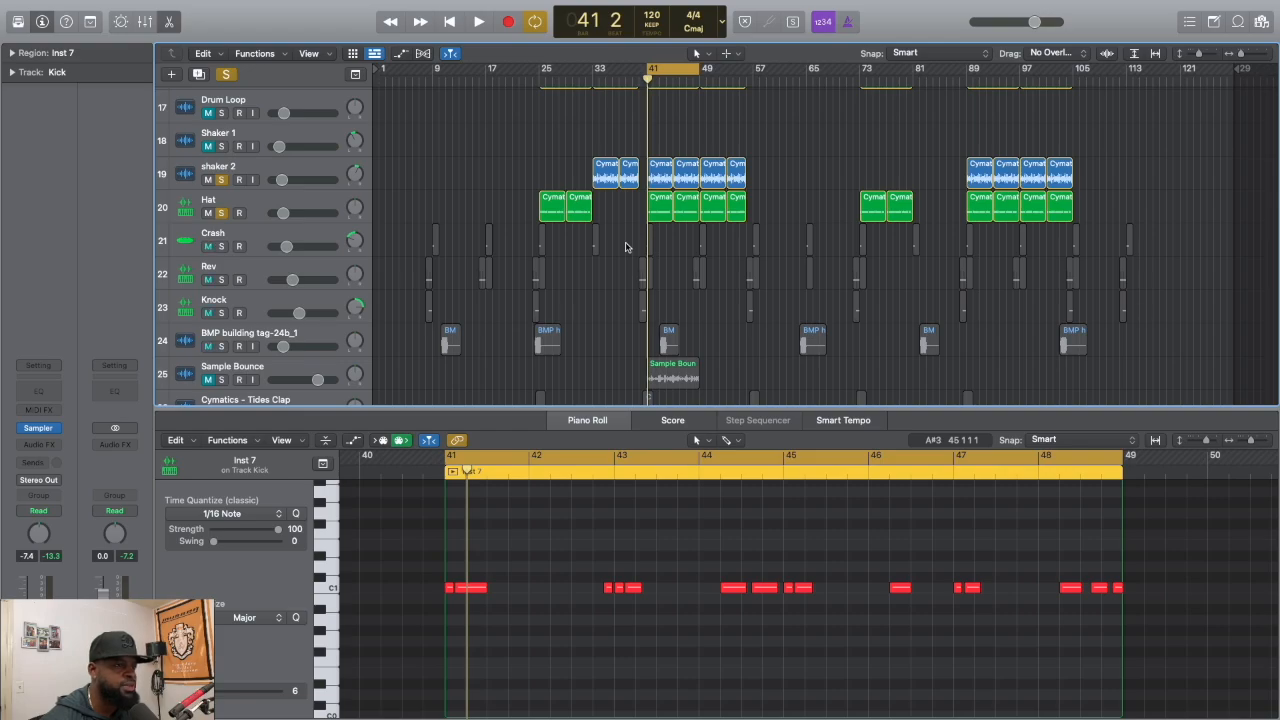
{"action": "scroll", "coordinate": [625, 247], "scroll_direction": "up", "scroll_amount": 8}
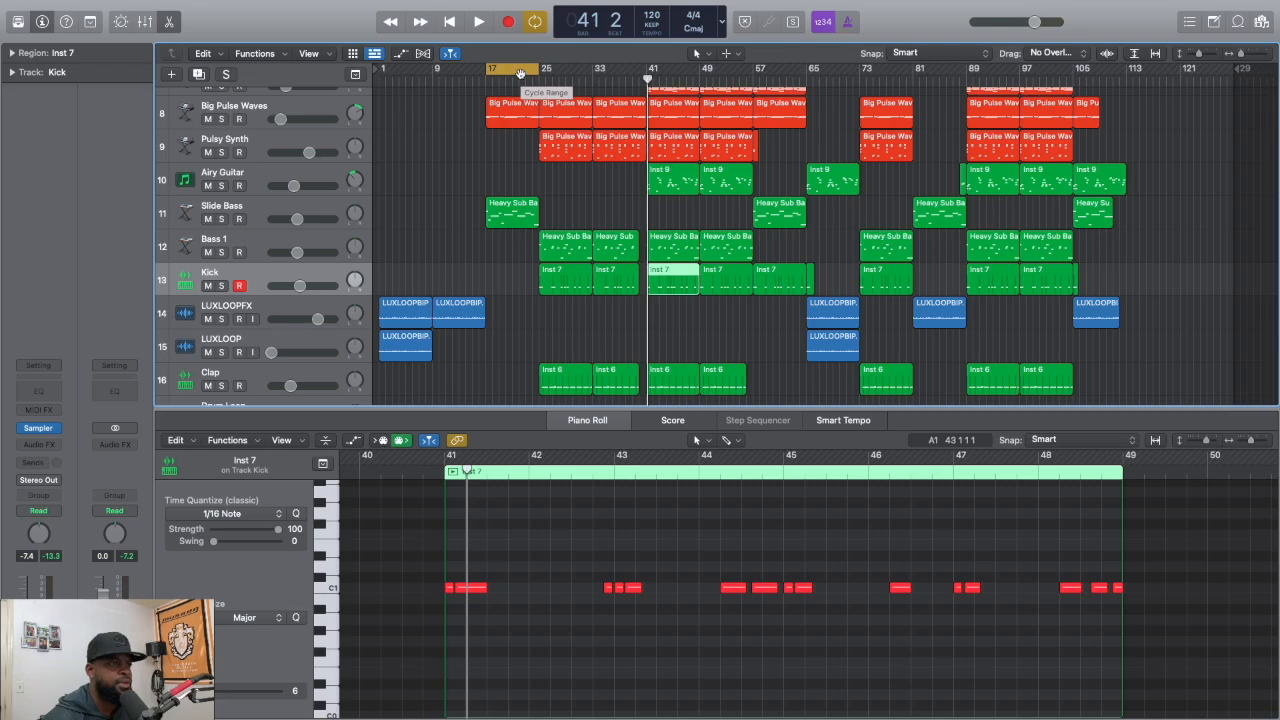
{"action": "key", "text": "space"}
{"action": "scroll", "coordinate": [507, 148], "scroll_direction": "down", "scroll_amount": 6}
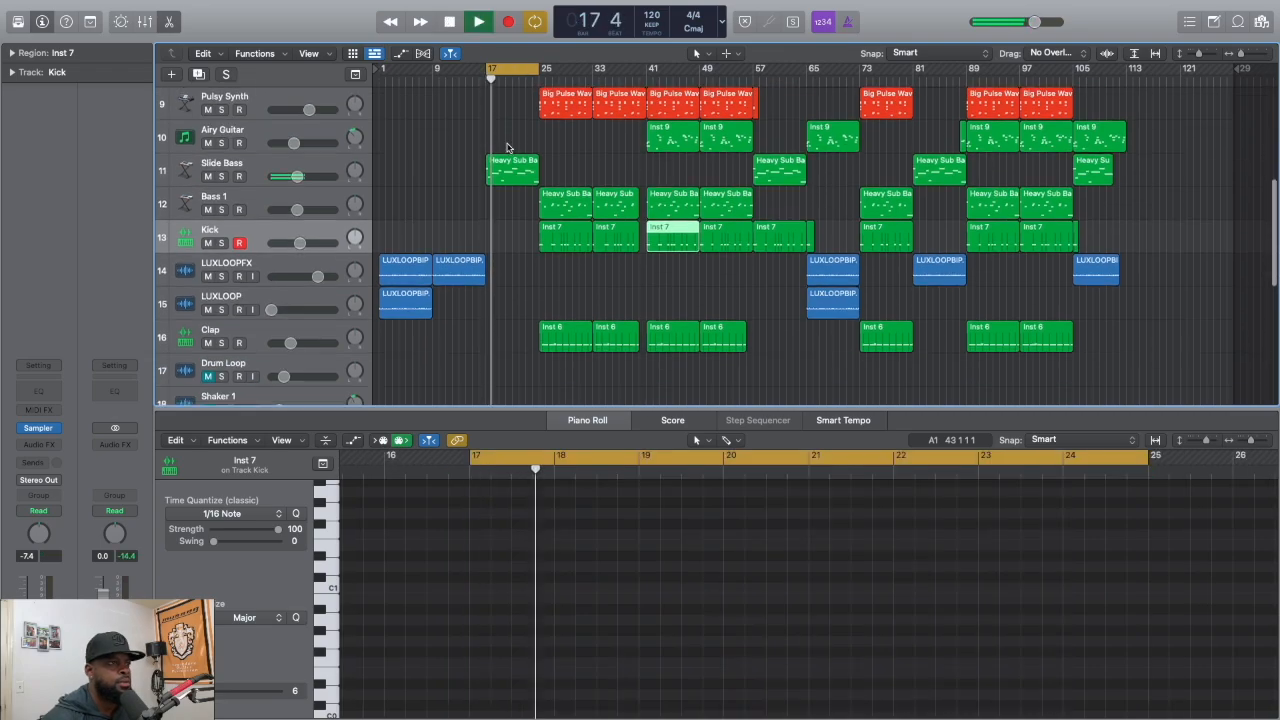
{"action": "scroll", "coordinate": [510, 148], "scroll_direction": "up", "scroll_amount": 4}
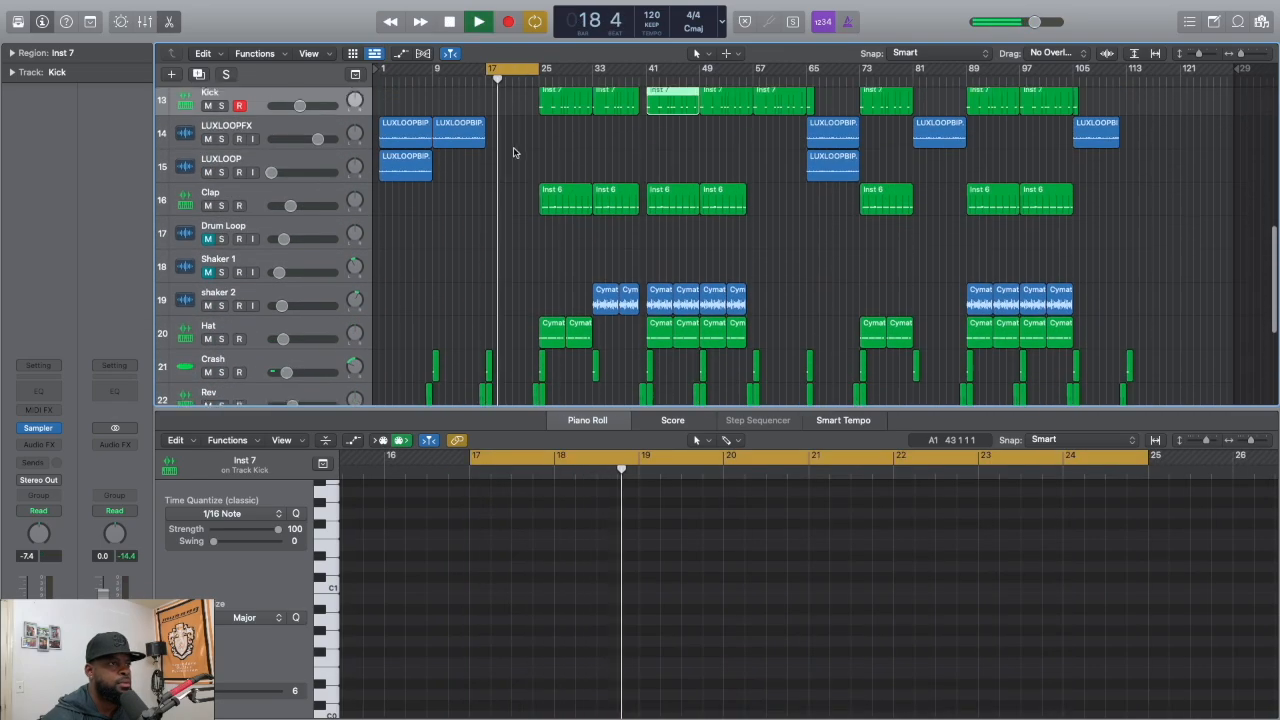
{"action": "scroll", "coordinate": [391, 209], "scroll_direction": "up", "scroll_amount": 2}
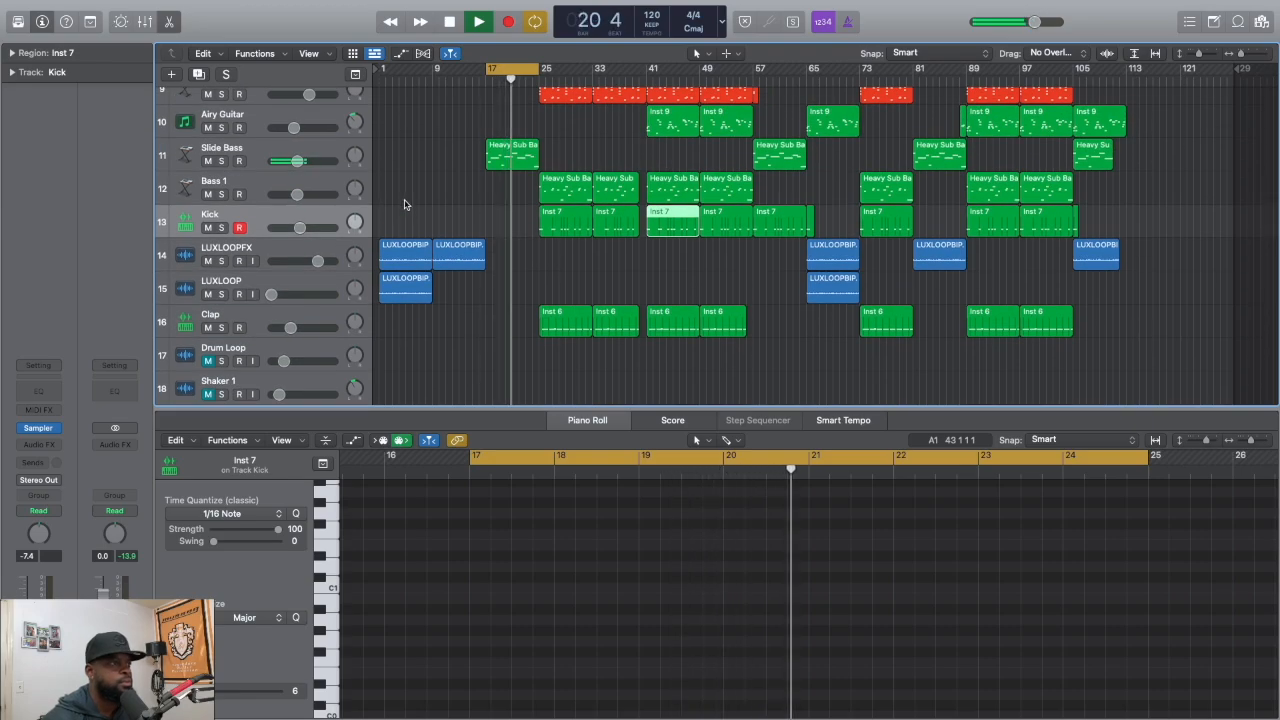
{"action": "scroll", "coordinate": [404, 204], "scroll_direction": "up", "scroll_amount": 1}
{"action": "scroll", "coordinate": [404, 204], "scroll_direction": "up", "scroll_amount": 1}
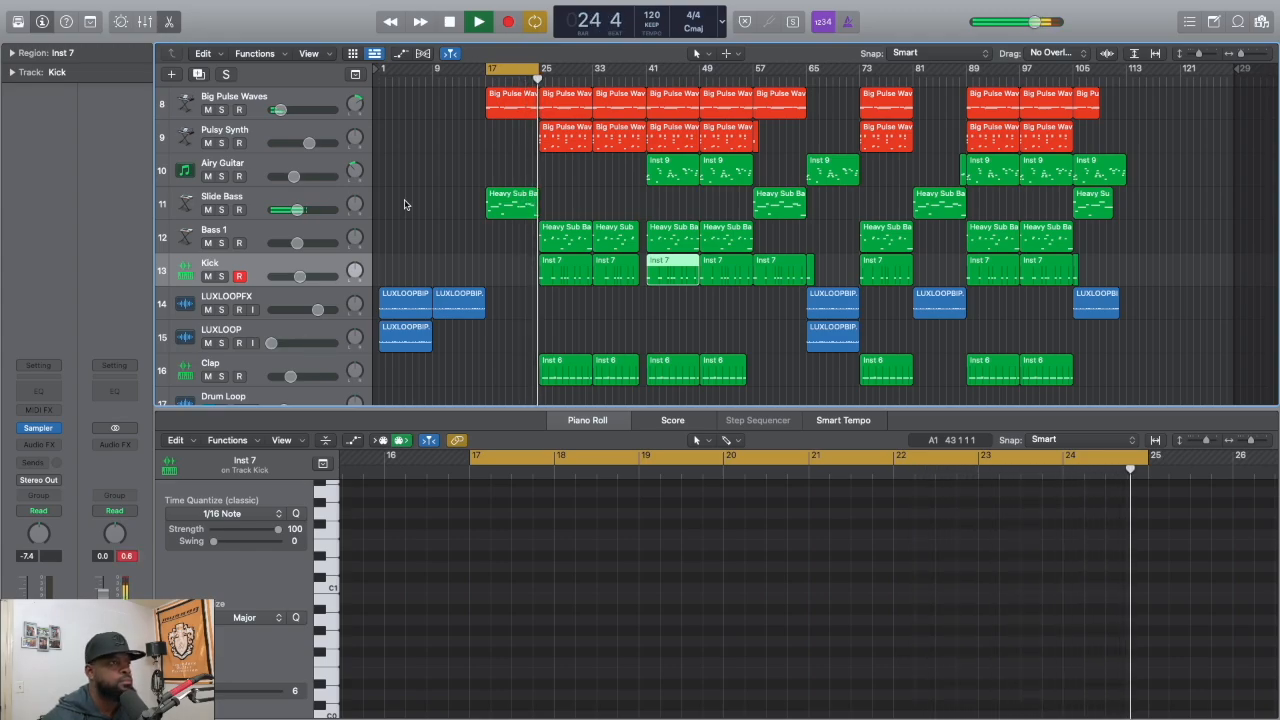
{"action": "key", "text": "space"}
Solo Slide Bass and play it from bar 17 with the notes of its first region shown in the Piano Roll
{"action": "left_click", "coordinate": [516, 210]}
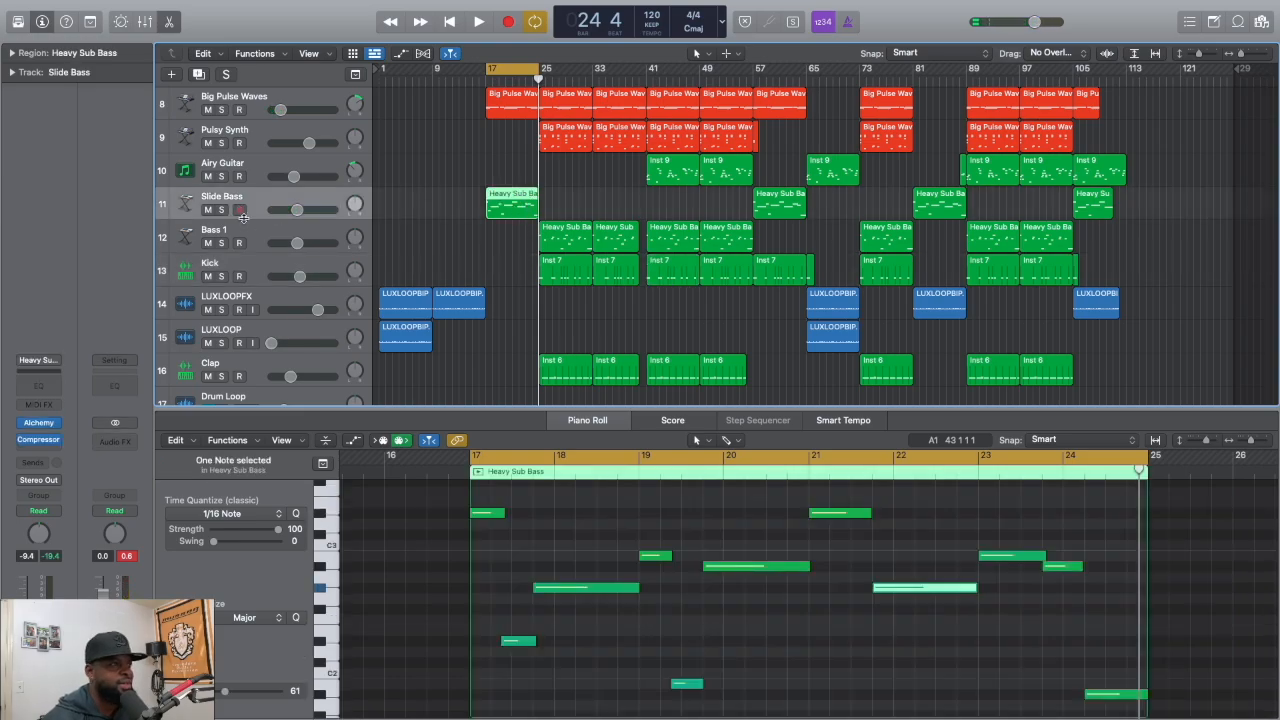
{"action": "left_click", "coordinate": [222, 210]}
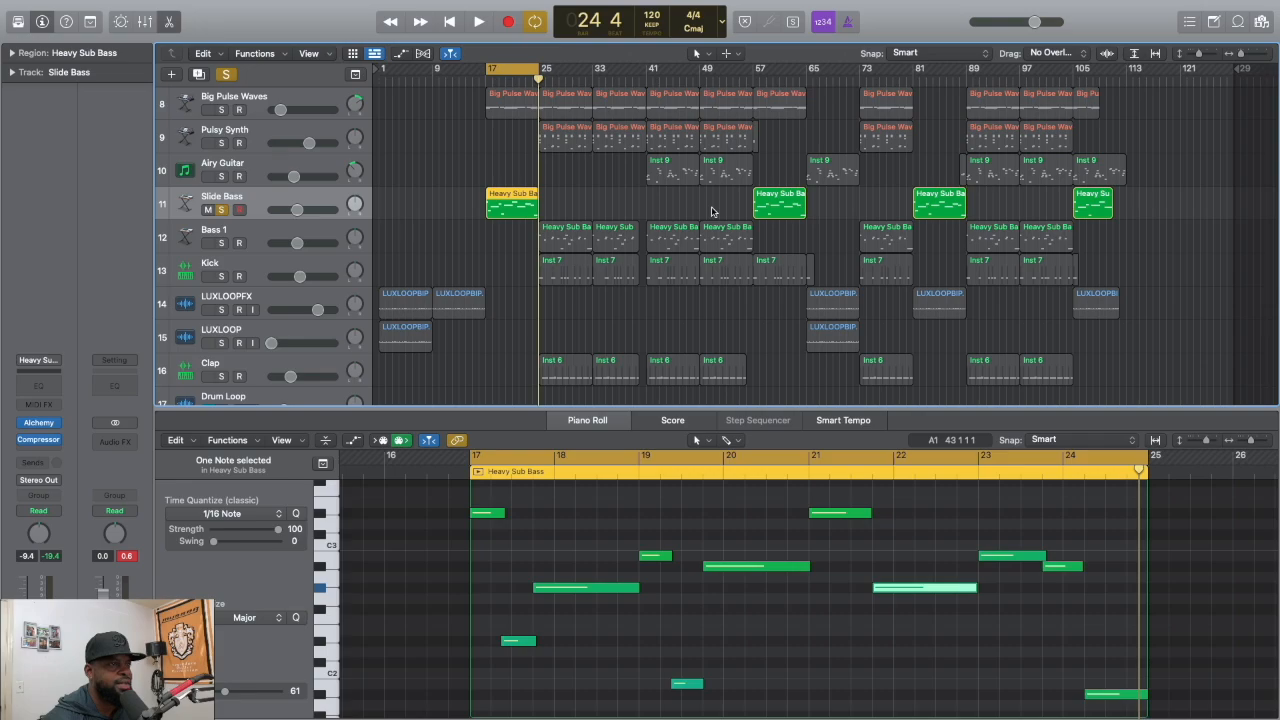
{"action": "key", "text": "space"}
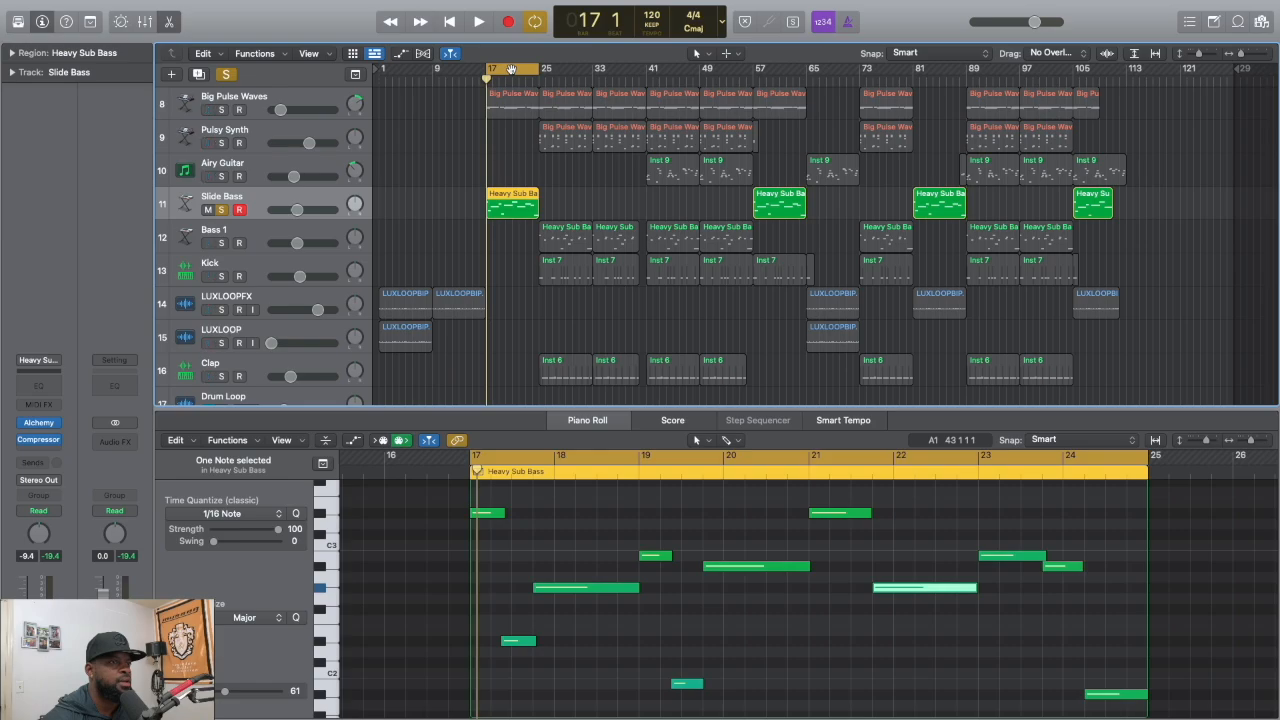
Solo Bass 1 in place of Slide Bass and play its region over a cycle range of bars 41 to 49 in an enlarged Piano Roll
{"action": "left_click_drag", "start_coordinate": [511, 68], "coordinate": [670, 73]}
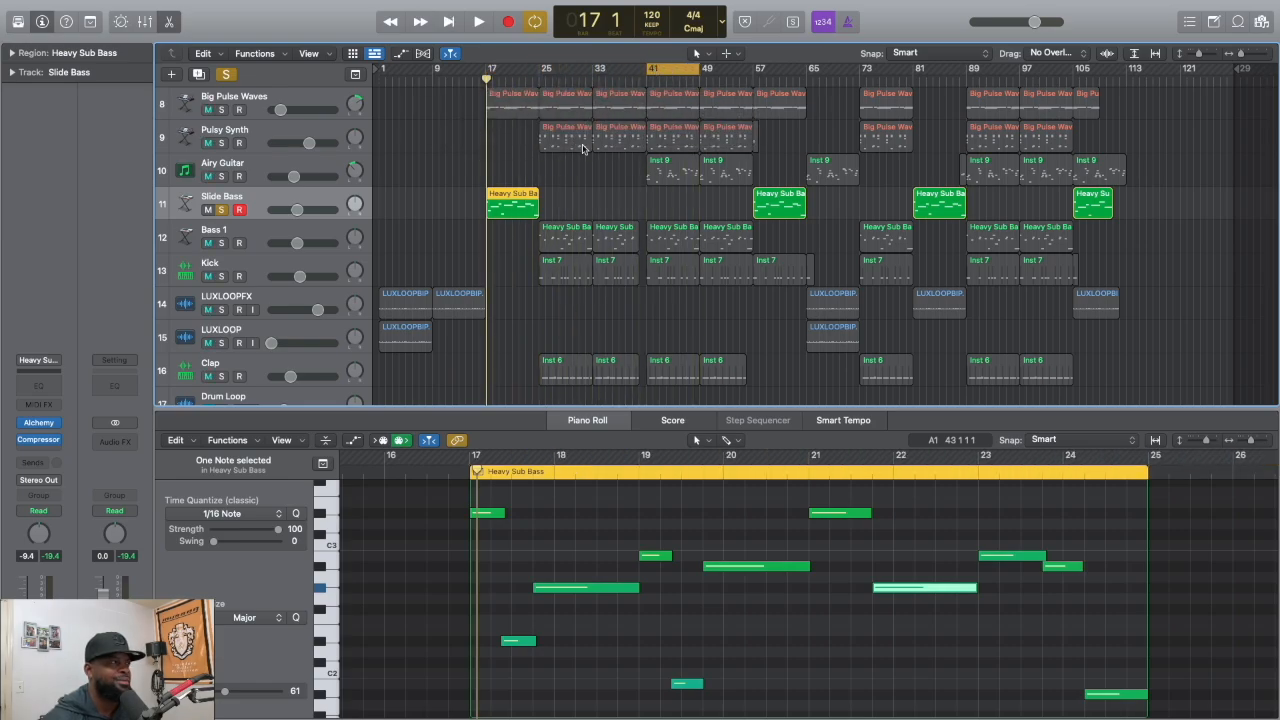
{"action": "left_click", "coordinate": [220, 209]}
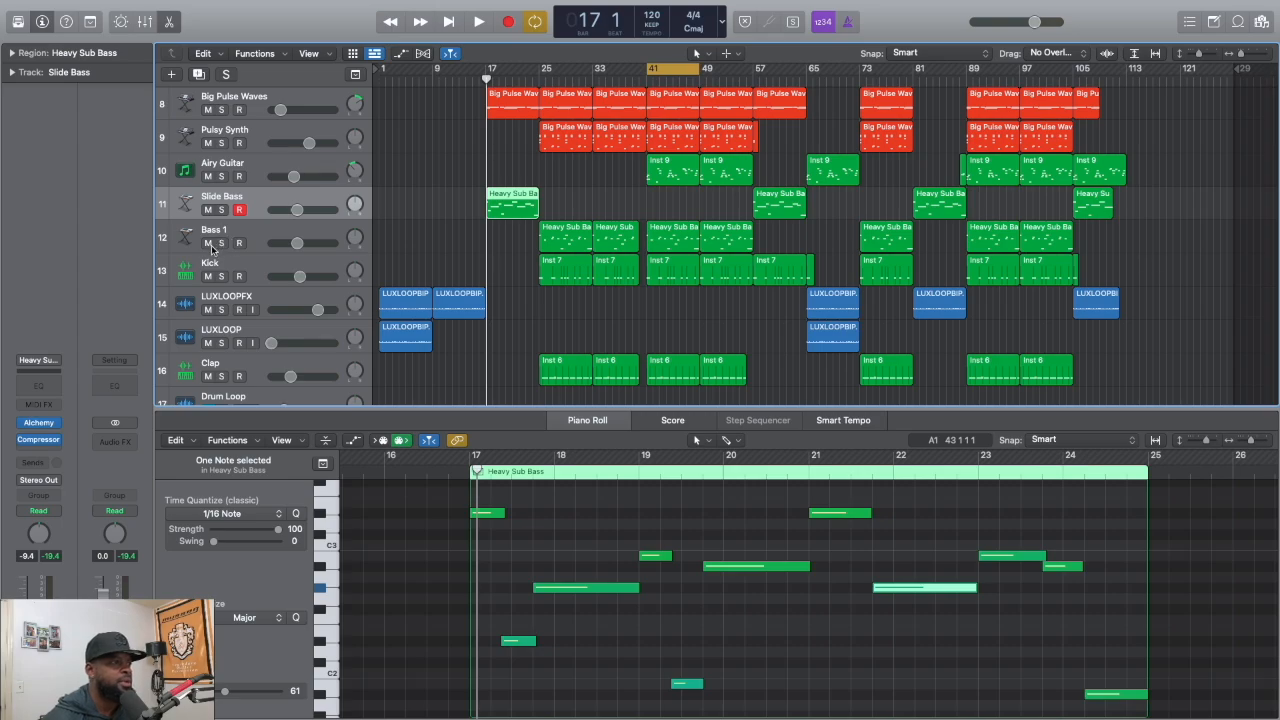
{"action": "left_click", "coordinate": [221, 243]}
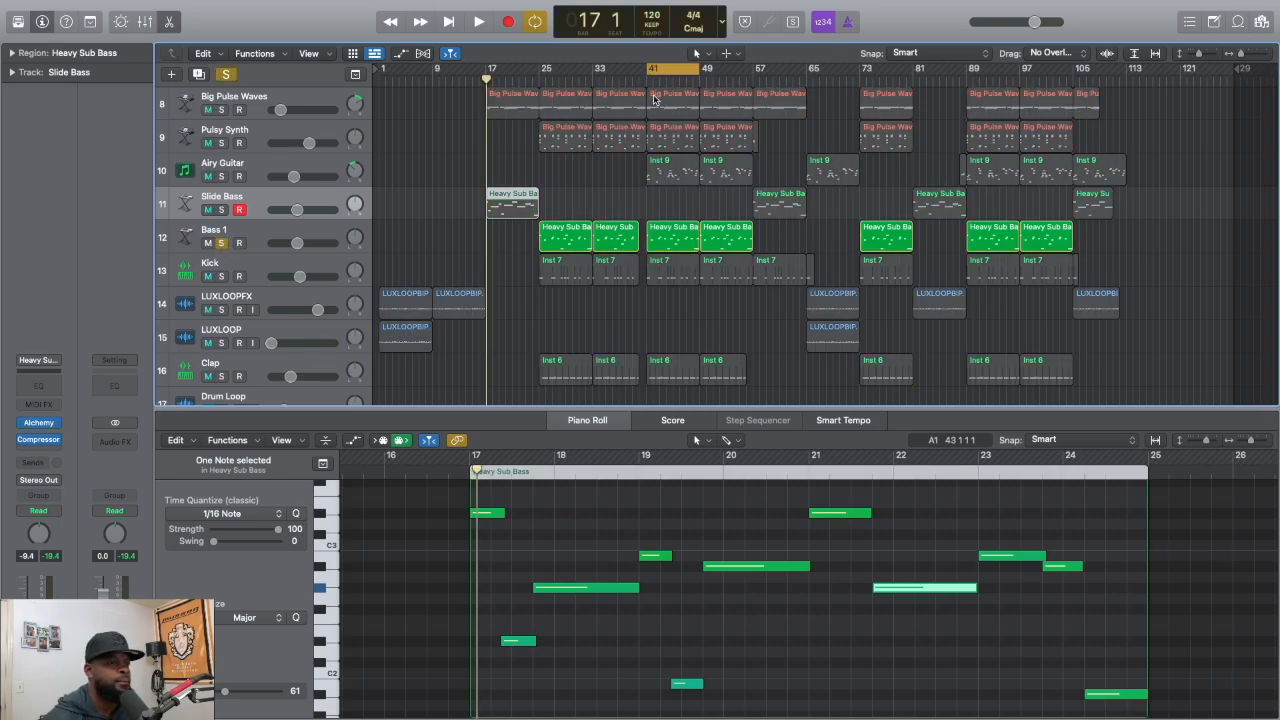
{"action": "left_click", "coordinate": [666, 242]}
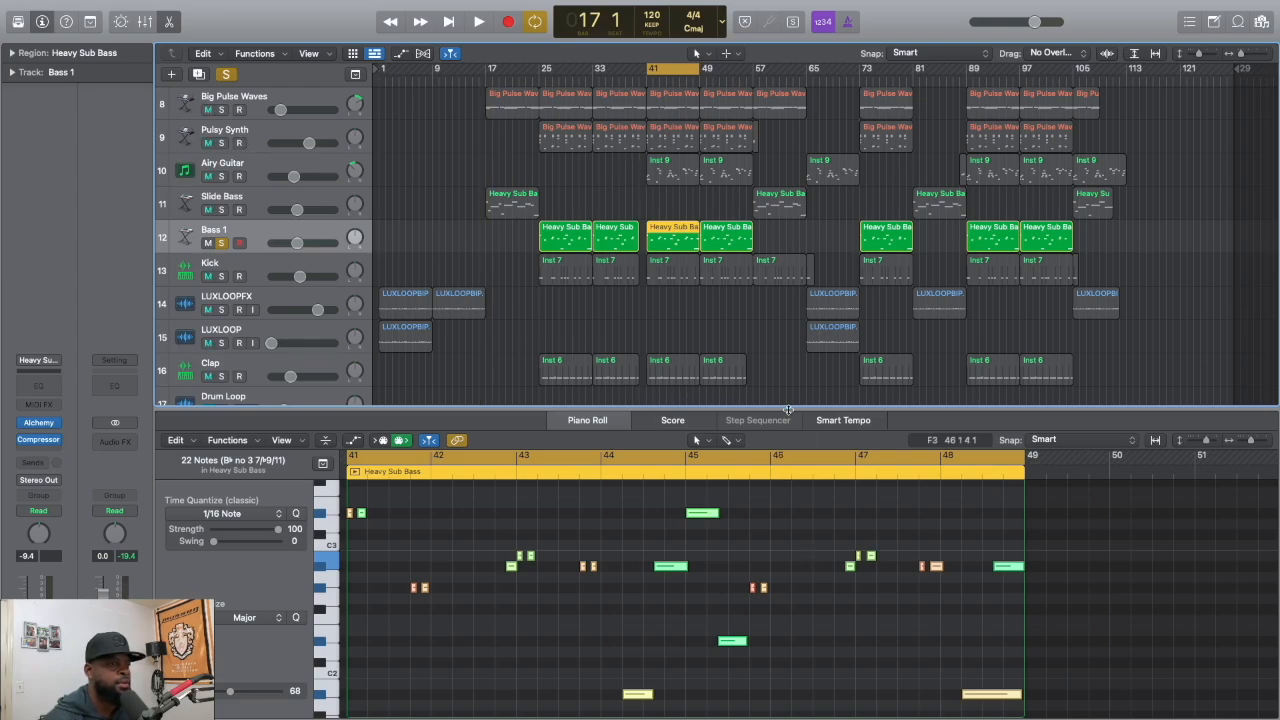
{"action": "left_click_drag", "start_coordinate": [788, 410], "coordinate": [788, 282]}
{"action": "key", "text": "space"}
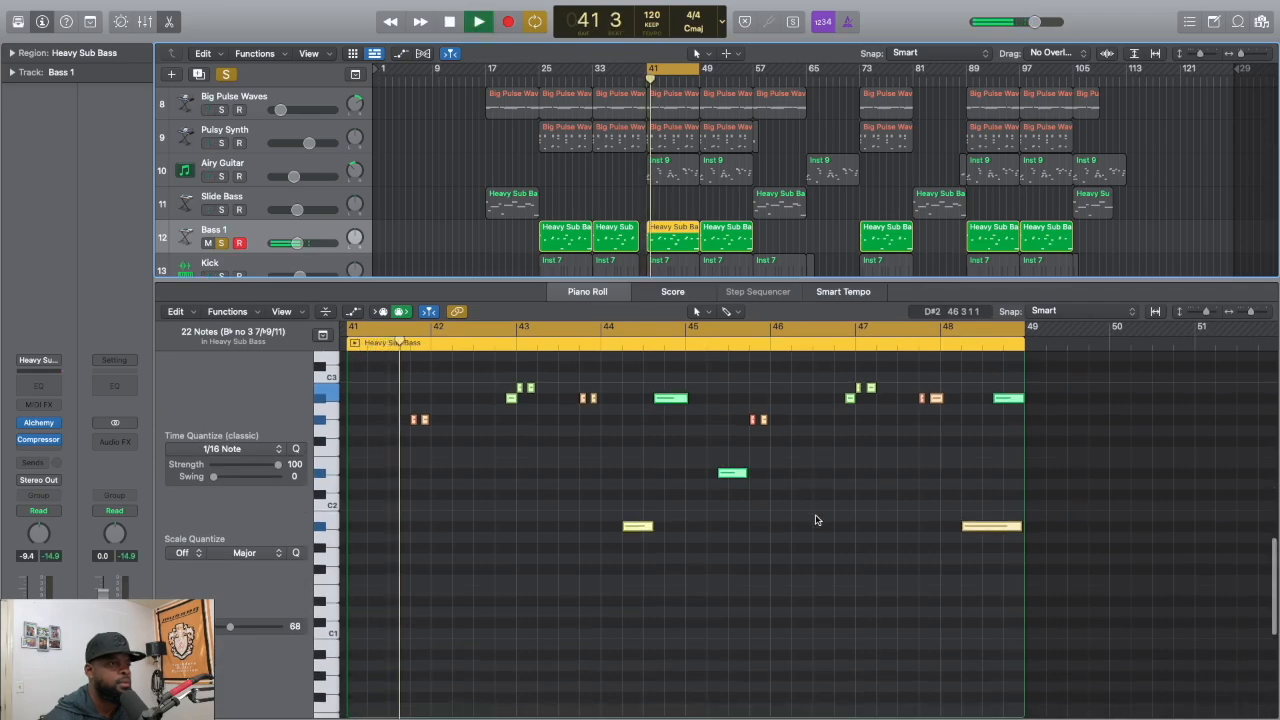
{"action": "scroll", "coordinate": [815, 520], "scroll_direction": "up", "scroll_amount": 3}
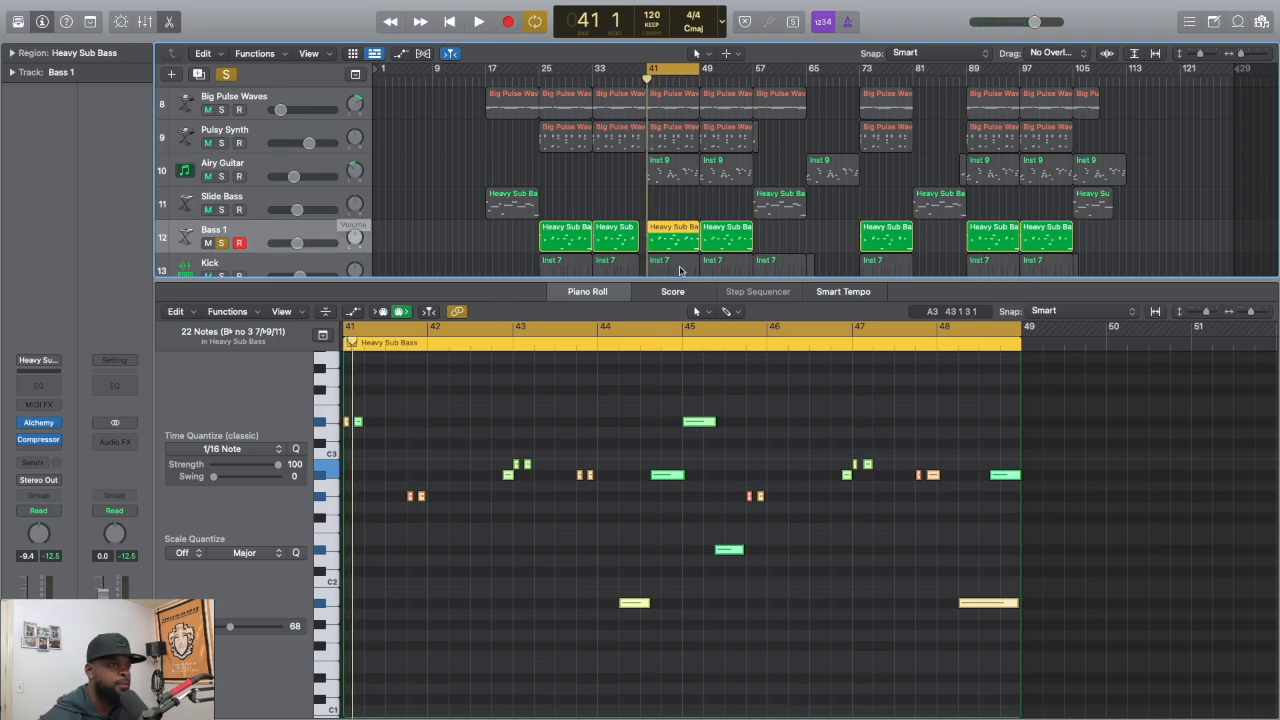
Add Pulsy Synth to the solo alongside Bass 1 and play both tracks together from bar 41
{"action": "left_click_drag", "start_coordinate": [671, 280], "coordinate": [671, 479]}
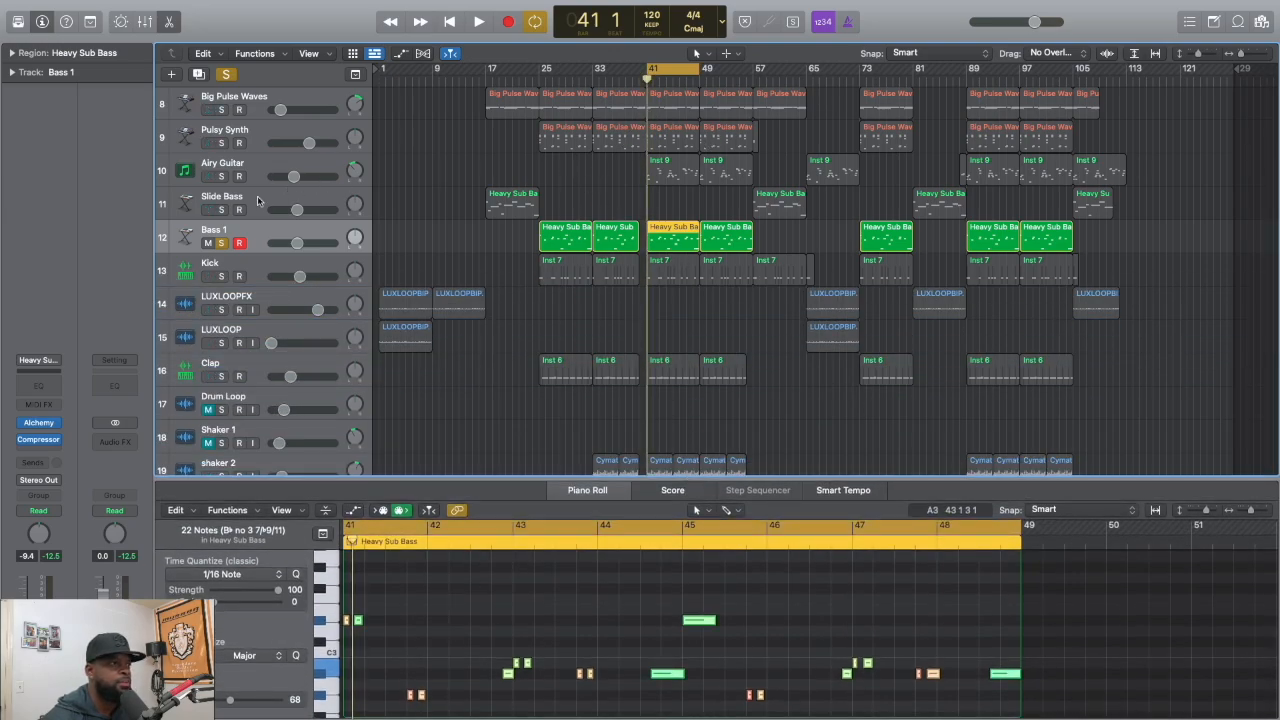
{"action": "left_click", "coordinate": [222, 143]}
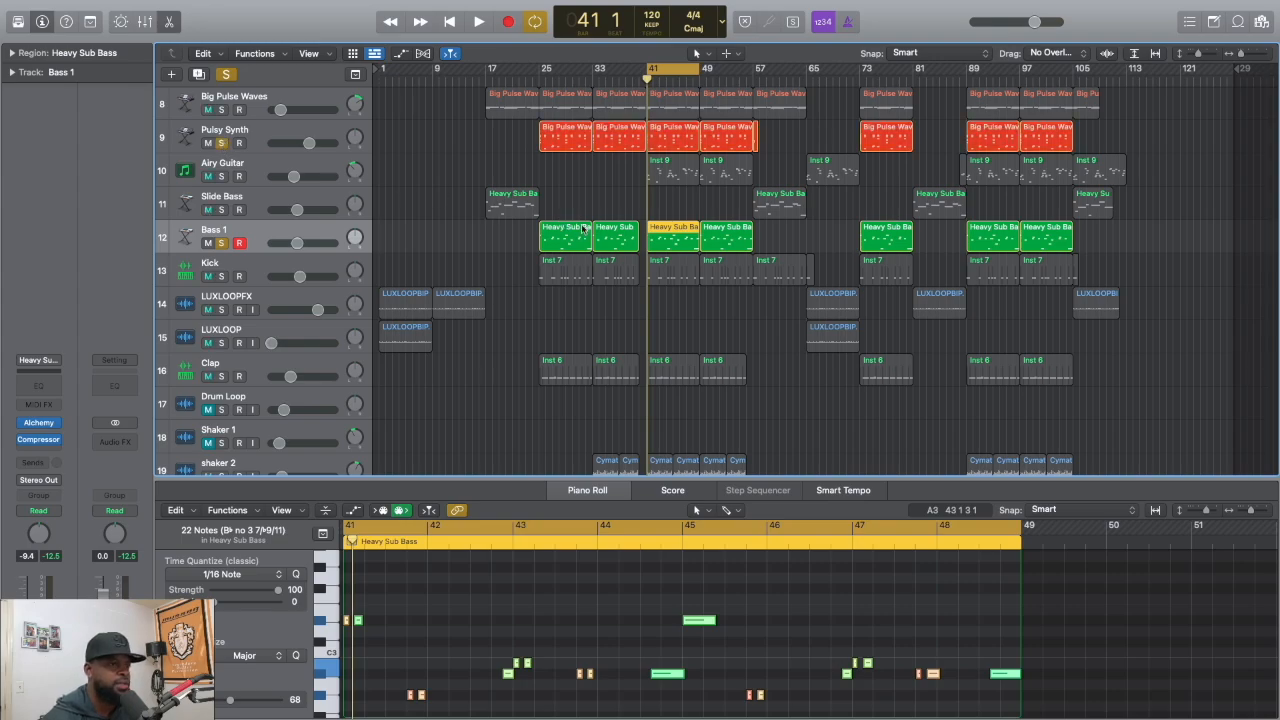
{"action": "key", "text": "space"}
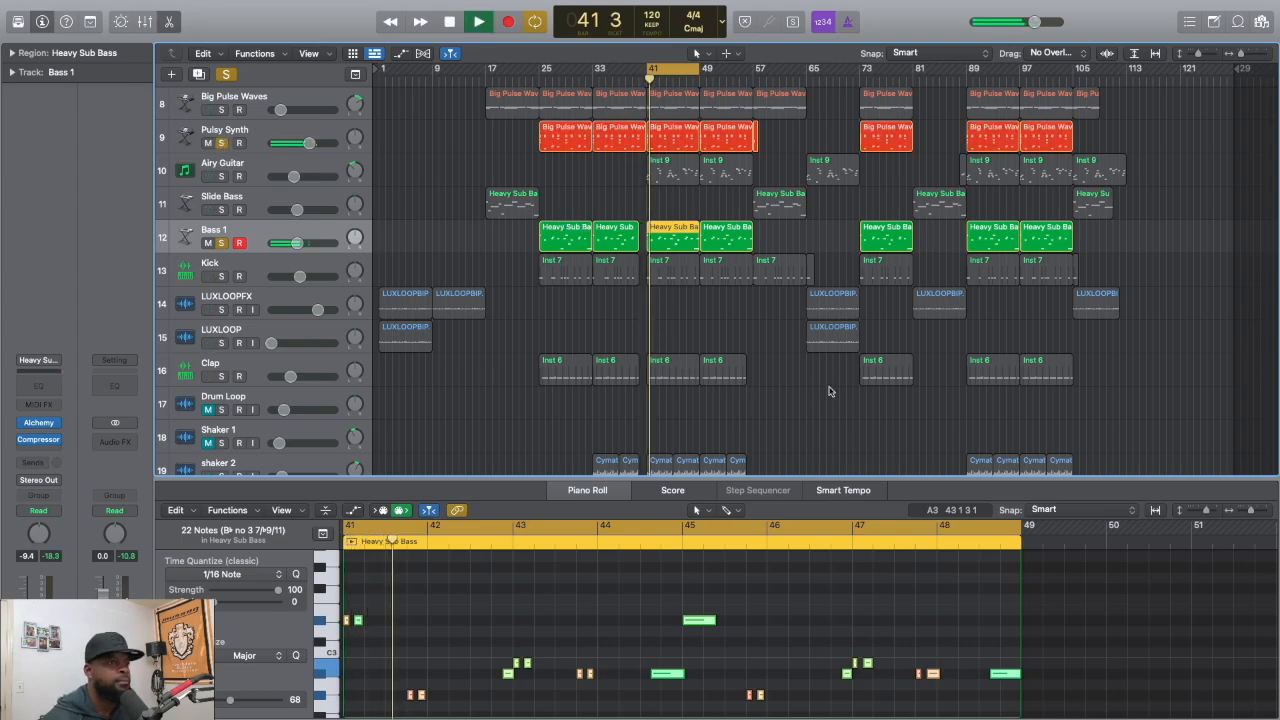
{"action": "scroll", "coordinate": [845, 388], "scroll_direction": "down", "scroll_amount": 2}
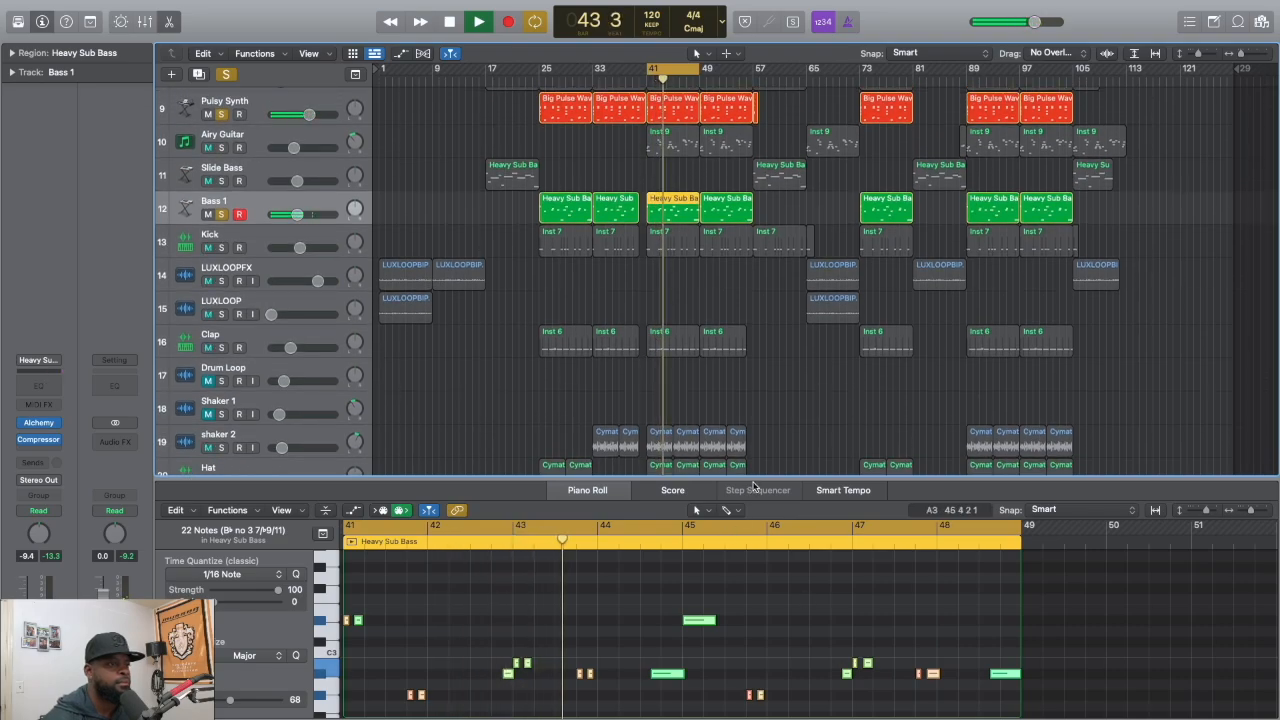
{"action": "left_click_drag", "start_coordinate": [752, 480], "coordinate": [747, 326]}
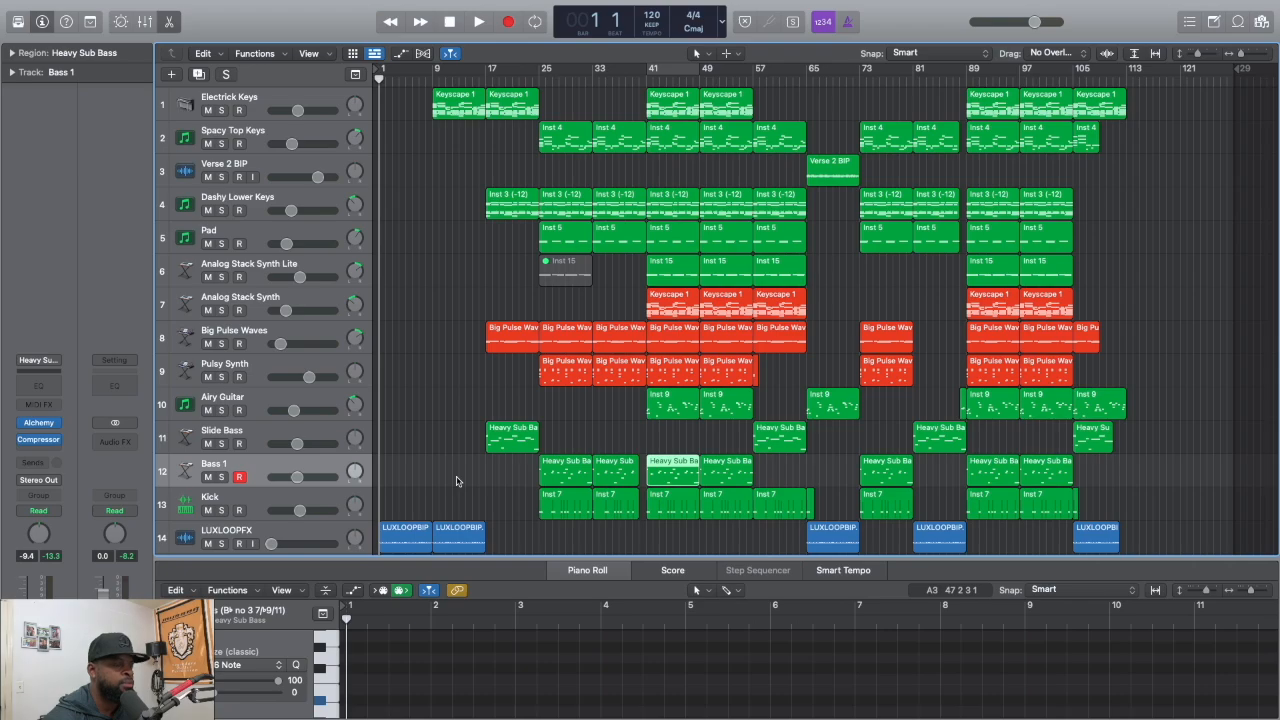
Examine the full arrangement from Electrick Keys down to Cymatics - Tides Clap and back with no tracks soloed
{"action": "scroll", "coordinate": [456, 481], "scroll_direction": "down", "scroll_amount": 5}
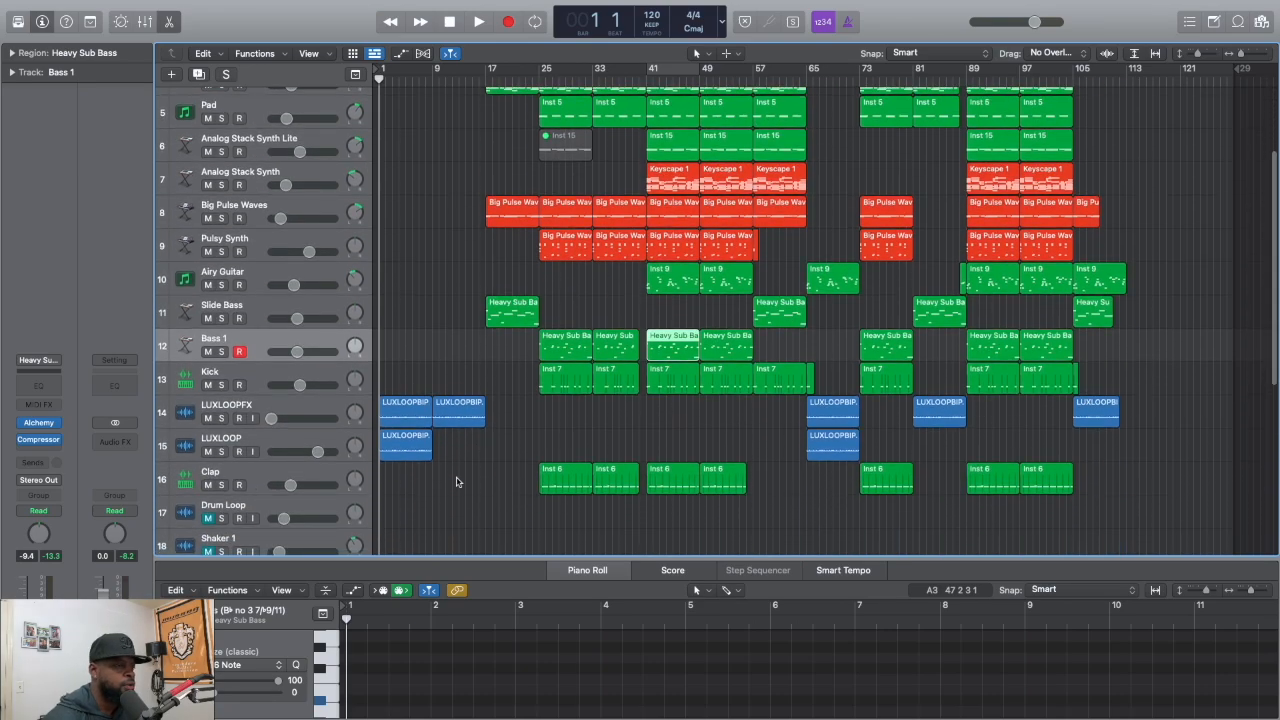
{"action": "scroll", "coordinate": [456, 481], "scroll_direction": "down", "scroll_amount": 8}
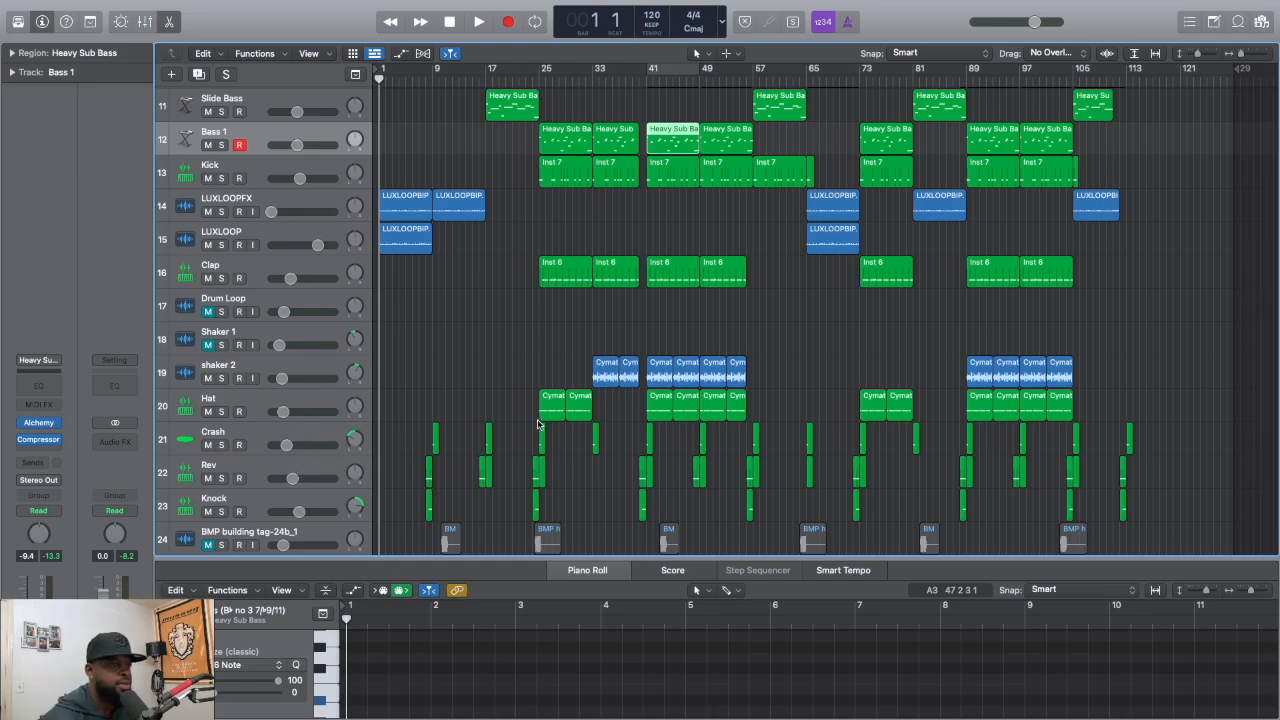
{"action": "scroll", "coordinate": [558, 422], "scroll_direction": "down", "scroll_amount": 4}
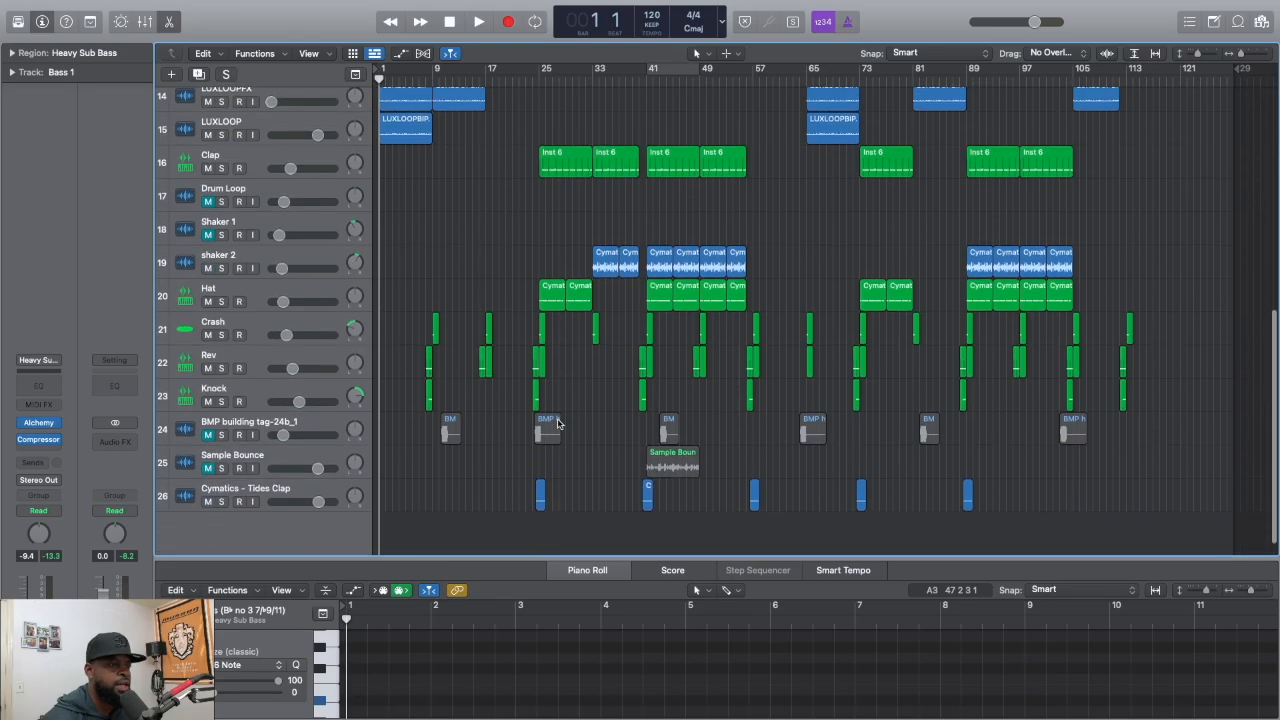
{"action": "scroll", "coordinate": [558, 422], "scroll_direction": "up", "scroll_amount": 9}
{"action": "scroll", "coordinate": [558, 422], "scroll_direction": "up", "scroll_amount": 5}
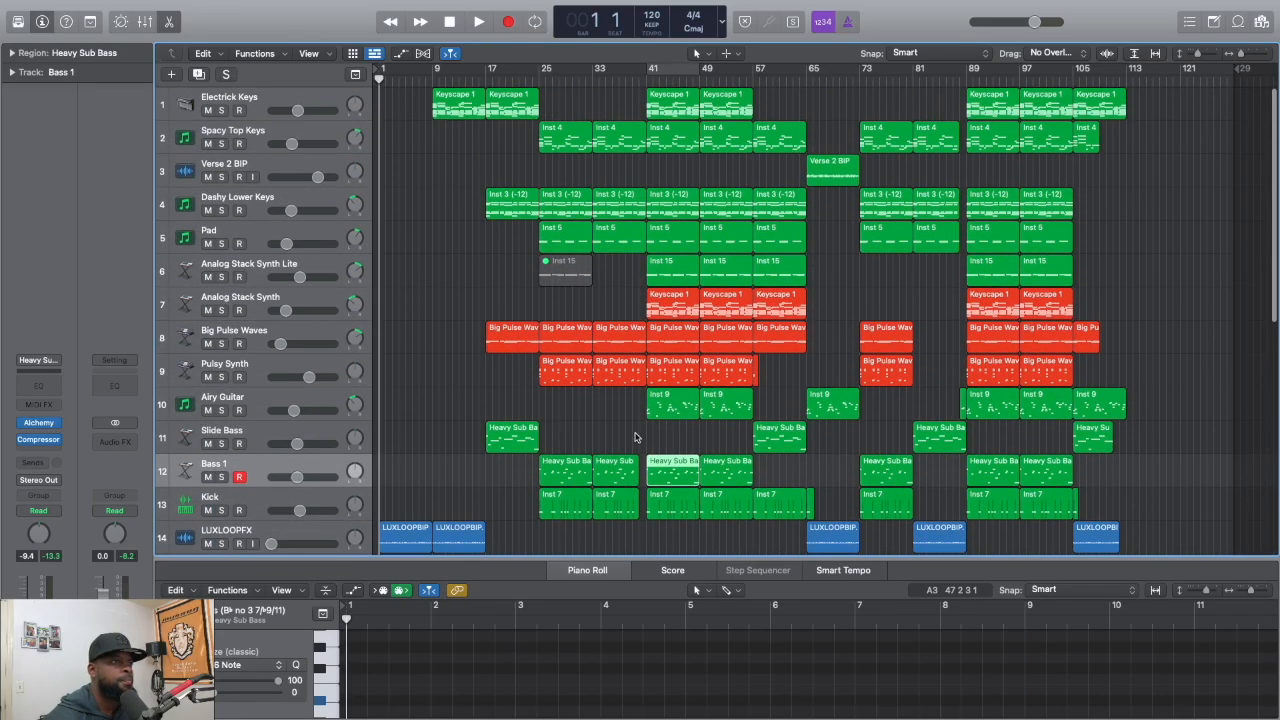